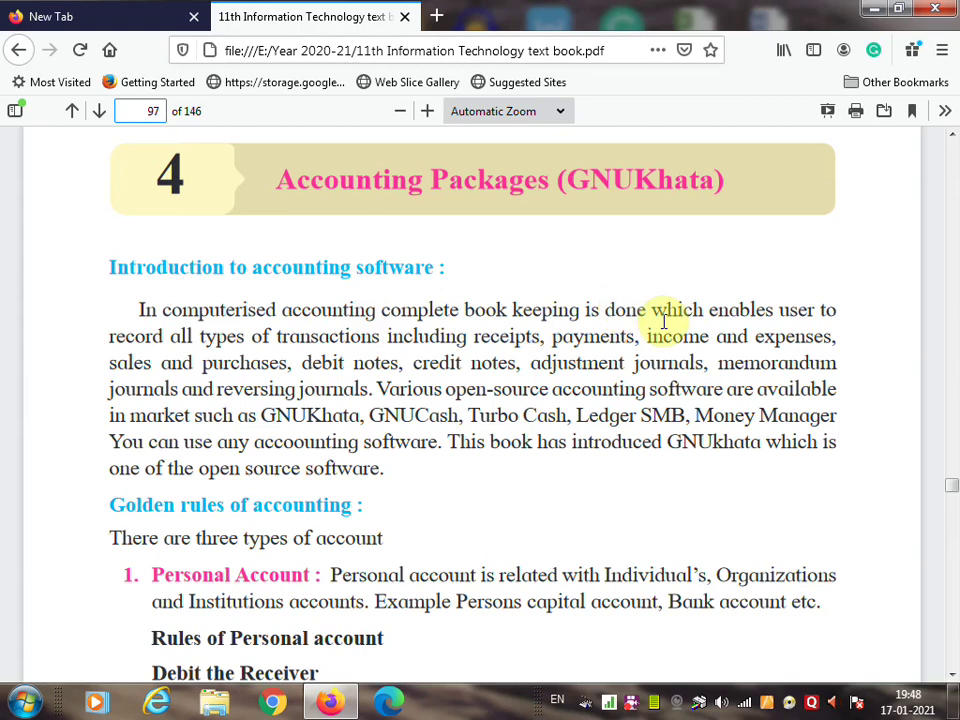
- Highlight GNUKhata and the other accounting package names in the paragraph, then clear the highlight
{"action": "scroll", "coordinate": [662, 322], "scroll_direction": "down", "scroll_amount": 2}
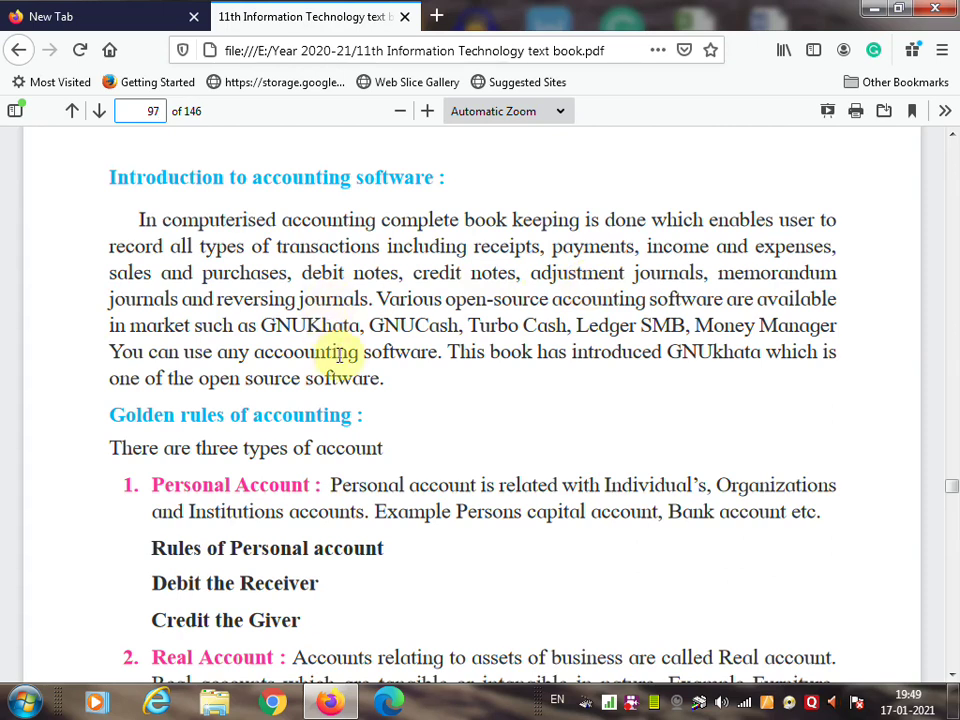
{"action": "double_click", "coordinate": [272, 325]}
{"action": "left_click_drag", "start_coordinate": [368, 325], "coordinate": [826, 326]}
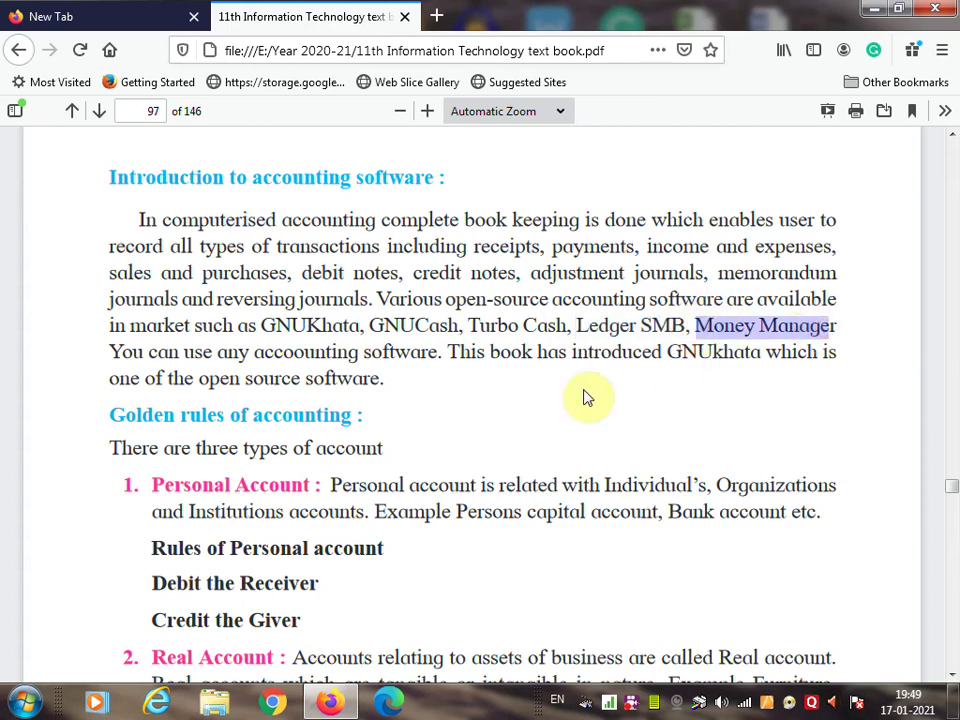
{"action": "left_click", "coordinate": [427, 326]}
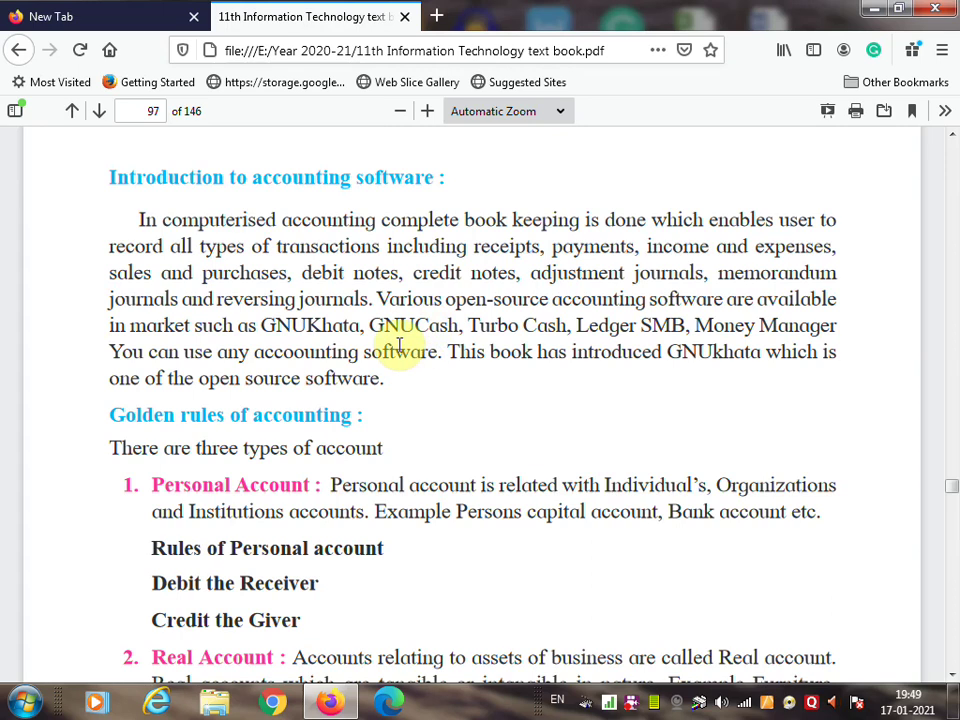
- Scroll past the page 86 footer to the GNUKhata section on page 98
{"action": "scroll", "coordinate": [399, 345], "scroll_direction": "up", "scroll_amount": 5}
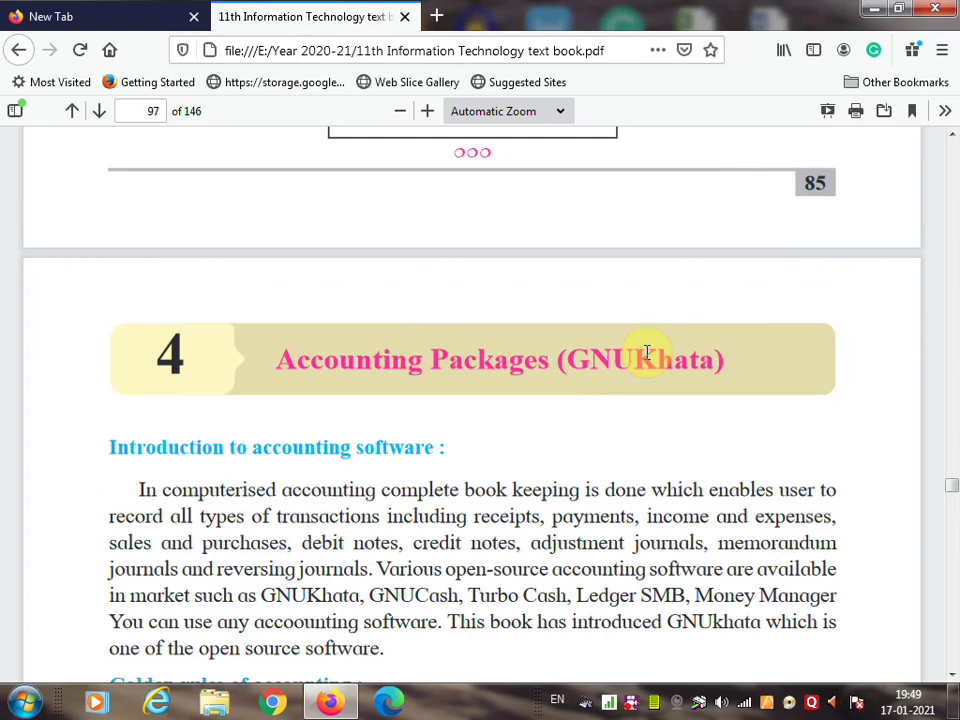
{"action": "scroll", "coordinate": [648, 352], "scroll_direction": "down", "scroll_amount": 3}
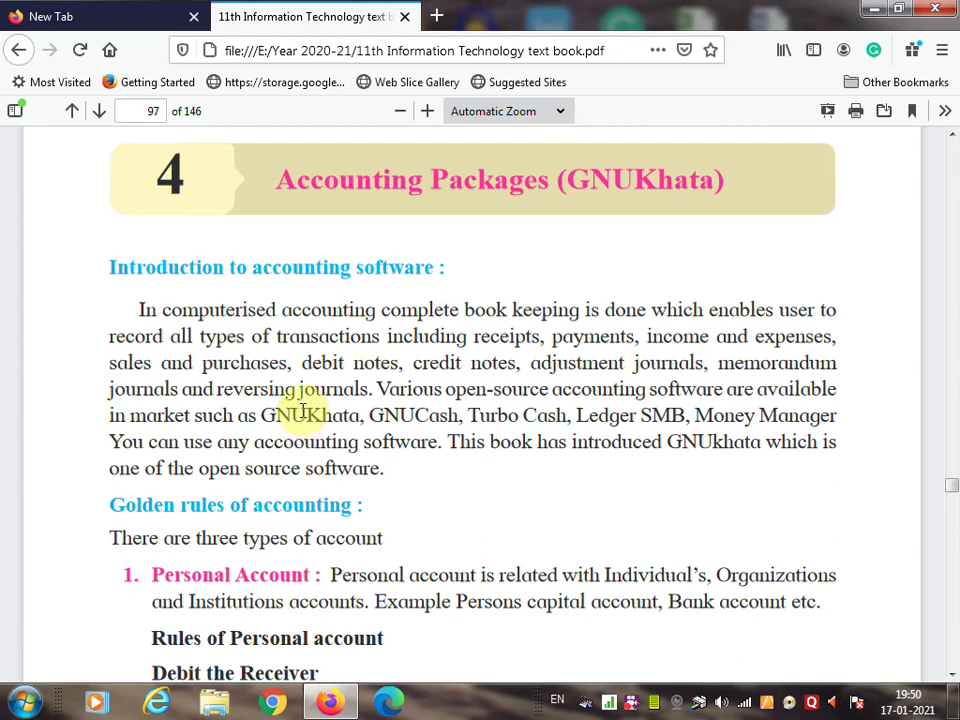
{"action": "scroll", "coordinate": [302, 412], "scroll_direction": "down", "scroll_amount": 3}
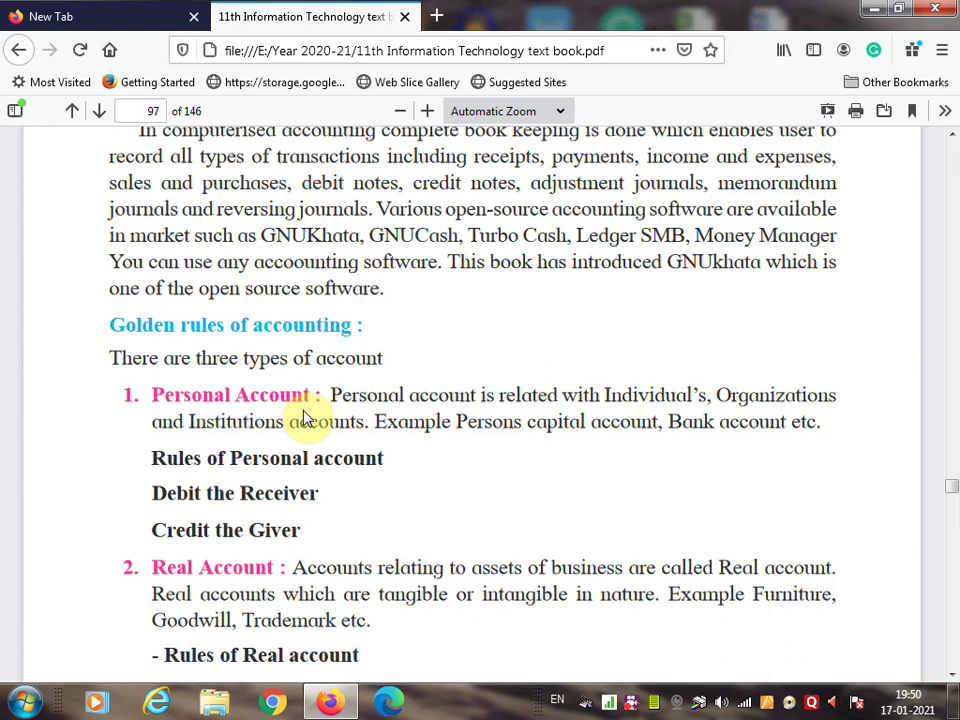
{"action": "scroll", "coordinate": [251, 420], "scroll_direction": "down", "scroll_amount": 2}
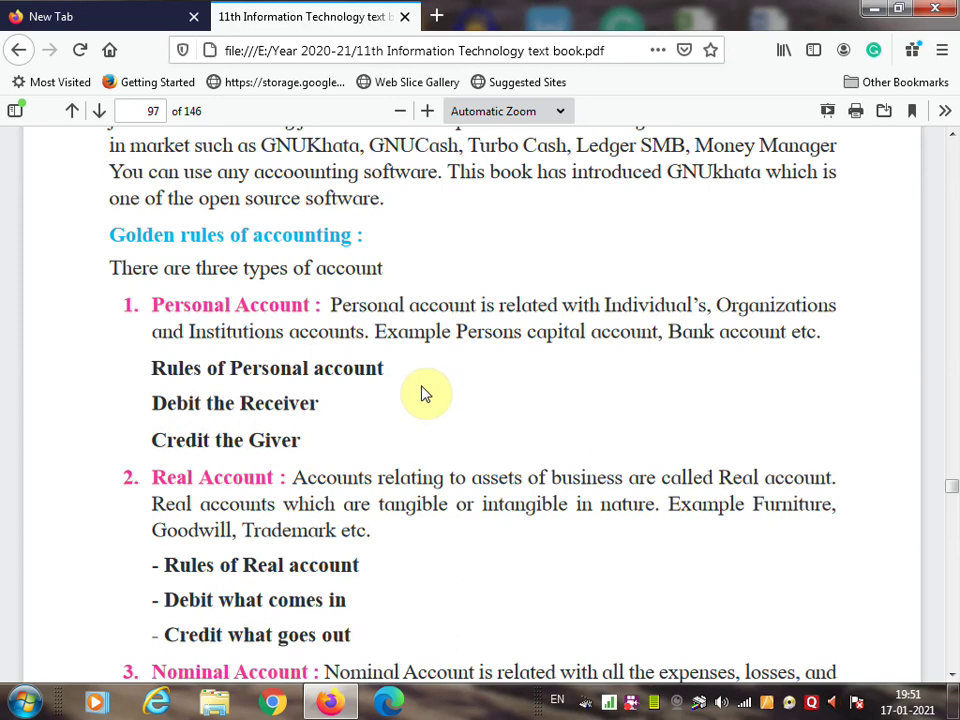
{"action": "scroll", "coordinate": [421, 393], "scroll_direction": "down", "scroll_amount": 2}
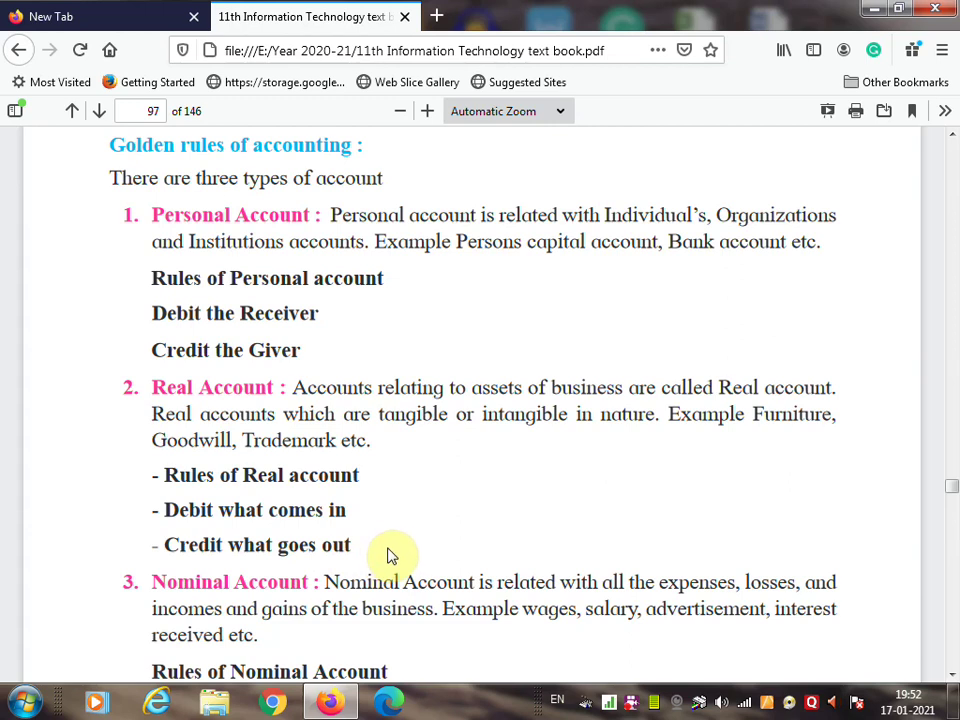
{"action": "scroll", "coordinate": [435, 422], "scroll_direction": "down", "scroll_amount": 5}
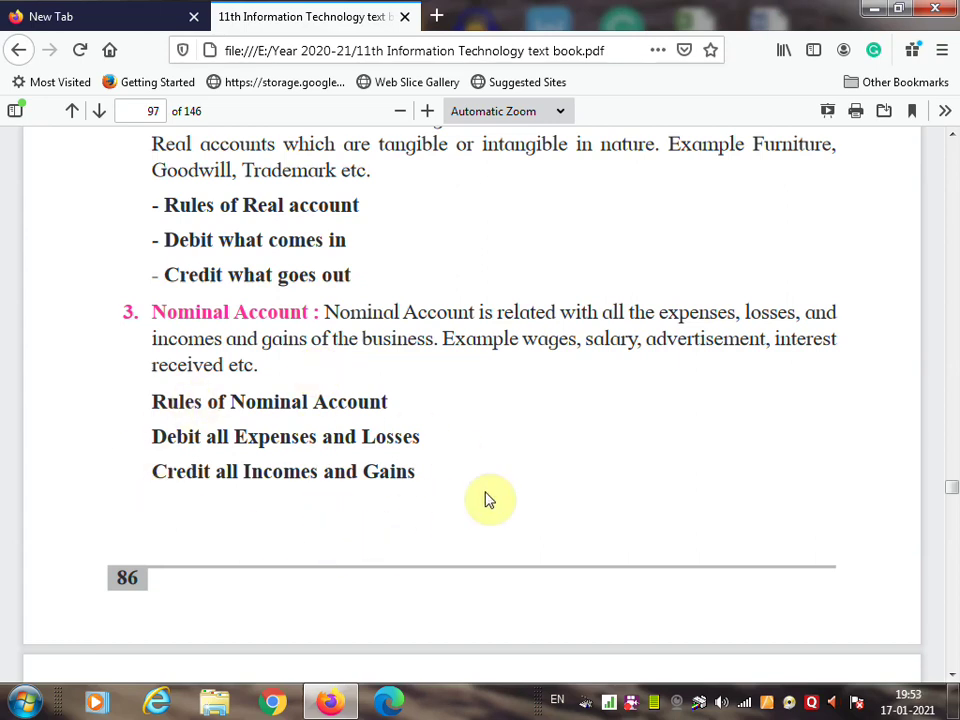
{"action": "scroll", "coordinate": [489, 499], "scroll_direction": "up", "scroll_amount": 9}
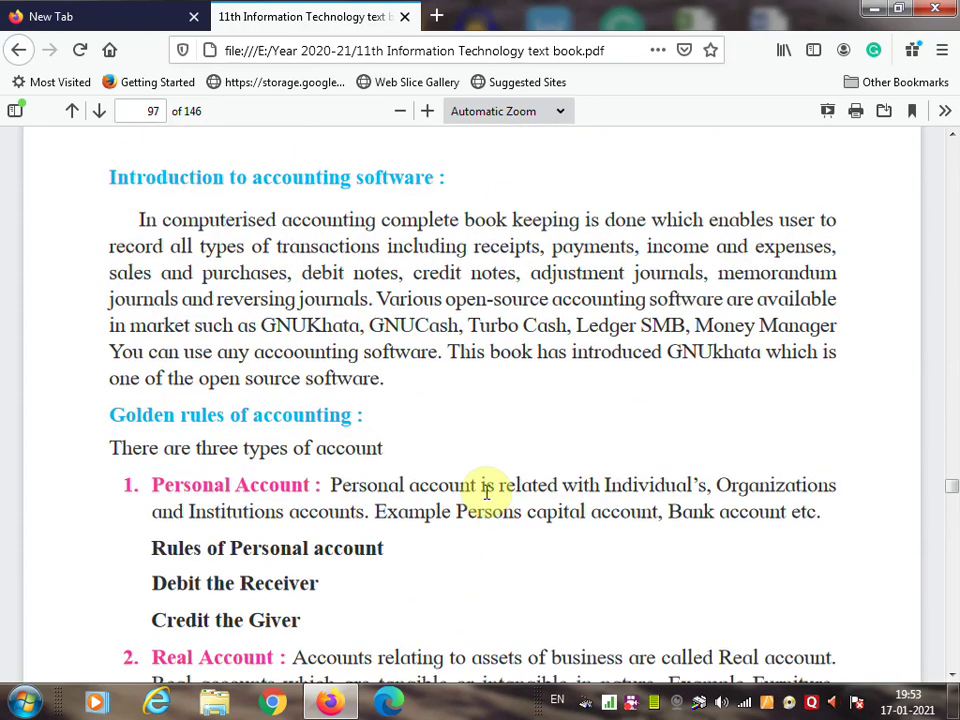
{"action": "scroll", "coordinate": [487, 492], "scroll_direction": "down", "scroll_amount": 6}
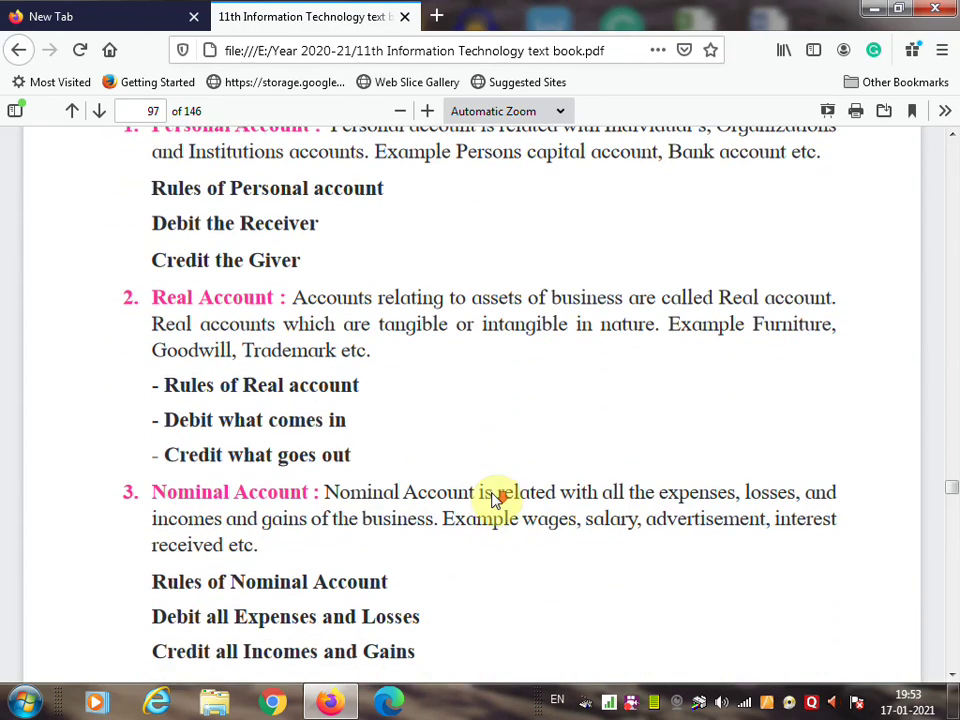
{"action": "scroll", "coordinate": [492, 500], "scroll_direction": "down", "scroll_amount": 2}
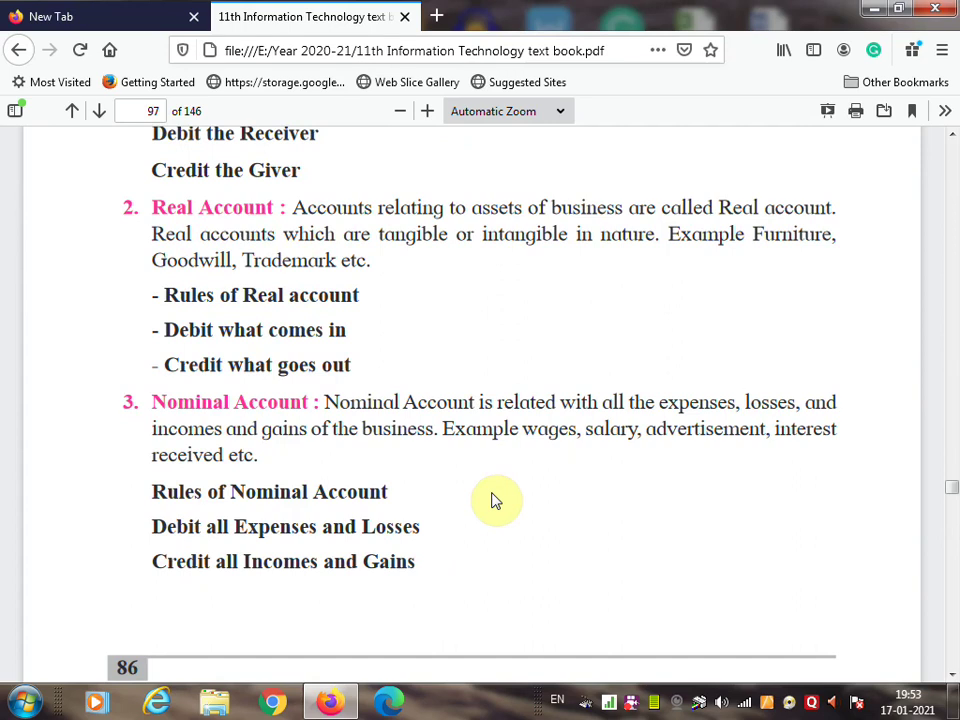
{"action": "scroll", "coordinate": [491, 500], "scroll_direction": "down", "scroll_amount": 8}
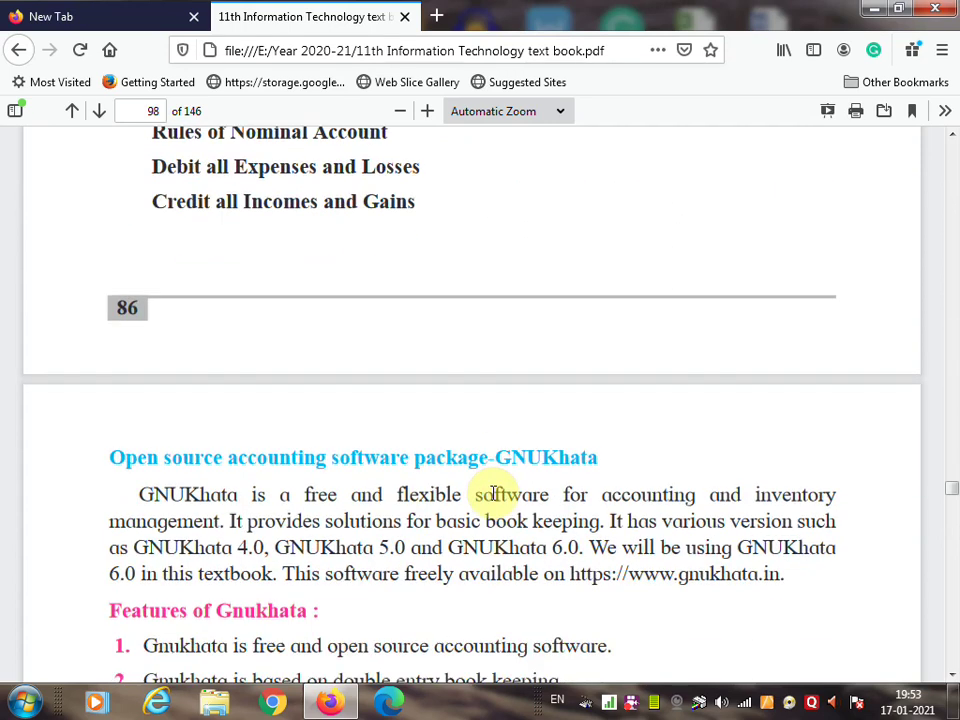
{"action": "scroll", "coordinate": [497, 493], "scroll_direction": "down", "scroll_amount": 3}
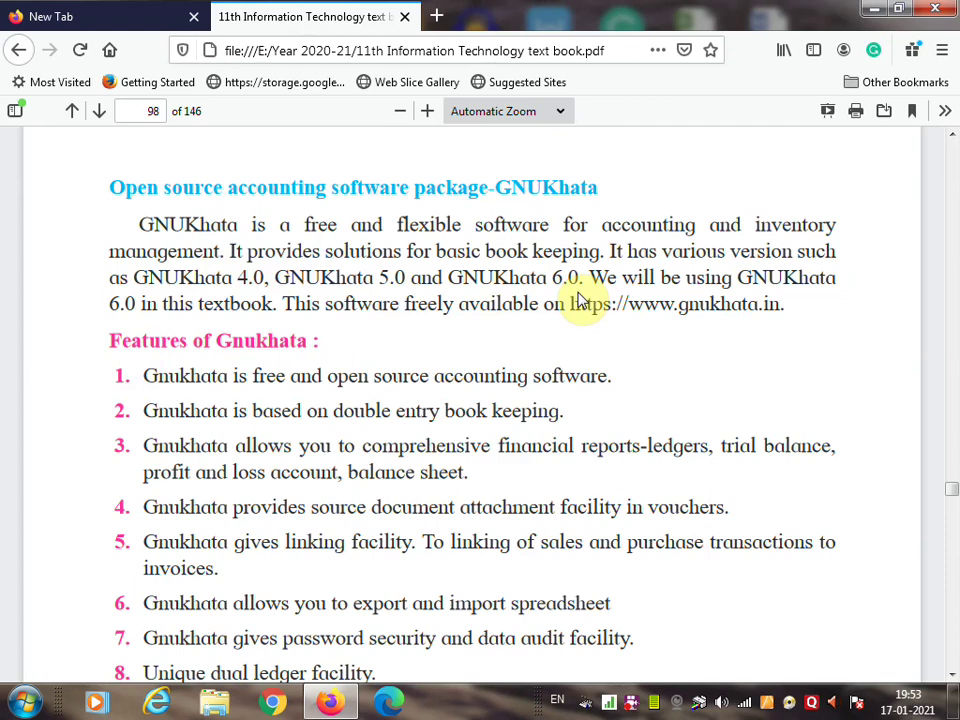
{"action": "left_click_drag", "start_coordinate": [580, 277], "coordinate": [130, 275]}
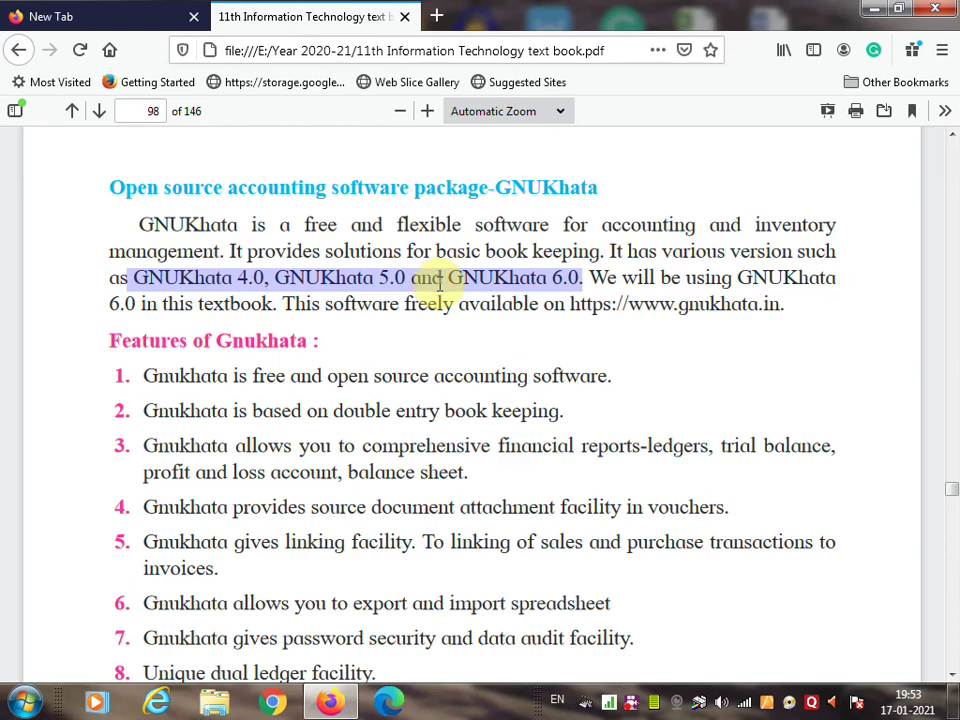
{"action": "left_click", "coordinate": [708, 290]}
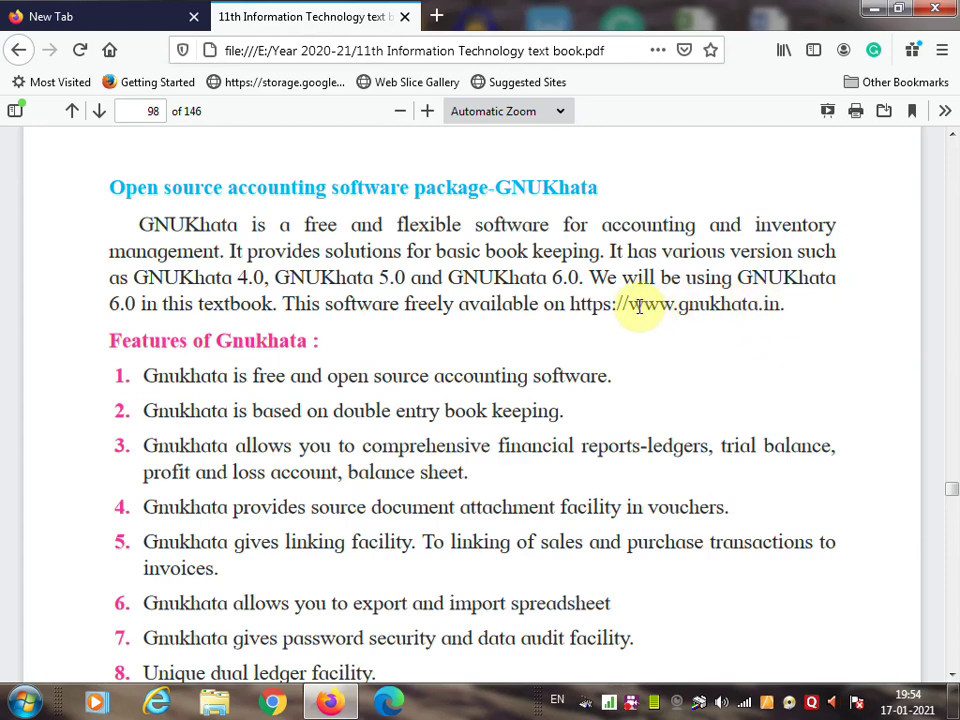
{"action": "left_click_drag", "start_coordinate": [628, 305], "coordinate": [796, 304]}
{"action": "key", "text": "ctrl+c"}
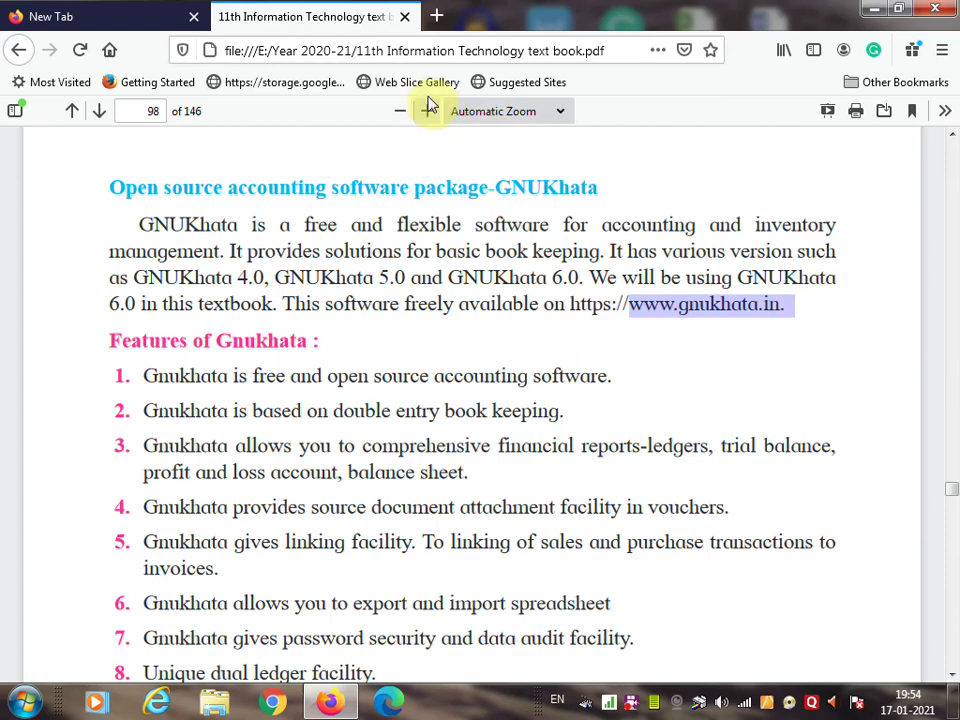
- Load the copied gnukhata.in address in a new browser tab
{"action": "left_click", "coordinate": [436, 18]}
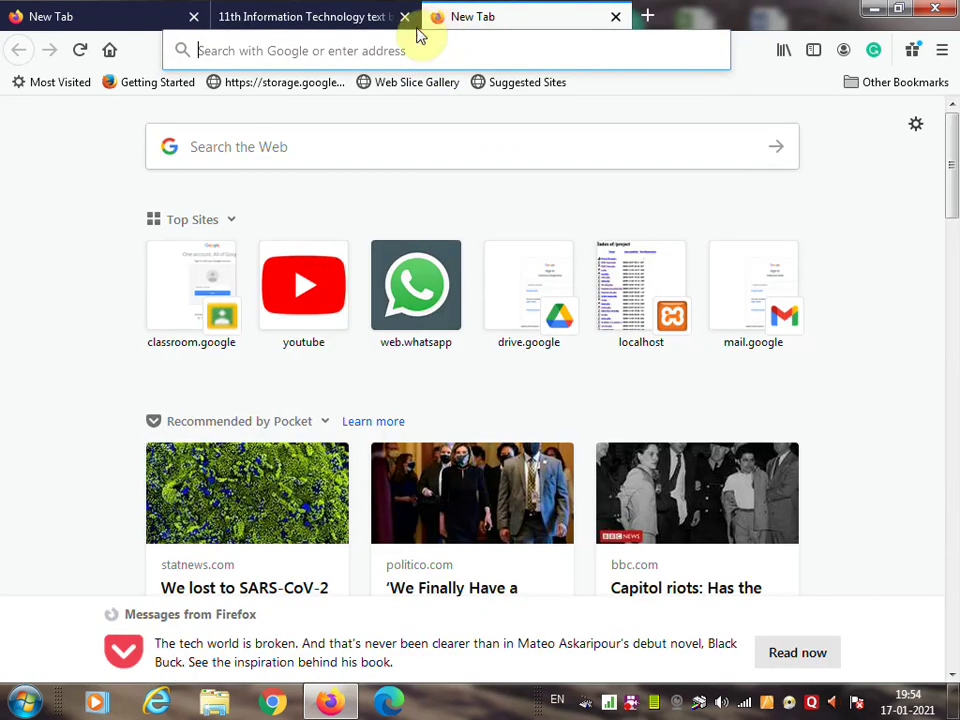
{"action": "key", "text": "ctrl+v"}
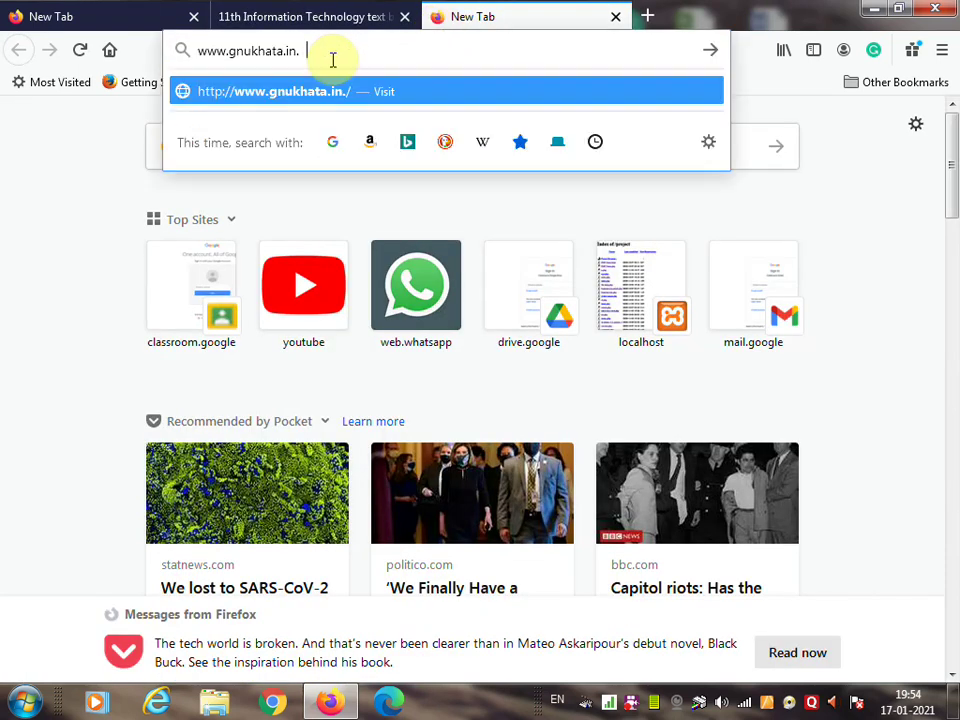
{"action": "key", "text": "Return"}
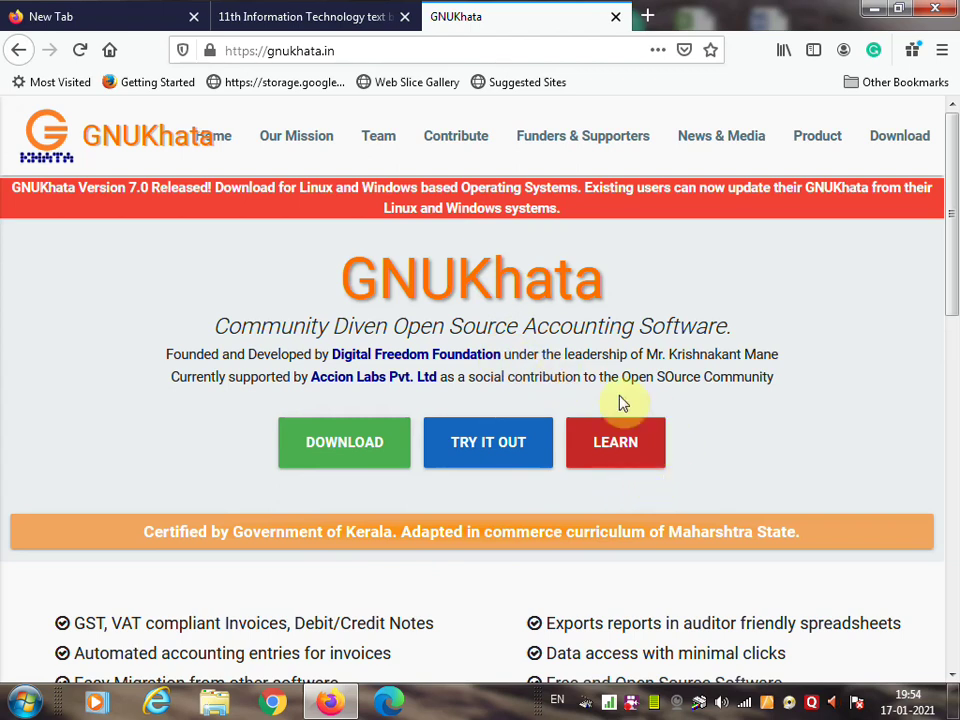
- Start the GNUKhata download from the green DOWNLOAD button on the home page
{"action": "left_click", "coordinate": [328, 457]}
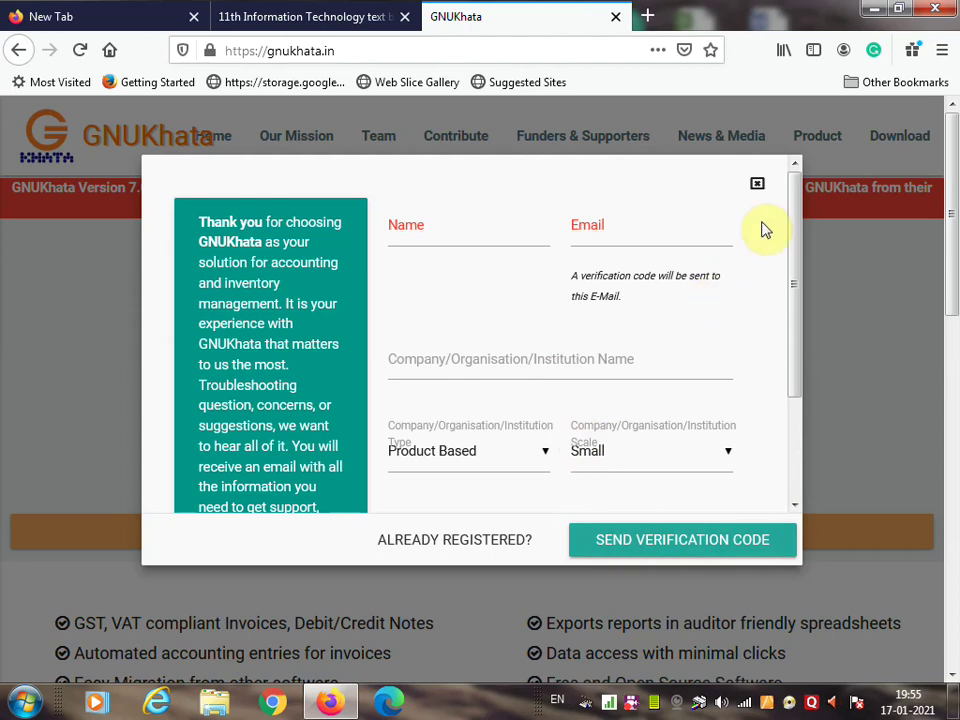
- Dismiss the registration form and return to the textbook's GNUKhata features list on page 98
{"action": "left_click", "coordinate": [757, 190]}
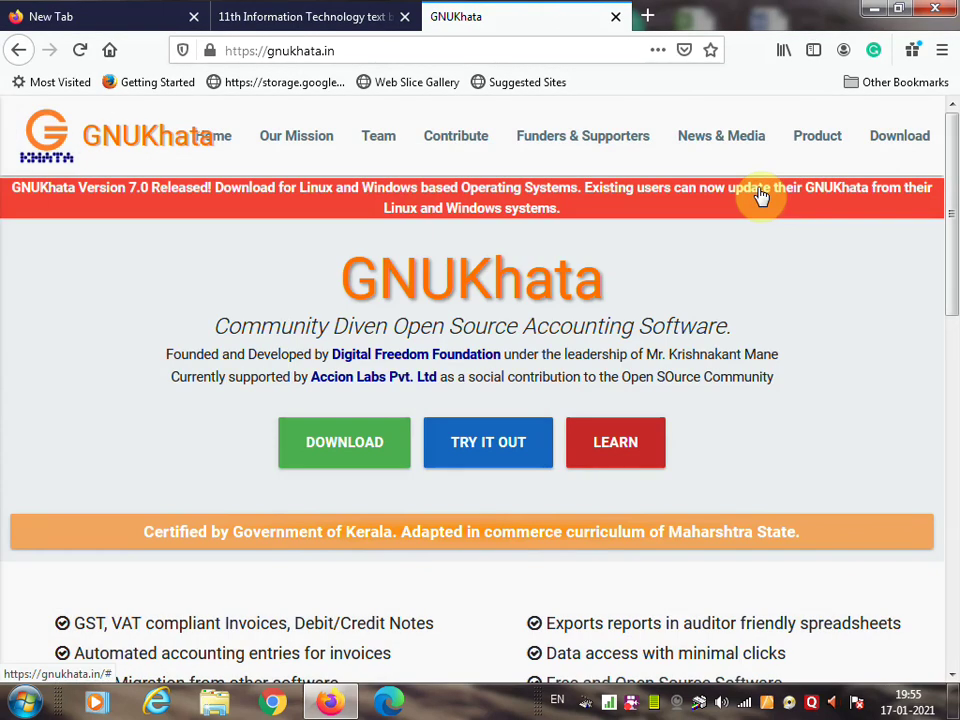
{"action": "left_click", "coordinate": [320, 17]}
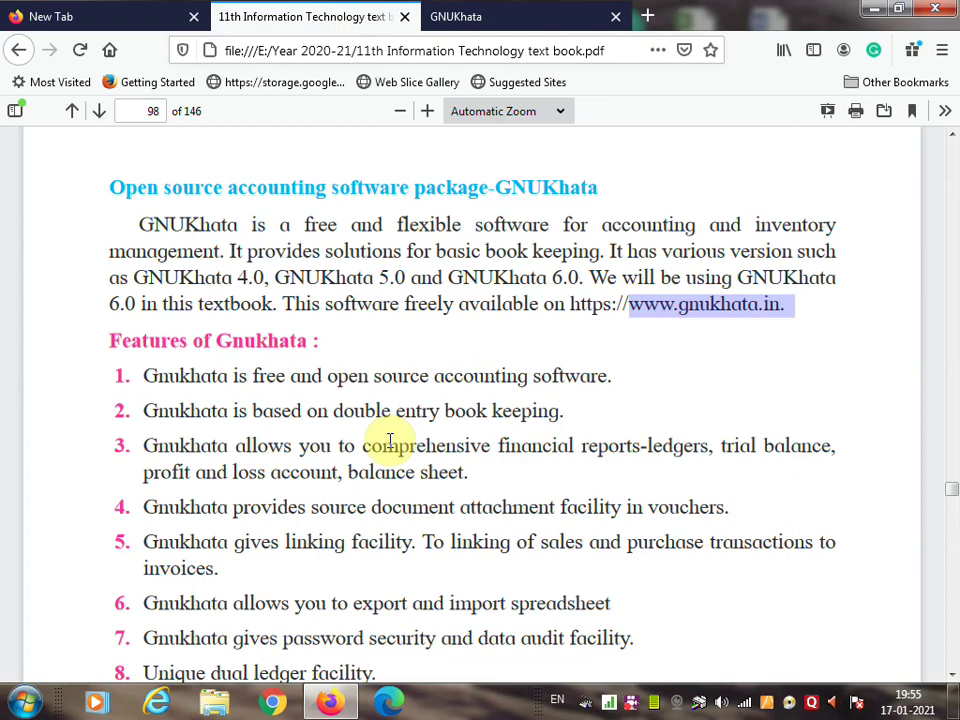
{"action": "scroll", "coordinate": [146, 386], "scroll_direction": "down", "scroll_amount": 2}
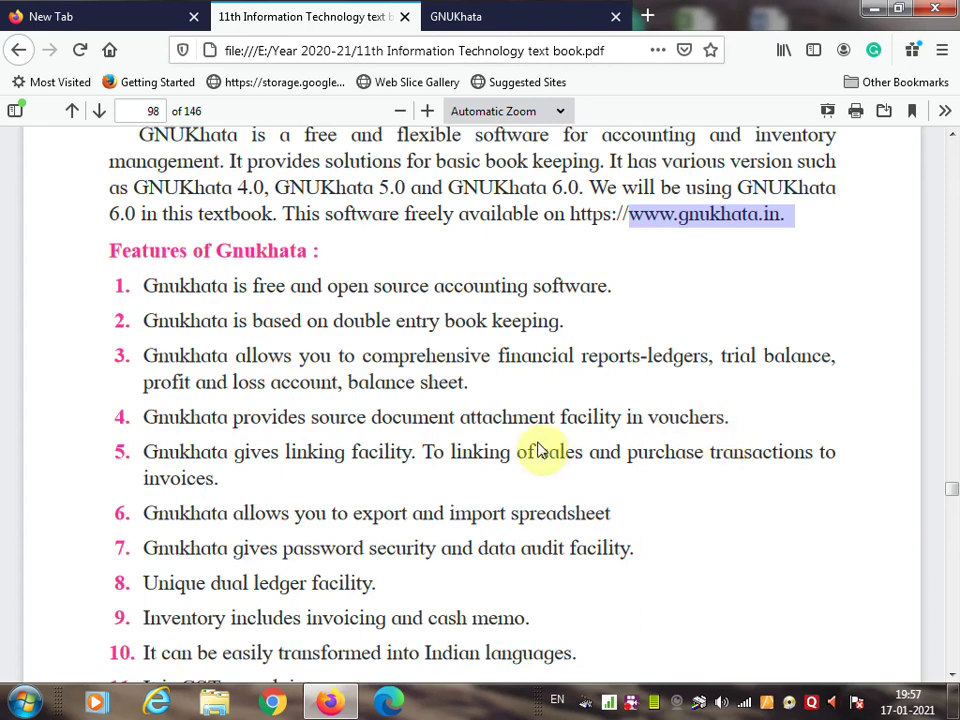
- Scroll past feature 11 to the 'Opening screen of GNUKhata' heading
{"action": "scroll", "coordinate": [465, 424], "scroll_direction": "down", "scroll_amount": 2}
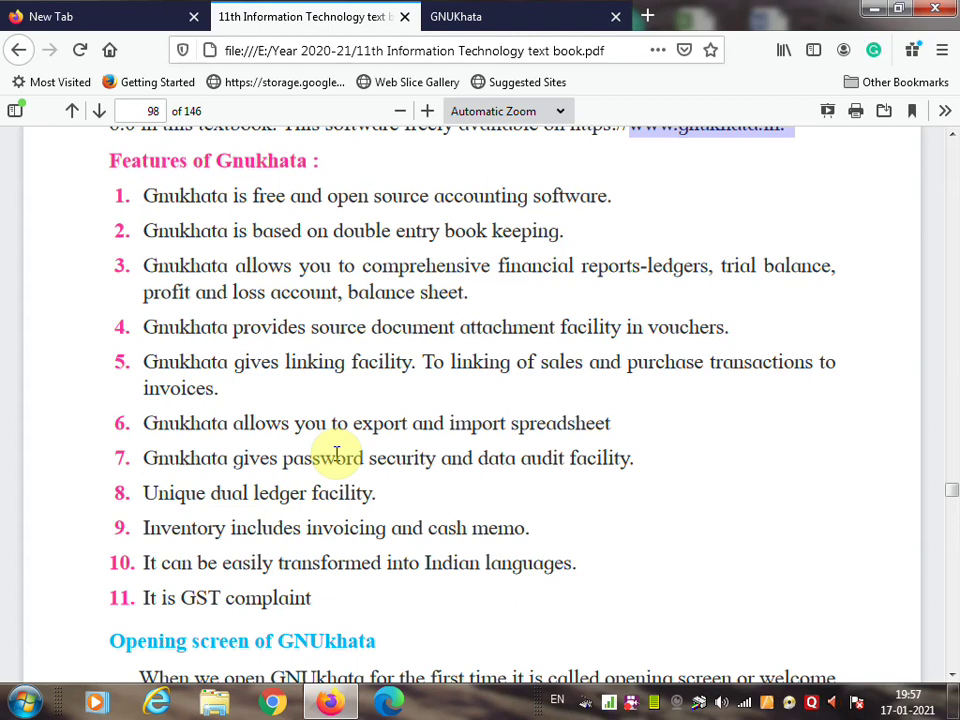
{"action": "scroll", "coordinate": [336, 455], "scroll_direction": "down", "scroll_amount": 3}
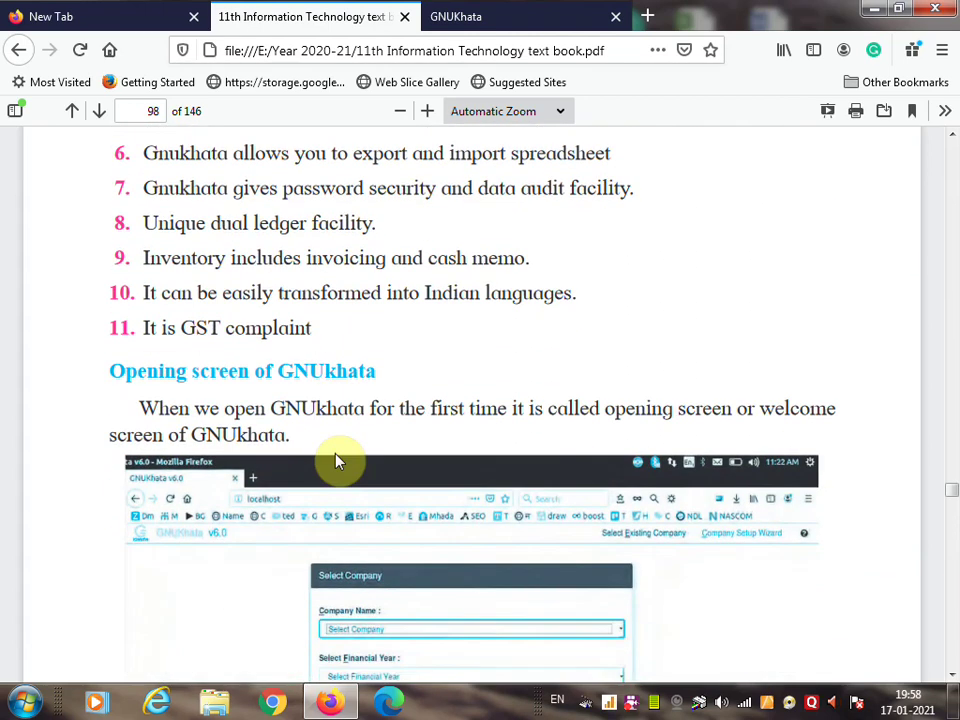
- View Fig. 1 Opening Screen of GNUKhata, then return to the gnukhata.in tab
{"action": "scroll", "coordinate": [336, 461], "scroll_direction": "up", "scroll_amount": 1}
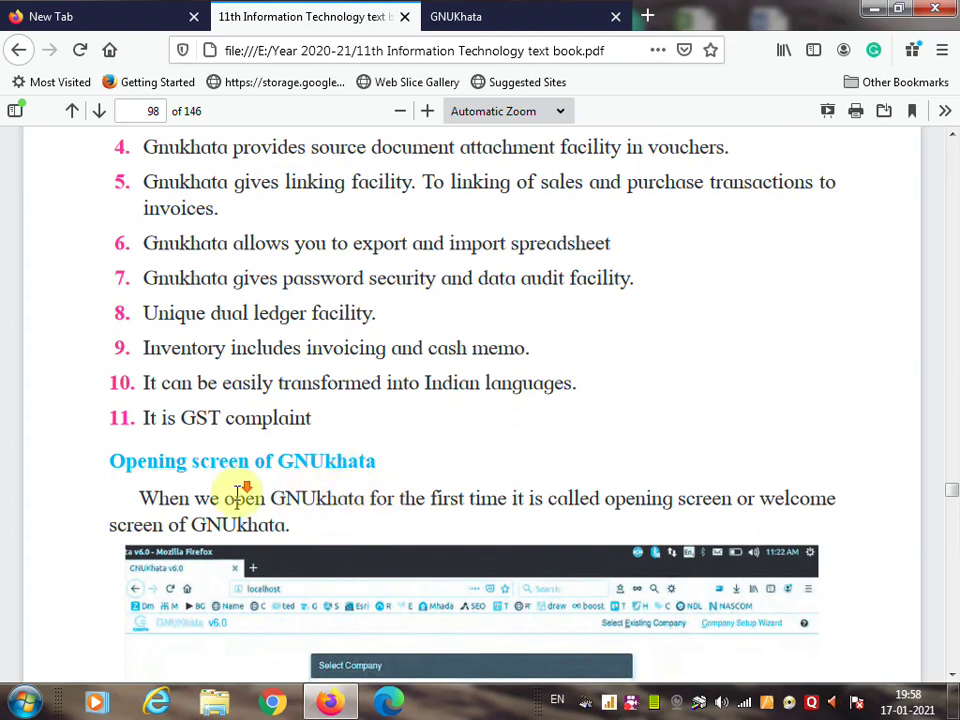
{"action": "scroll", "coordinate": [240, 495], "scroll_direction": "down", "scroll_amount": 3}
{"action": "scroll", "coordinate": [240, 499], "scroll_direction": "down", "scroll_amount": 2}
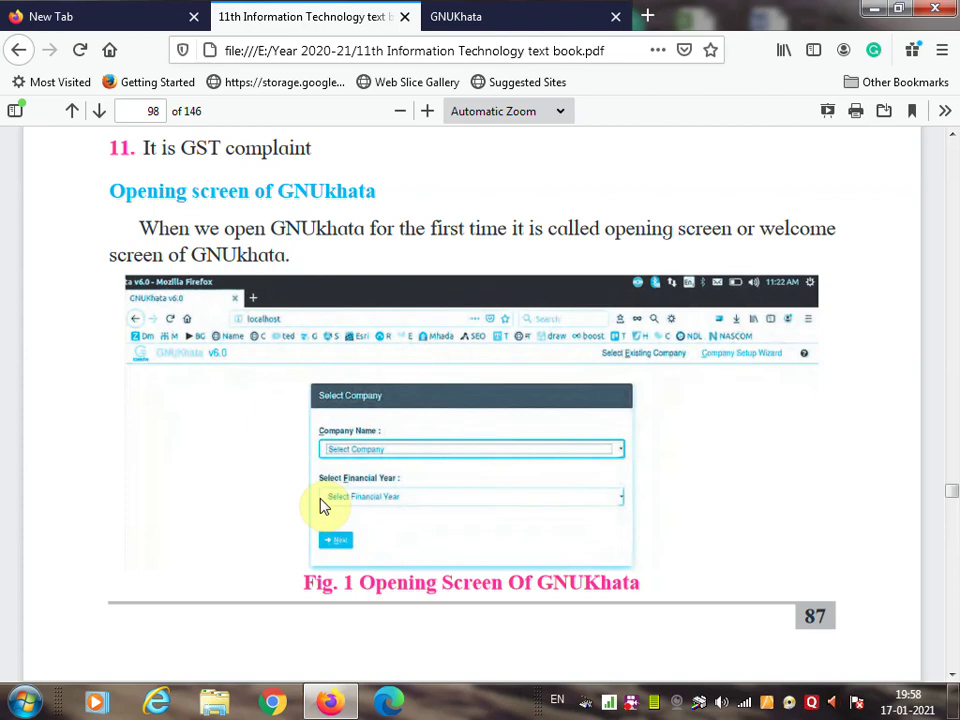
{"action": "left_click", "coordinate": [482, 17]}
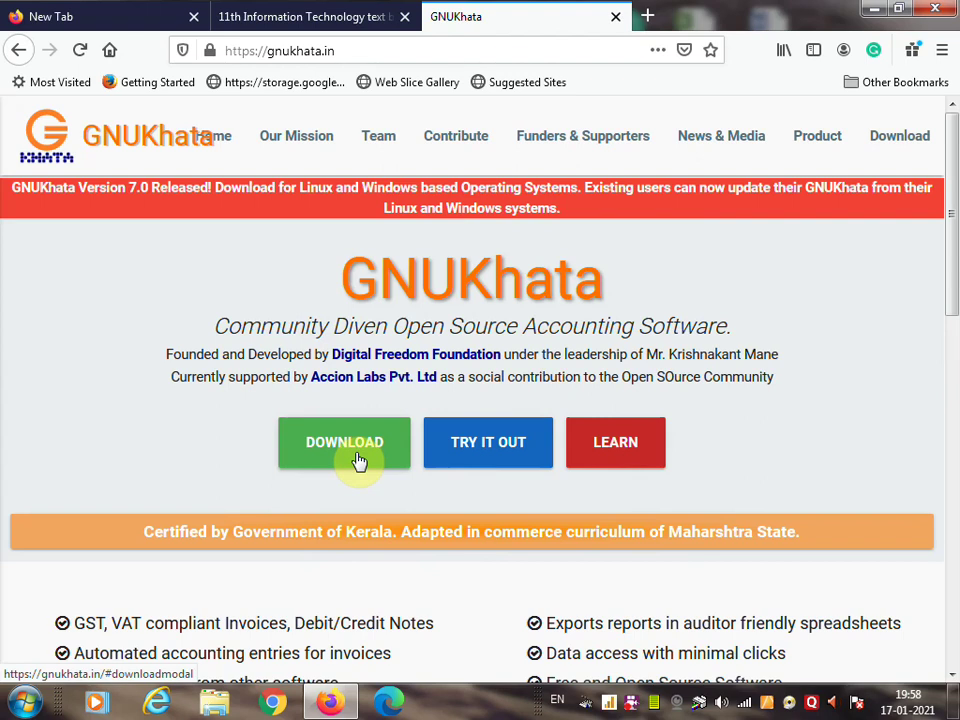
- Bring up the TRY IT OUT registration form on the gnukhata.in homepage
{"action": "left_click", "coordinate": [497, 448]}
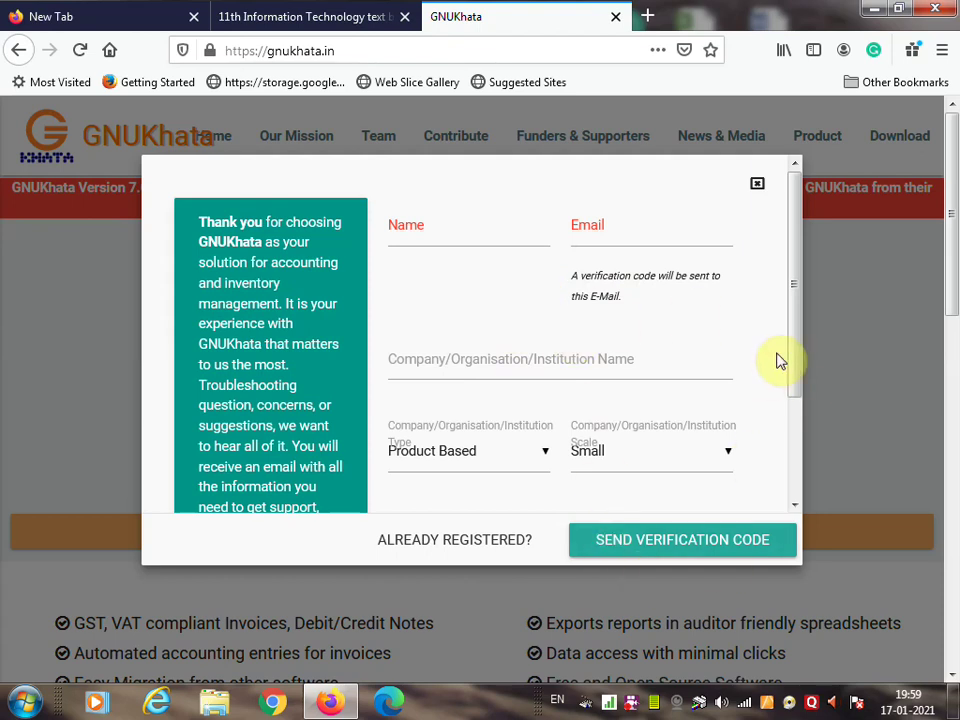
- Submit the registered e-mail address as an already-registered user to launch the v6.50 demo
{"action": "left_click", "coordinate": [453, 545]}
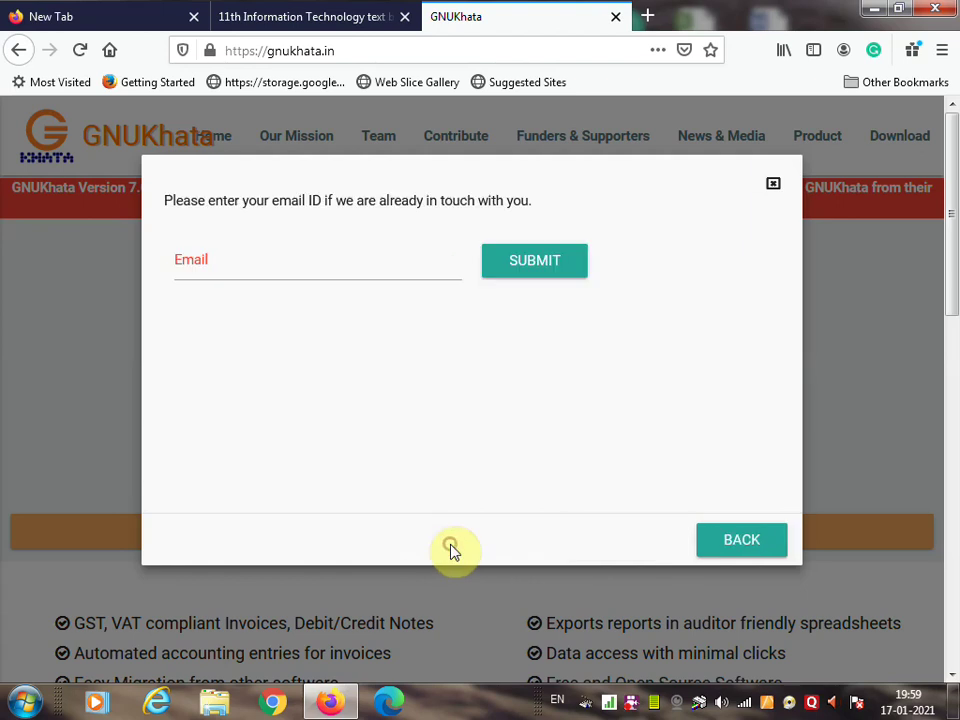
{"action": "left_click", "coordinate": [231, 259]}
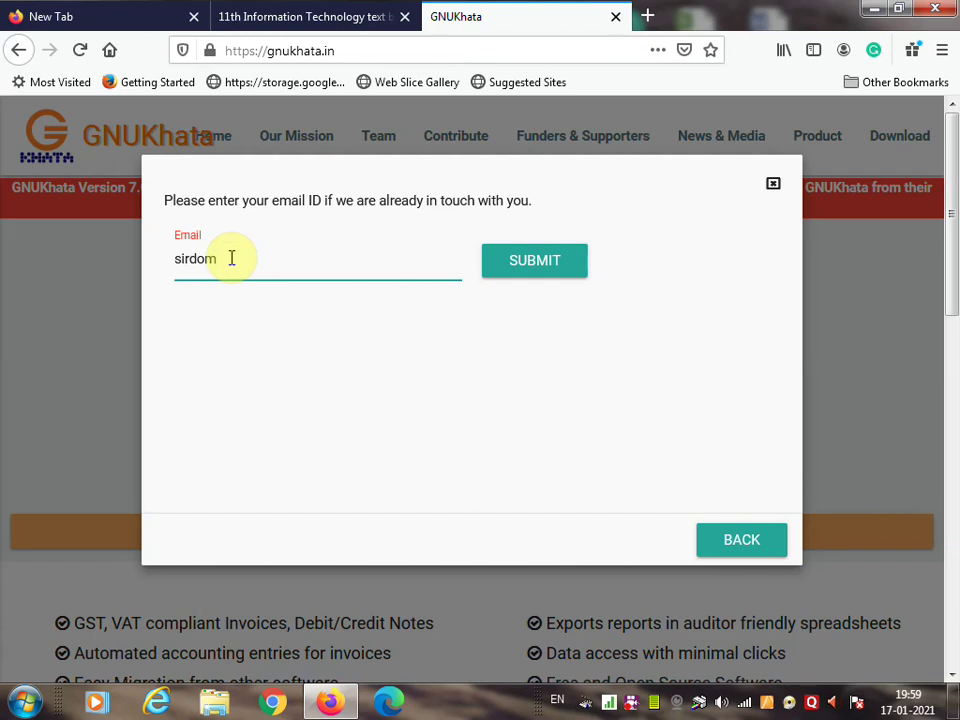
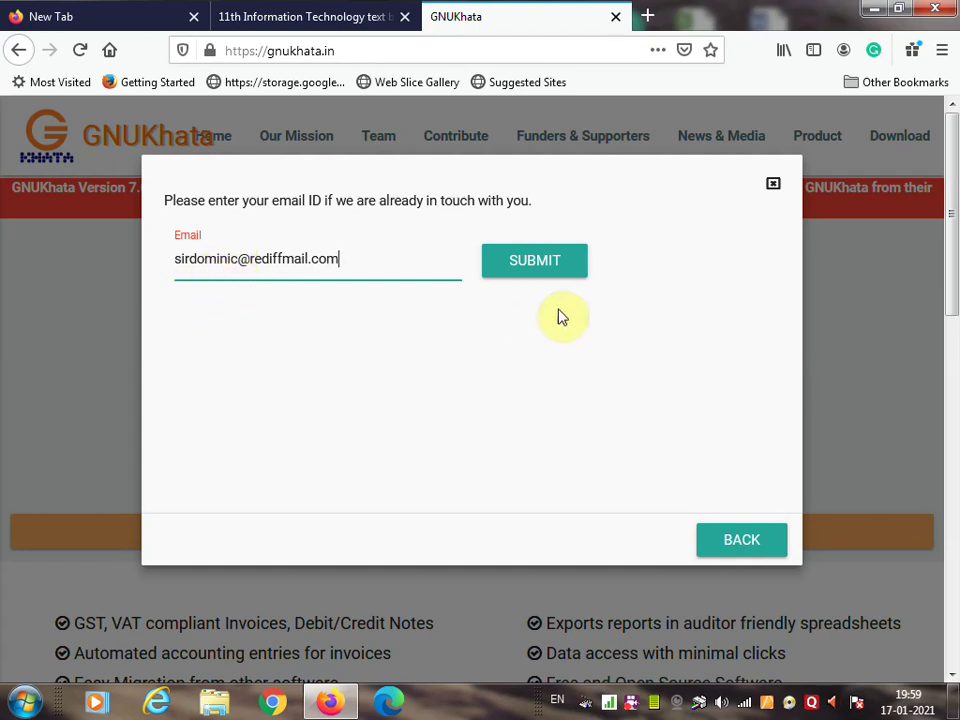
{"action": "left_click", "coordinate": [543, 275]}
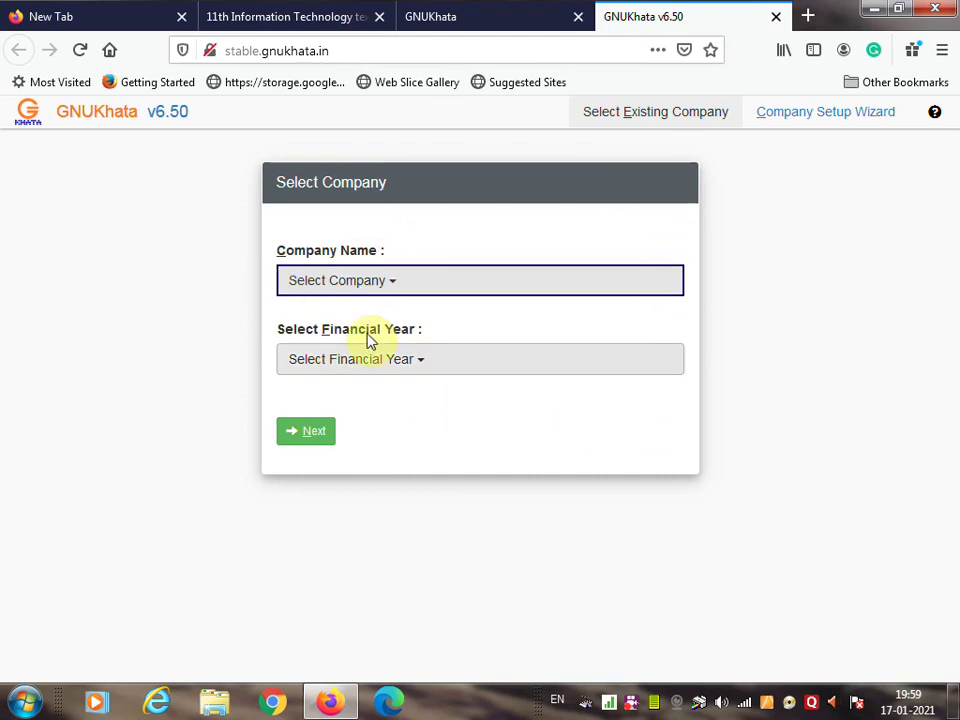
{"action": "left_click", "coordinate": [393, 286]}
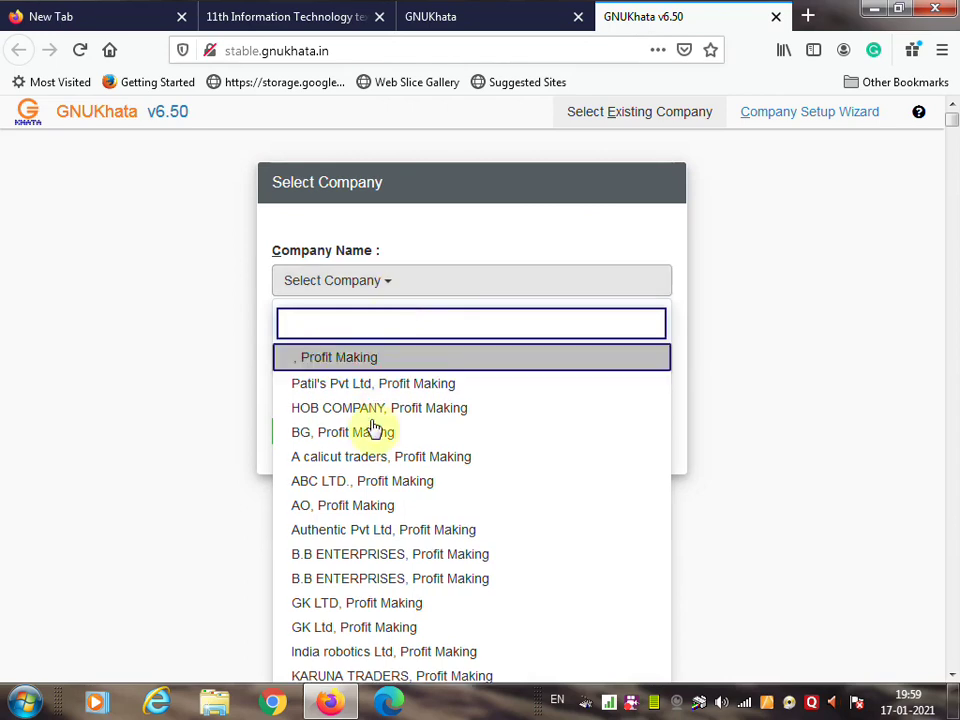
{"action": "left_click", "coordinate": [421, 244]}
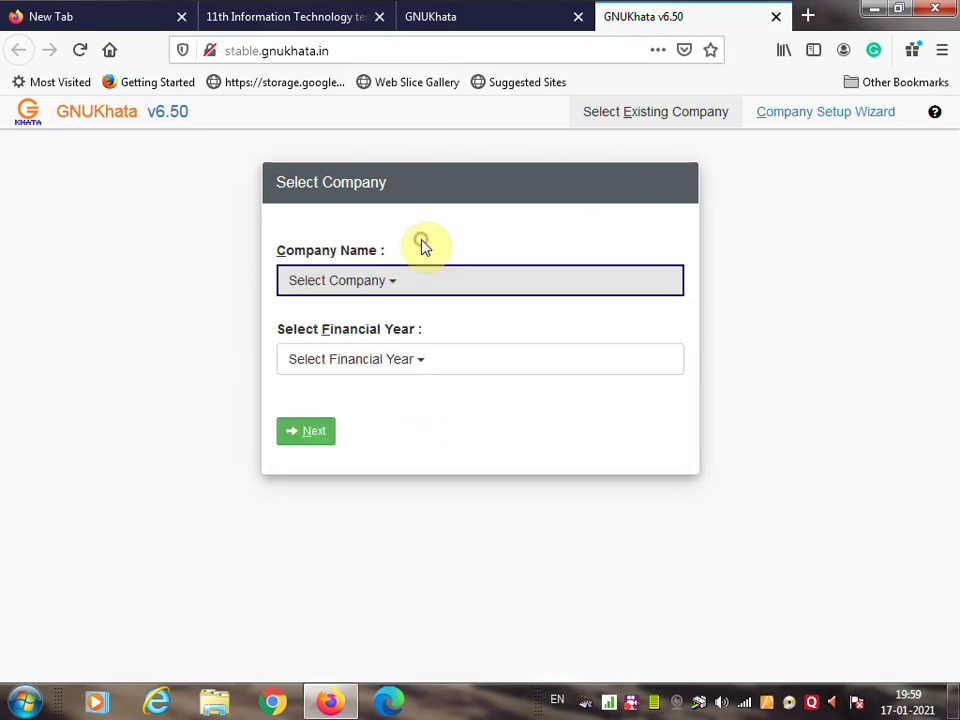
{"action": "left_click", "coordinate": [380, 284]}
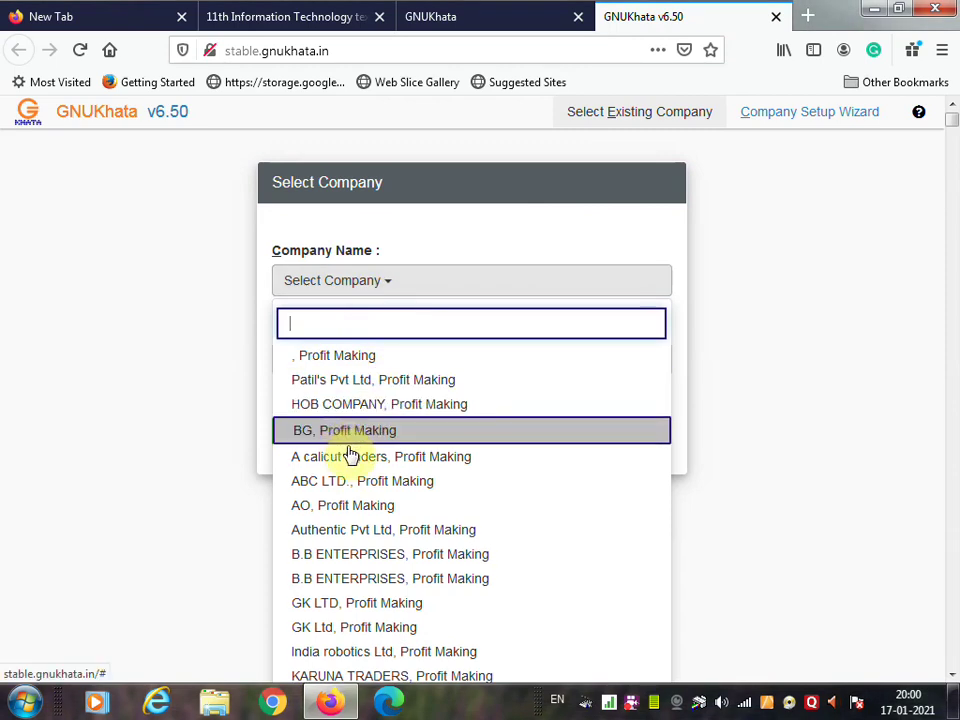
{"action": "left_click", "coordinate": [346, 479]}
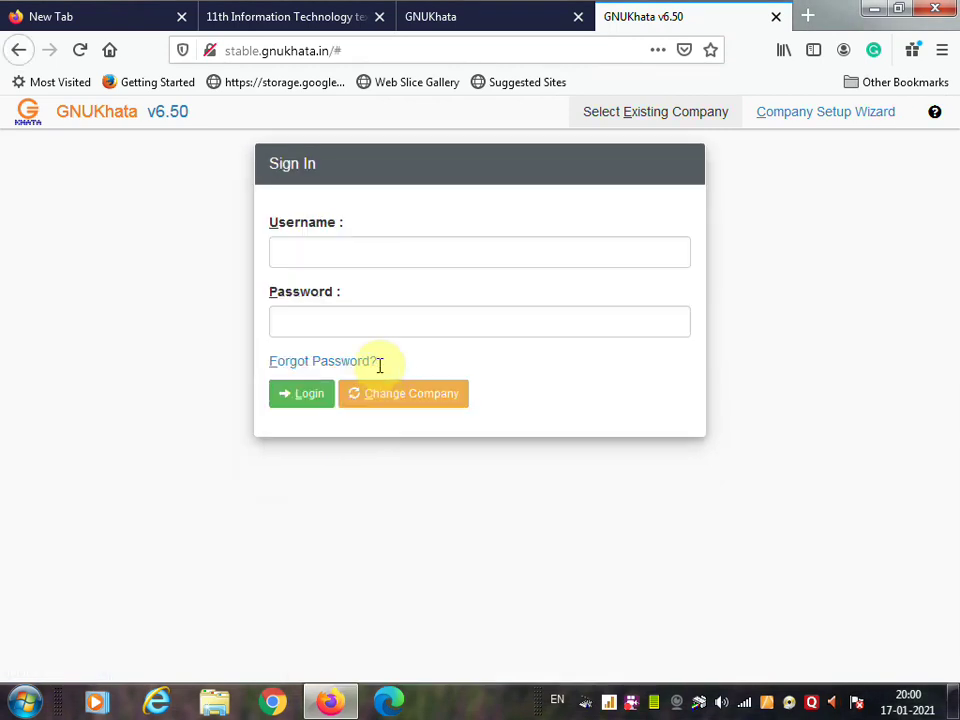
{"action": "left_click", "coordinate": [495, 246]}
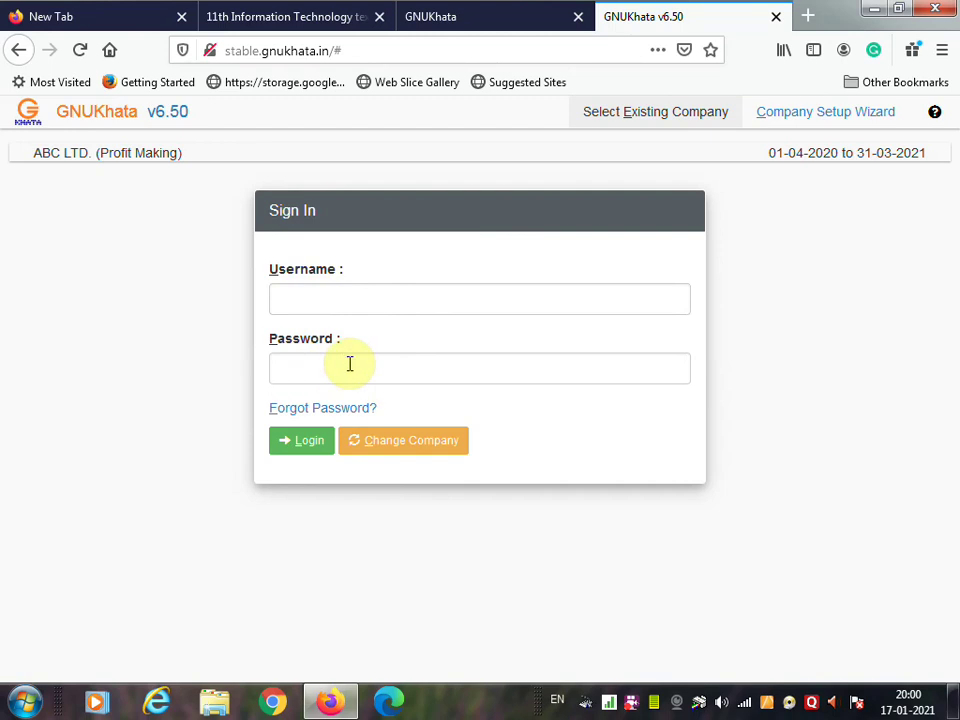
{"action": "left_click", "coordinate": [425, 450]}
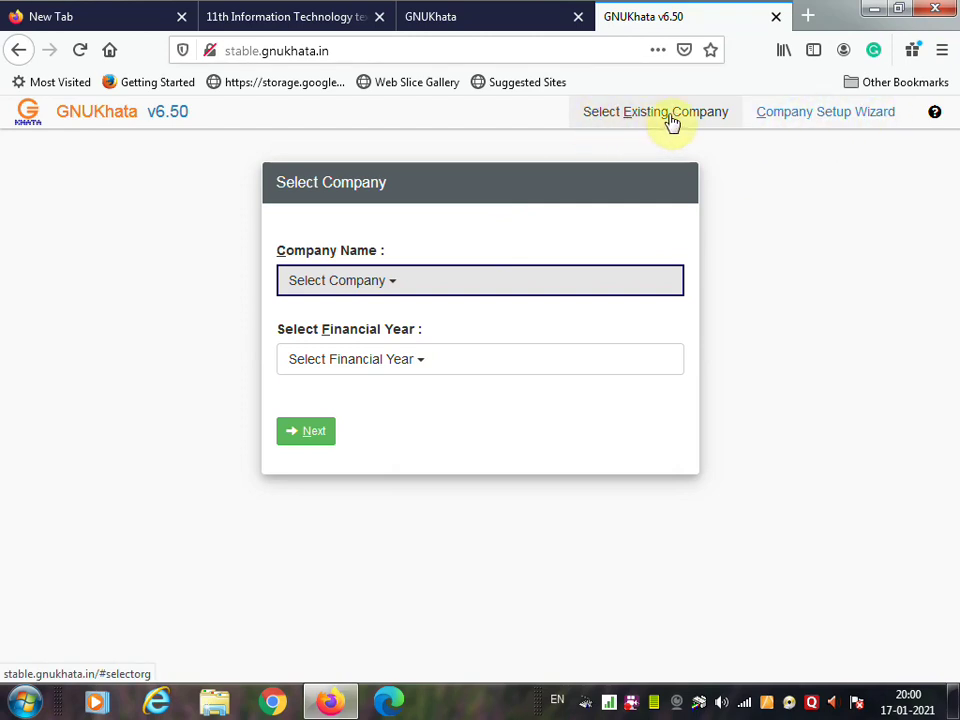
- Launch the Company Setup Wizard from the top bar to create a new company
{"action": "left_click", "coordinate": [805, 118]}
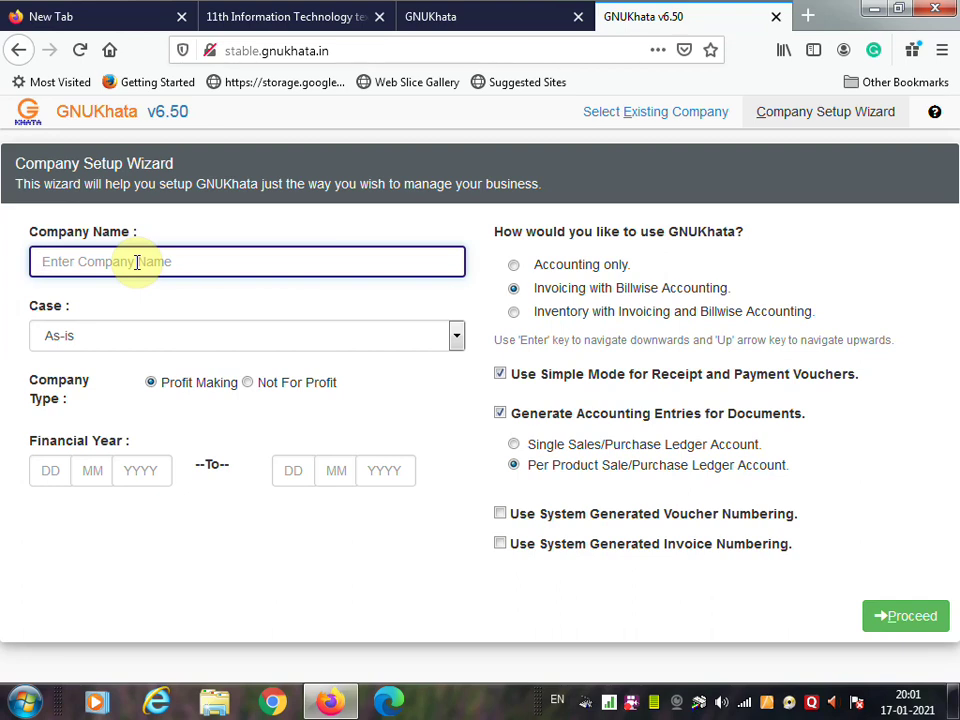
- Enter 'XYZ CO.LTD' as the new company's name
{"action": "type", "text": "XY"}
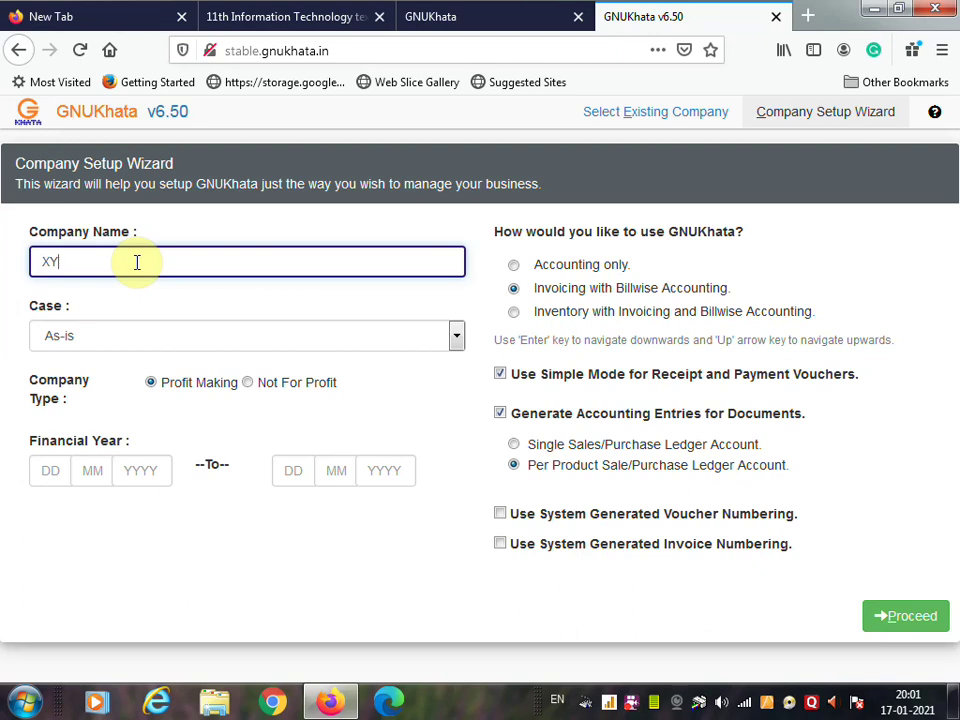
{"action": "type", "text": "Z CO.LTD"}
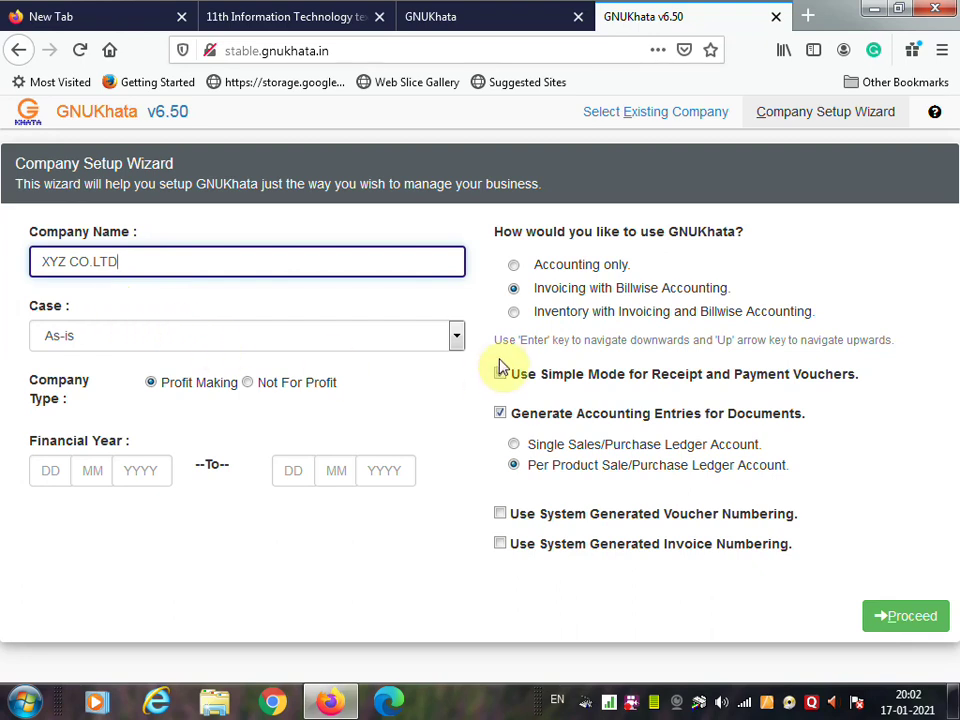
- Try Title Case and Lower Case for the company name, then settle on Upper Case
{"action": "left_click", "coordinate": [453, 336]}
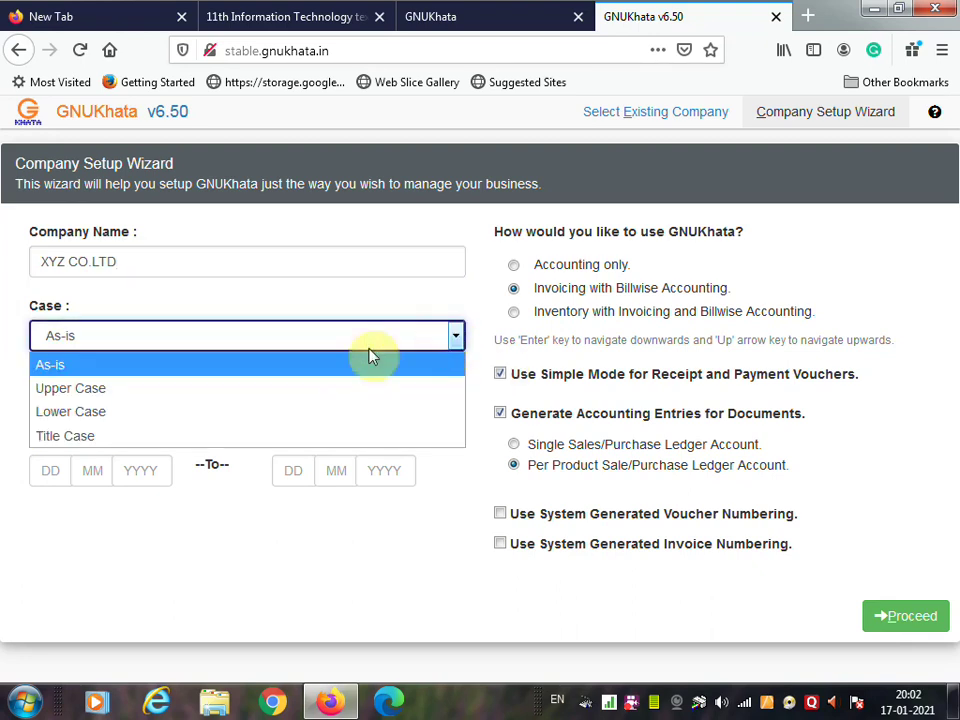
{"action": "left_click", "coordinate": [145, 437]}
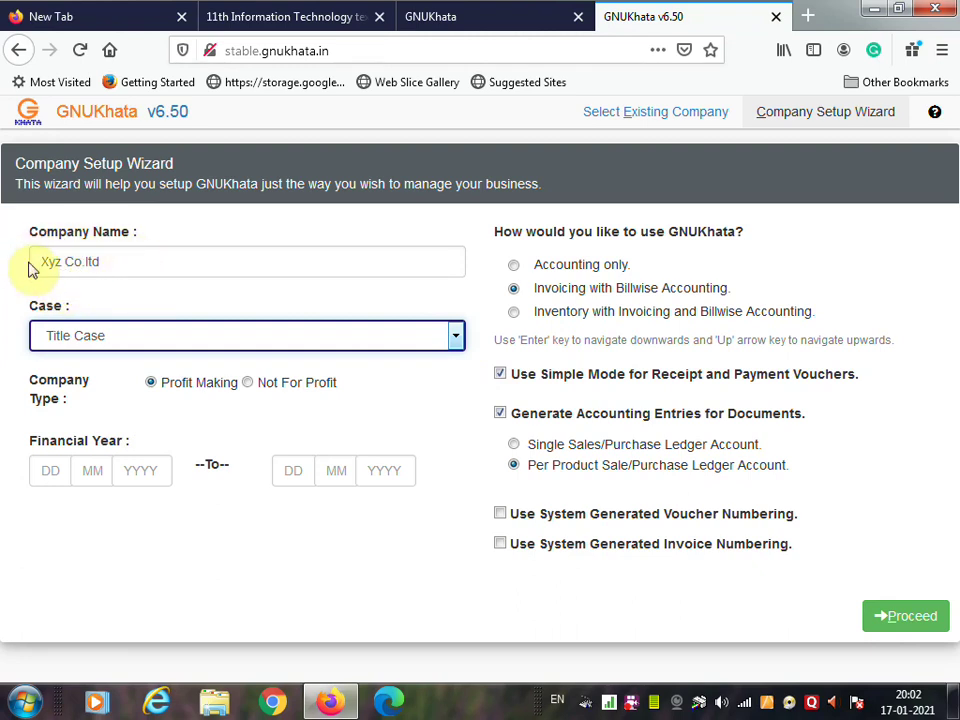
{"action": "left_click", "coordinate": [452, 338]}
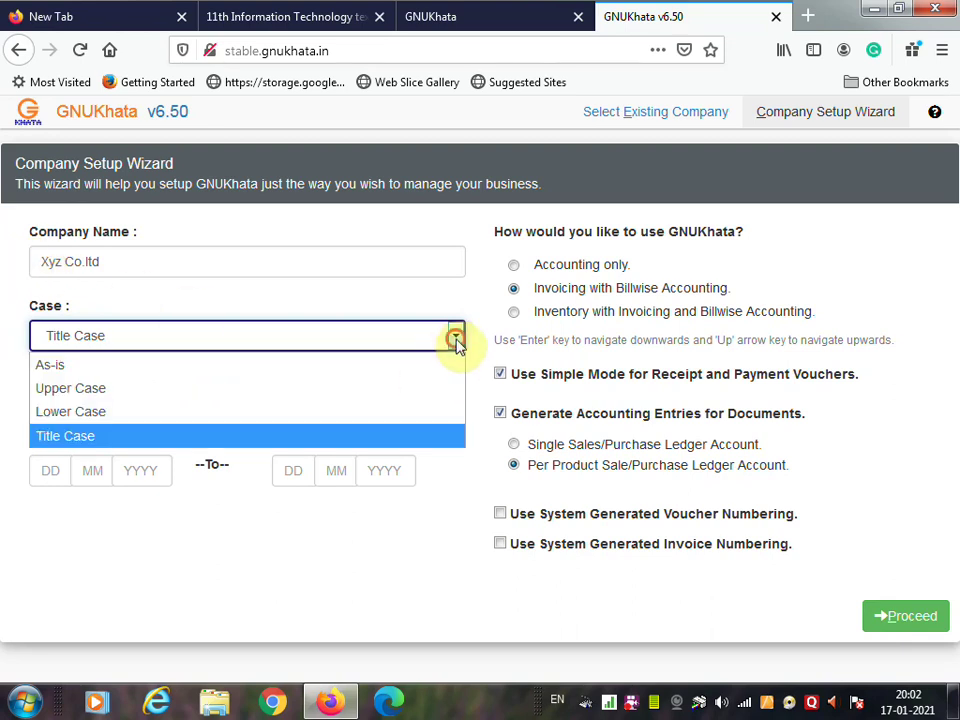
{"action": "left_click", "coordinate": [190, 410]}
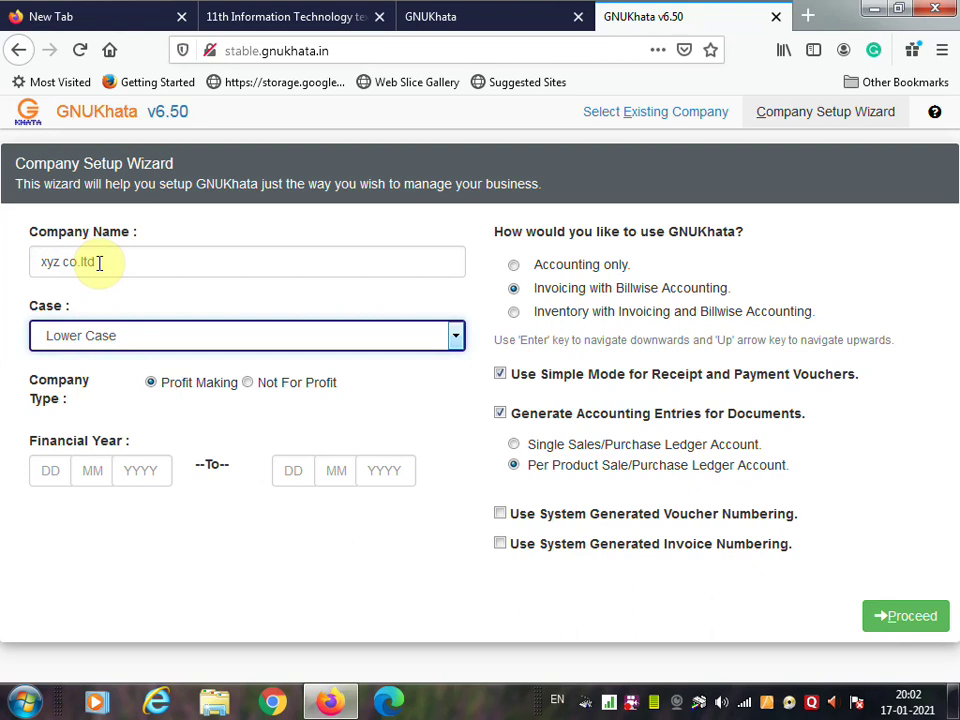
{"action": "left_click", "coordinate": [455, 337]}
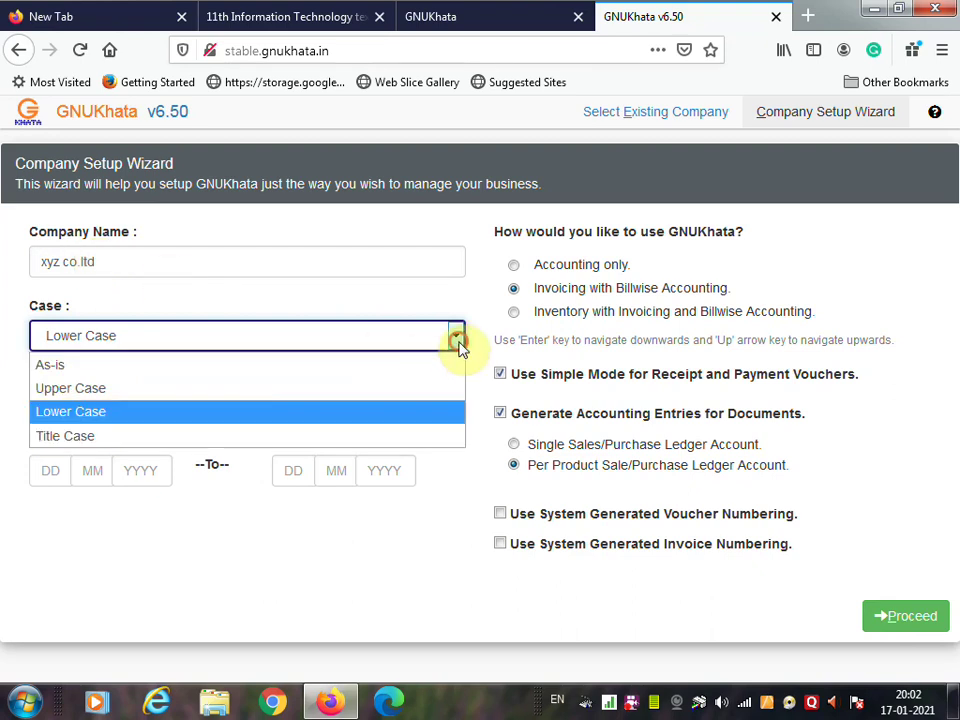
{"action": "left_click", "coordinate": [241, 387]}
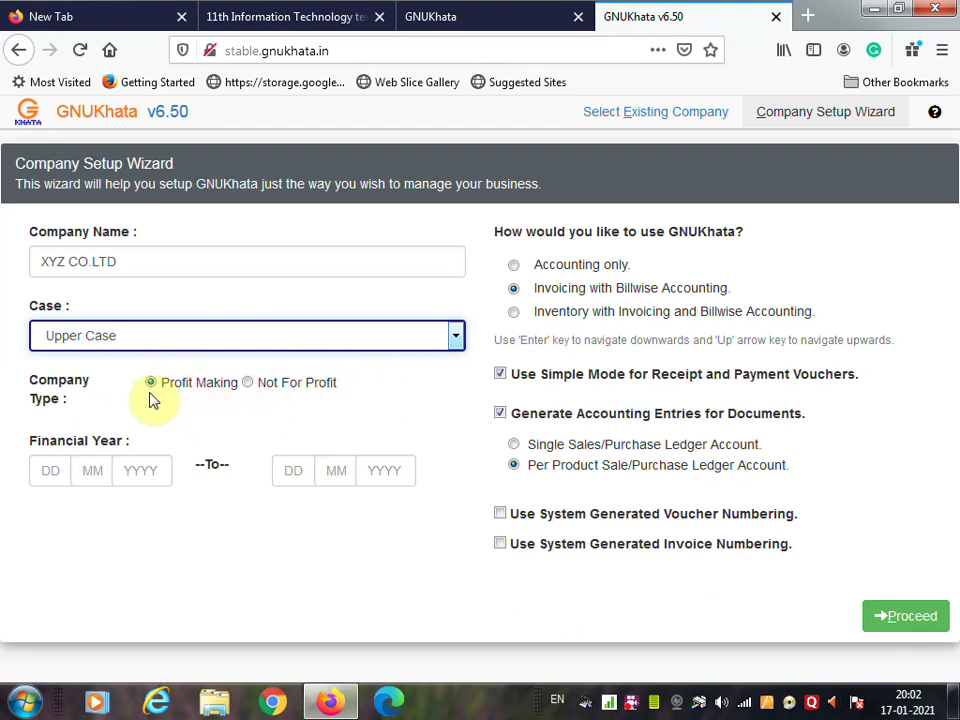
- Switch the company type from Profit Making to Not For Profit
{"action": "left_click", "coordinate": [248, 390]}
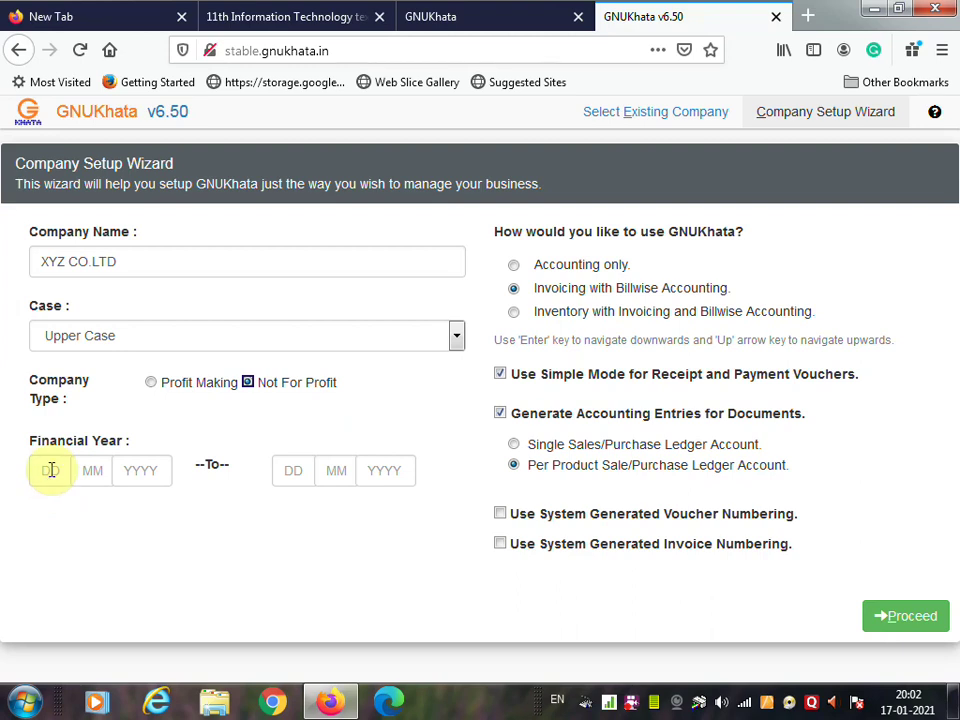
- Set the financial year to 01-04-2020 through 31-03-2021 and choose Accounting only
{"action": "left_click", "coordinate": [50, 470]}
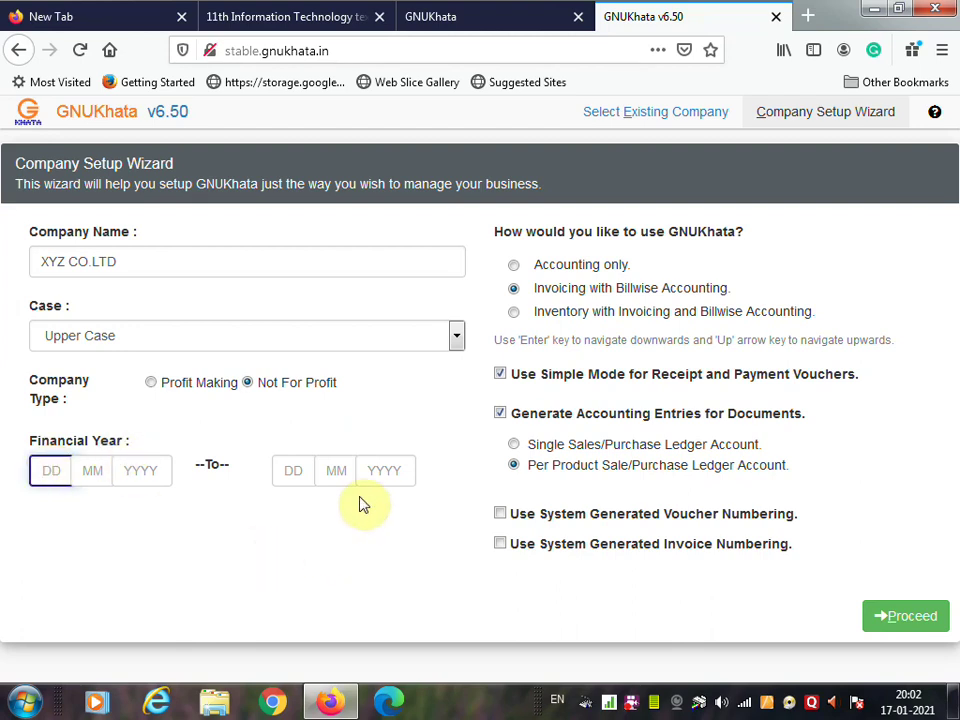
{"action": "left_click", "coordinate": [54, 474]}
{"action": "type", "text": "01 04 "}
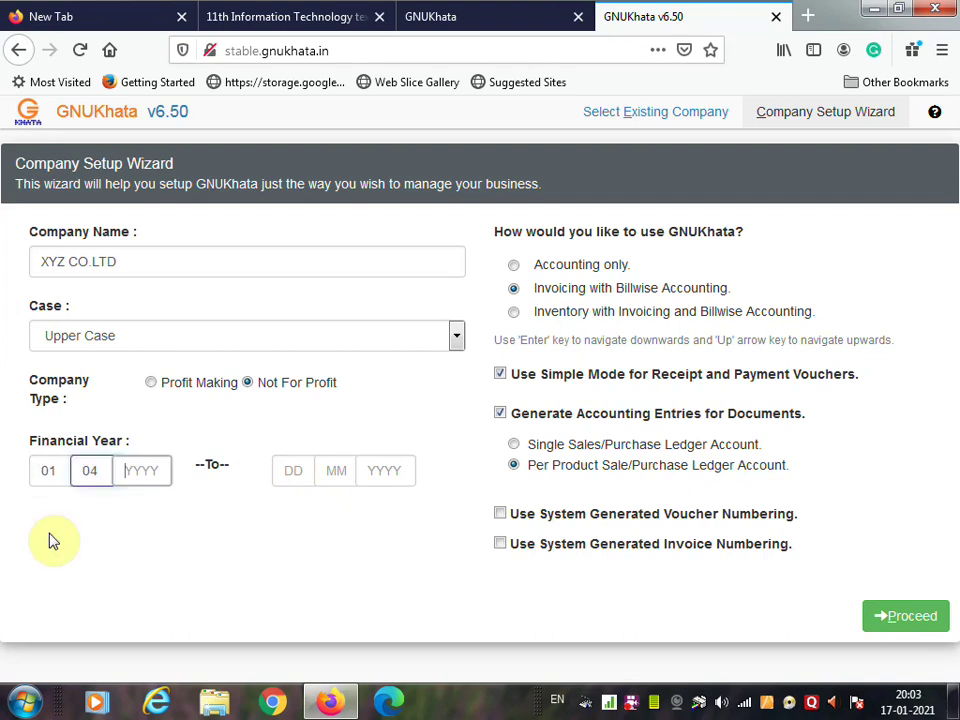
{"action": "type", "text": "20"}
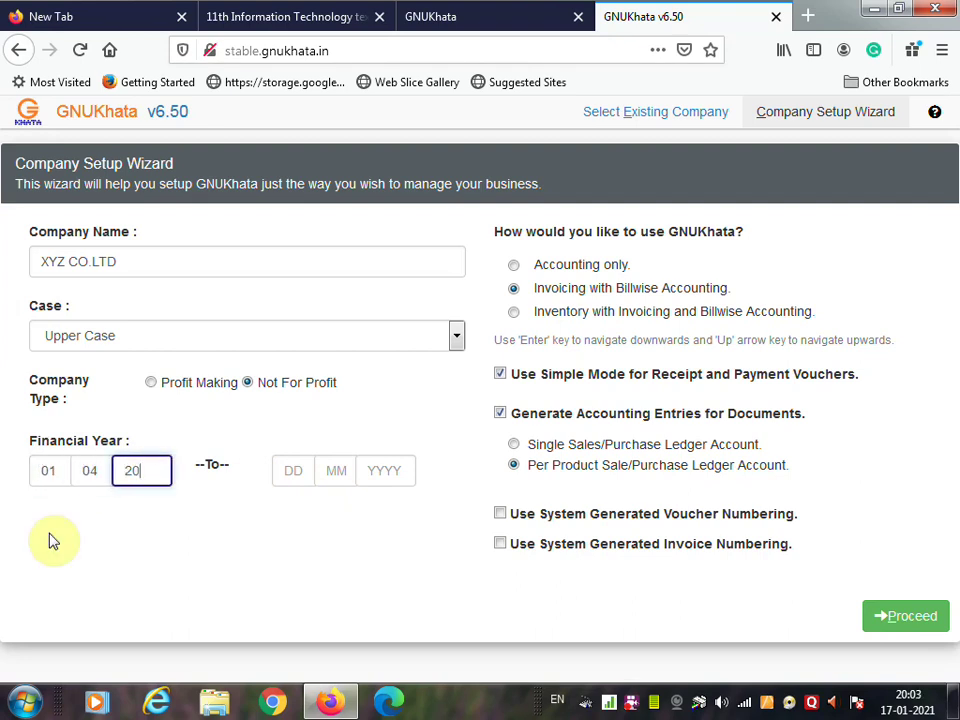
{"action": "type", "text": "20"}
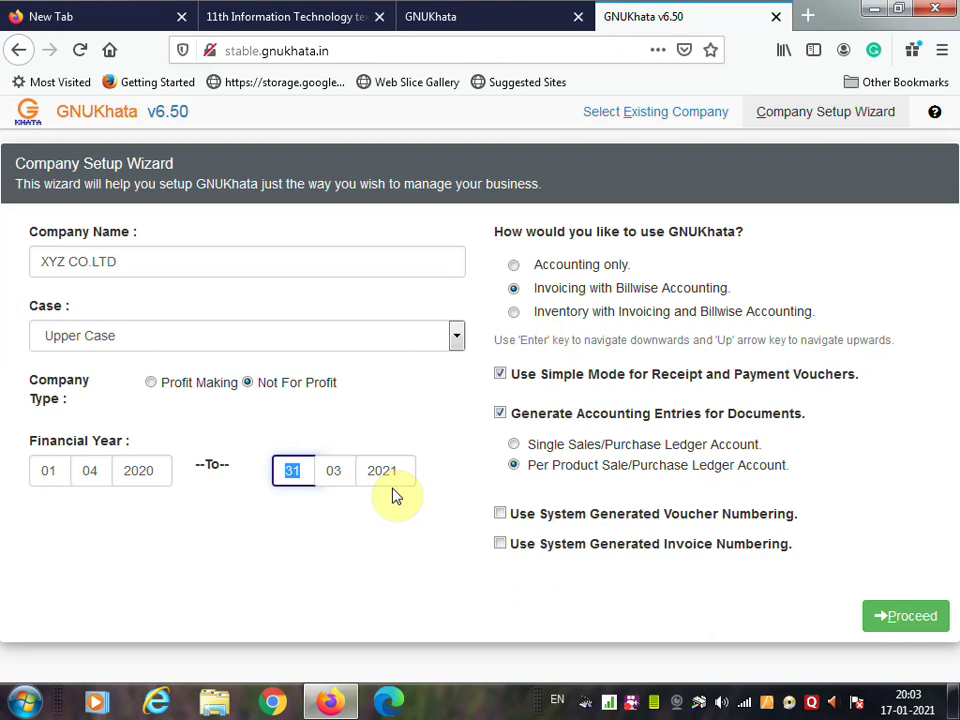
{"action": "left_click", "coordinate": [556, 272]}
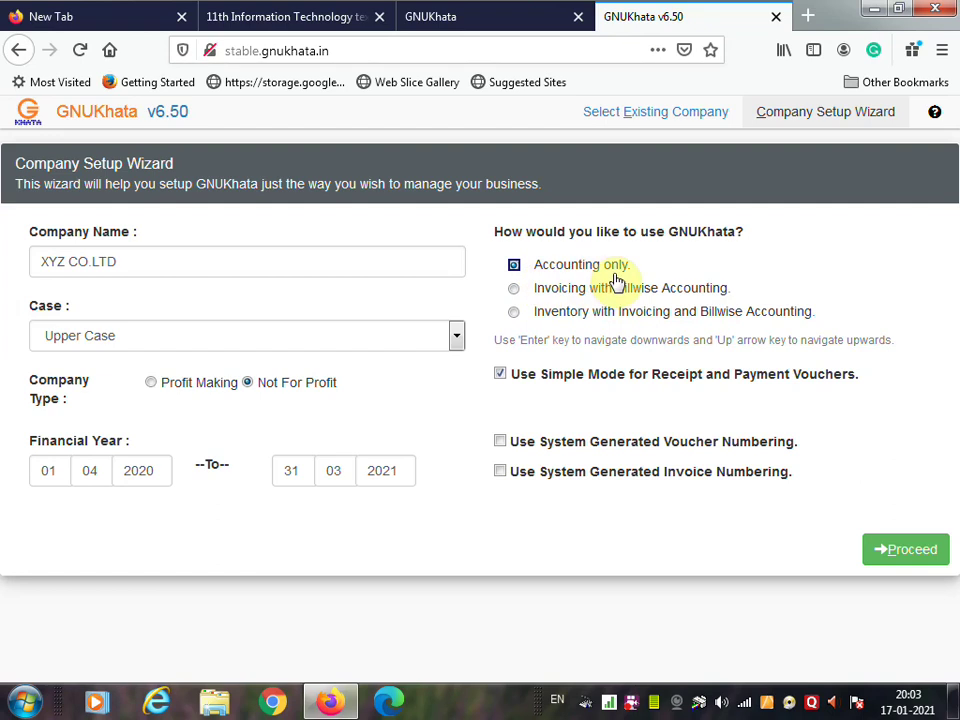
- Keep Accounting only, turn off Use Simple Mode, and enable System Generated Voucher Numbering
{"action": "left_click", "coordinate": [562, 318]}
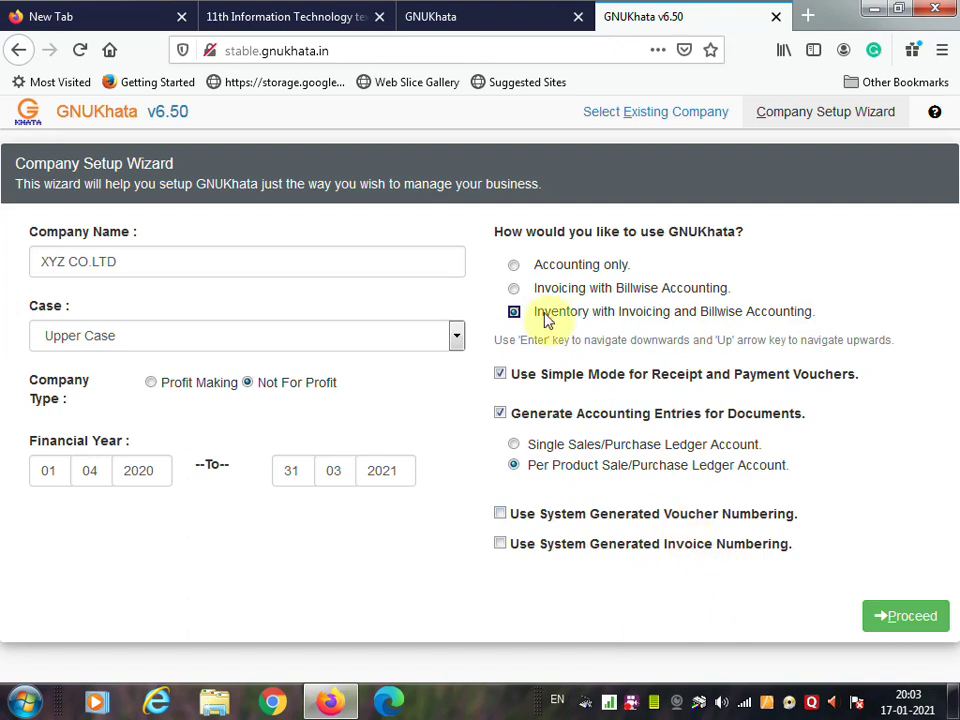
{"action": "left_click", "coordinate": [528, 270]}
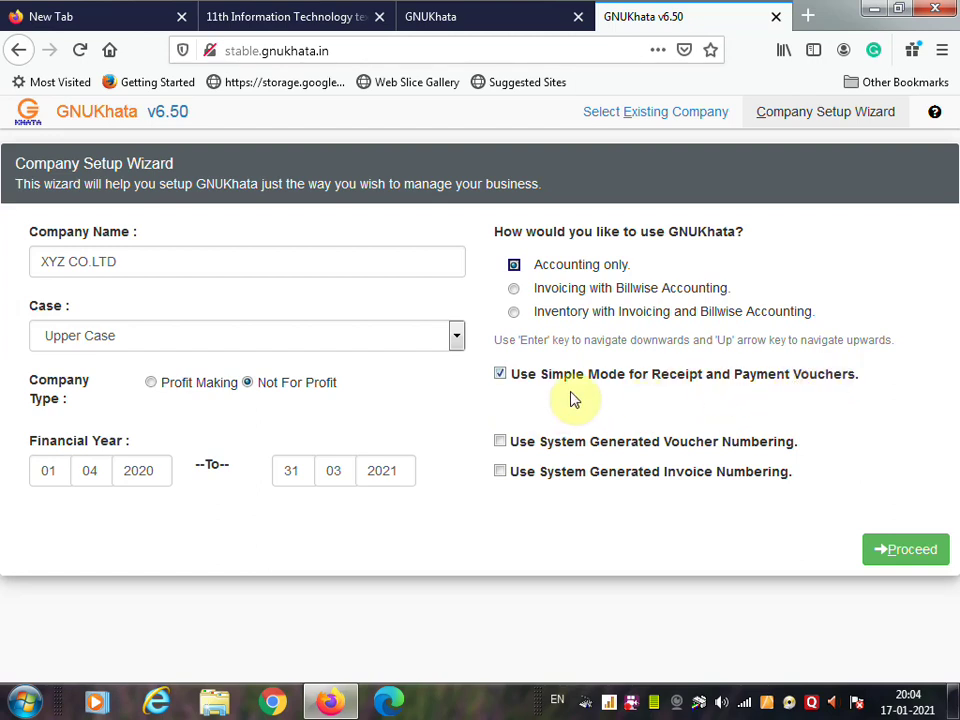
{"action": "left_click", "coordinate": [505, 381]}
{"action": "left_click", "coordinate": [514, 382]}
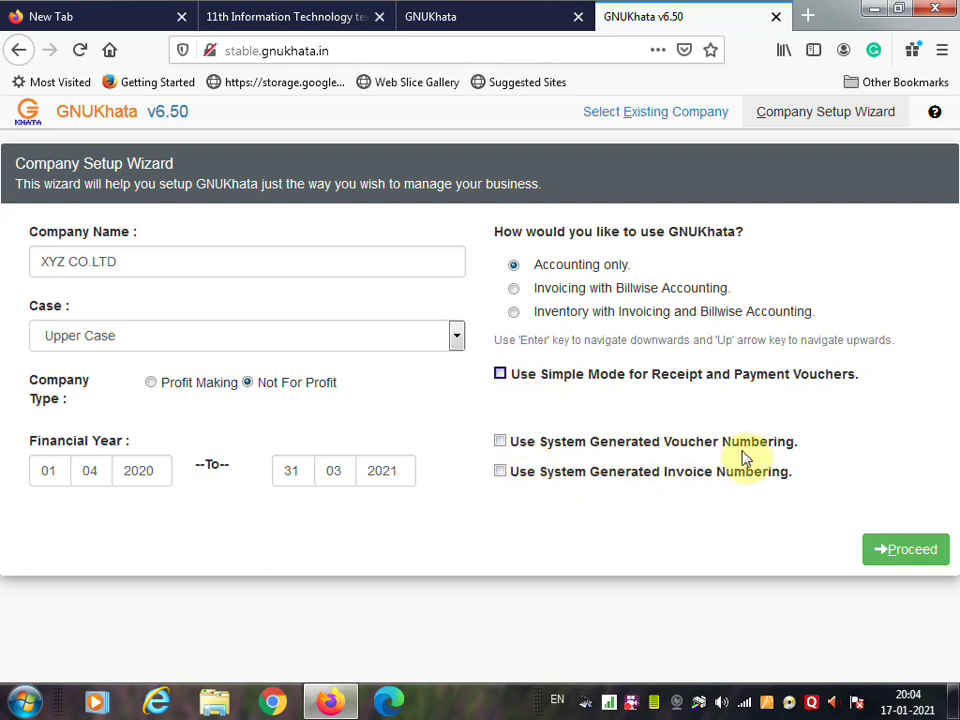
{"action": "left_click", "coordinate": [501, 443]}
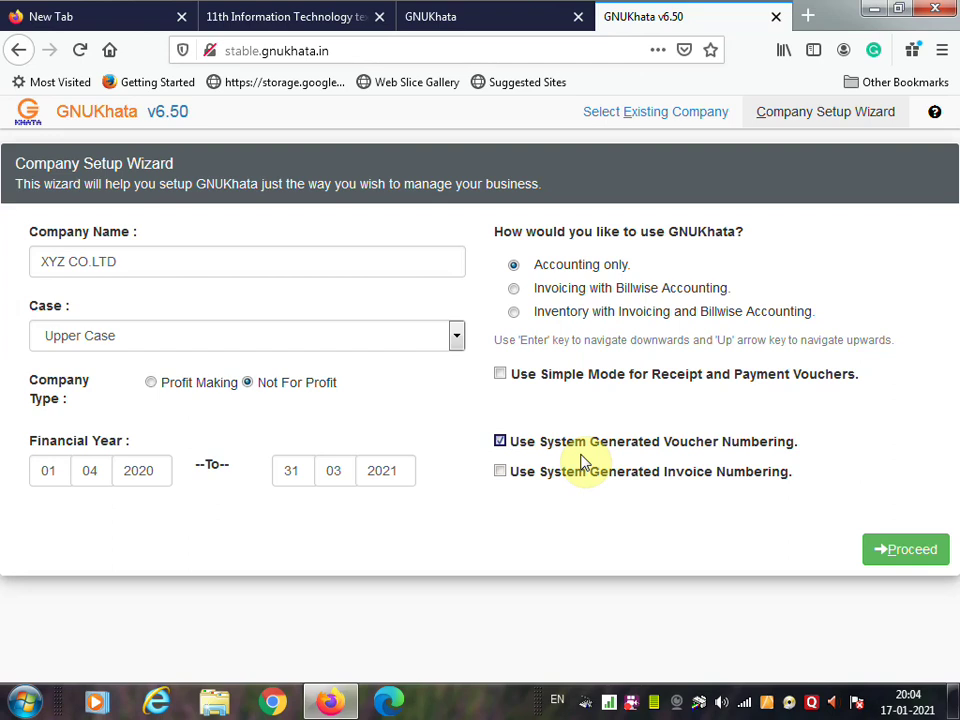
- Create the company, then enter its registration number and FCRA registration number in Edit Profile
{"action": "left_click", "coordinate": [895, 566]}
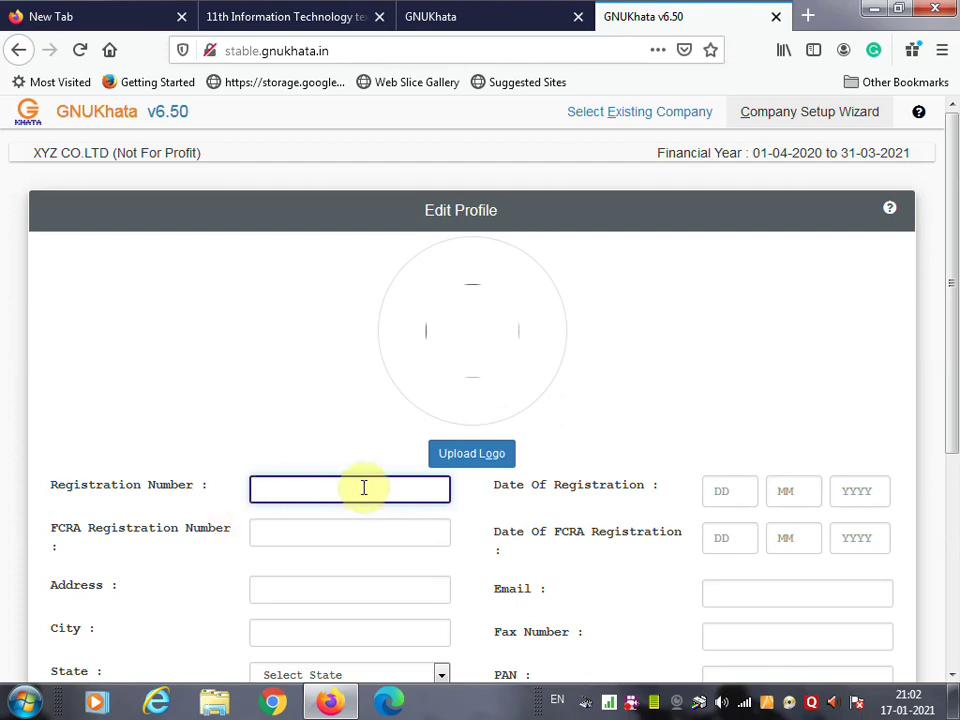
{"action": "type", "text": "124567893125"}
{"action": "left_click", "coordinate": [320, 536]}
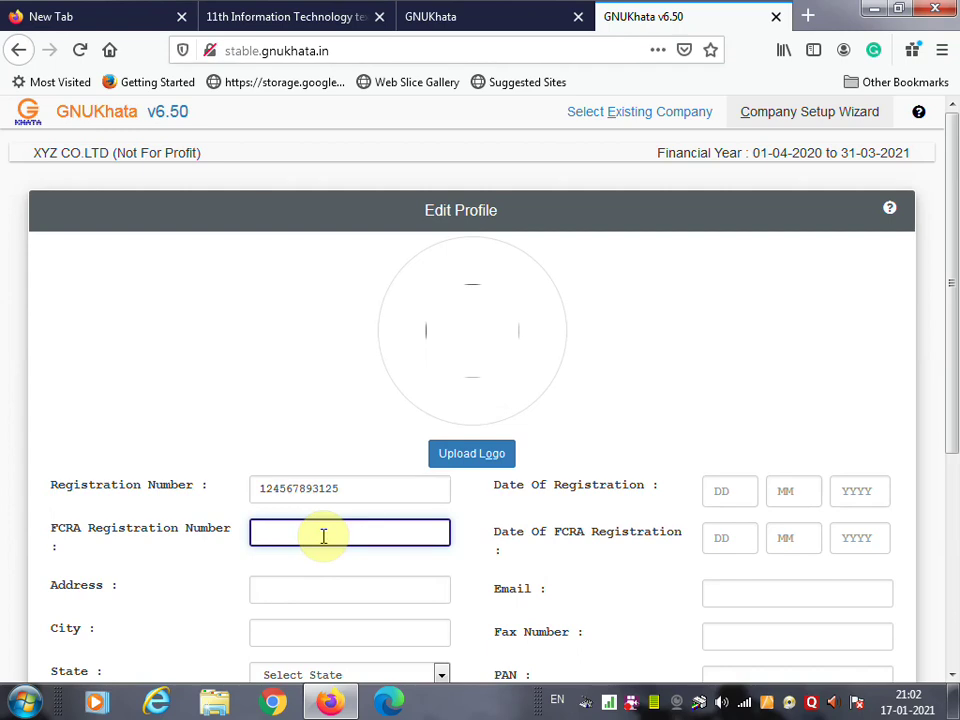
{"action": "type", "text": "254789125478"}
{"action": "scroll", "coordinate": [405, 585], "scroll_direction": "down", "scroll_amount": 2}
{"action": "left_click", "coordinate": [304, 489]}
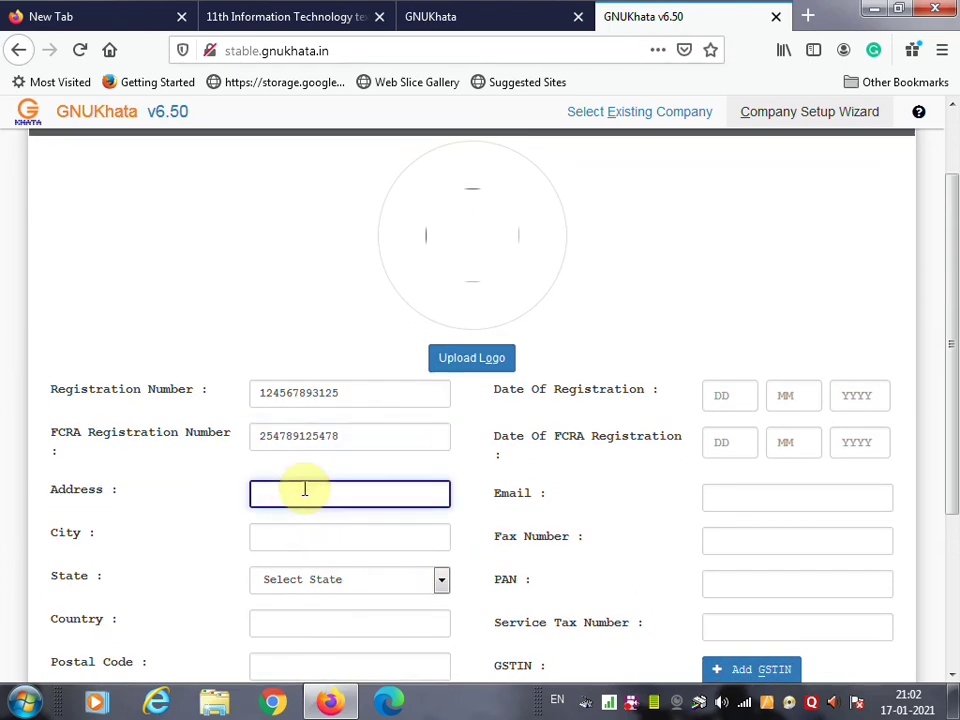
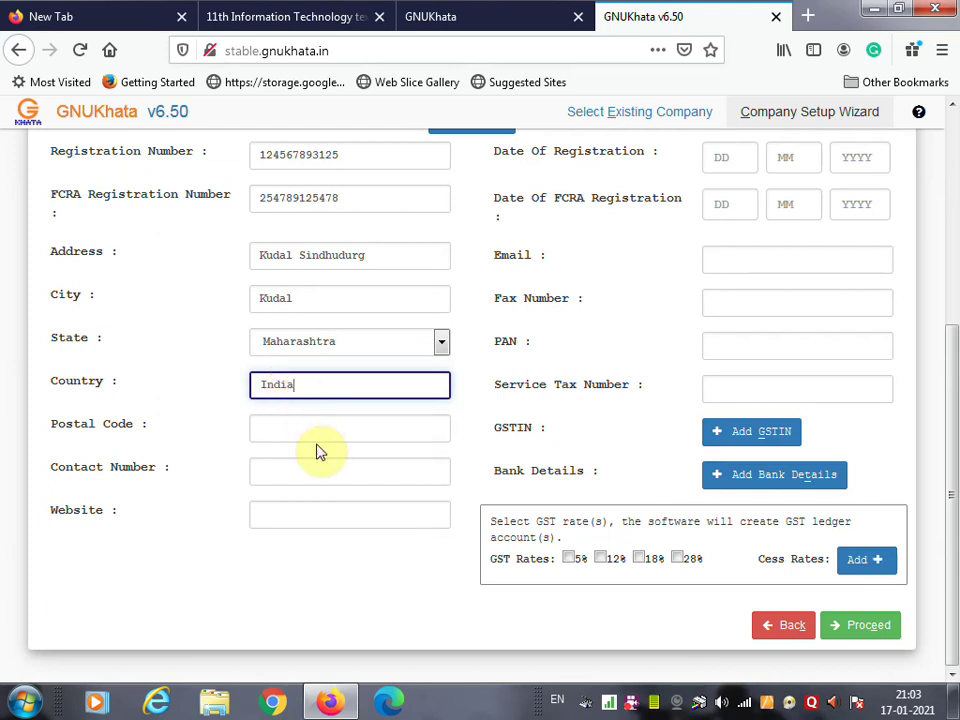
{"action": "left_click", "coordinate": [300, 432]}
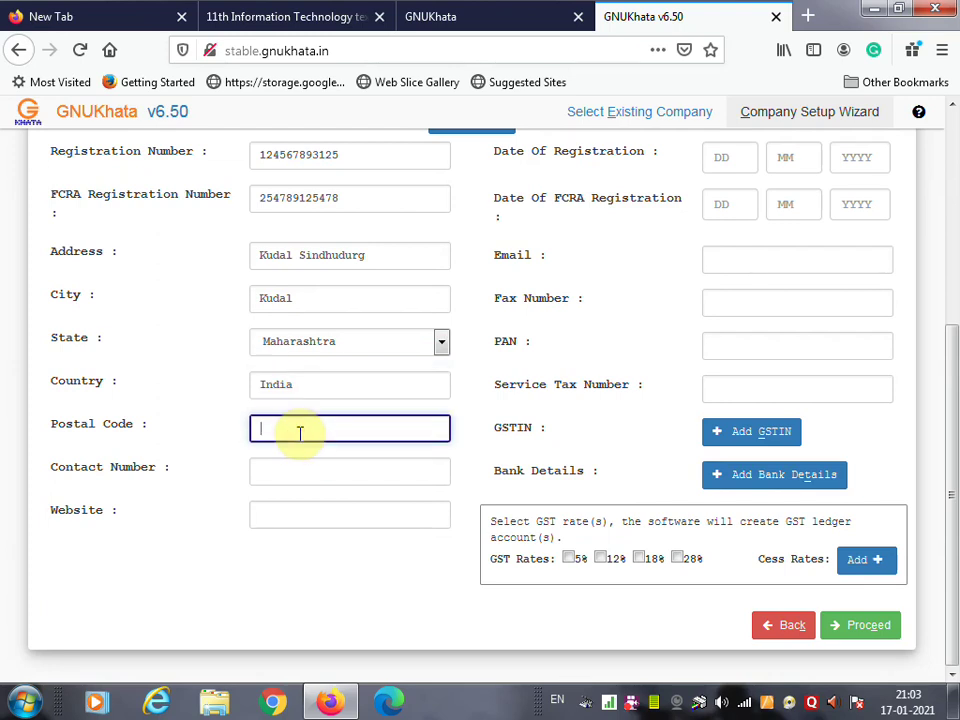
{"action": "type", "text": "416520"}
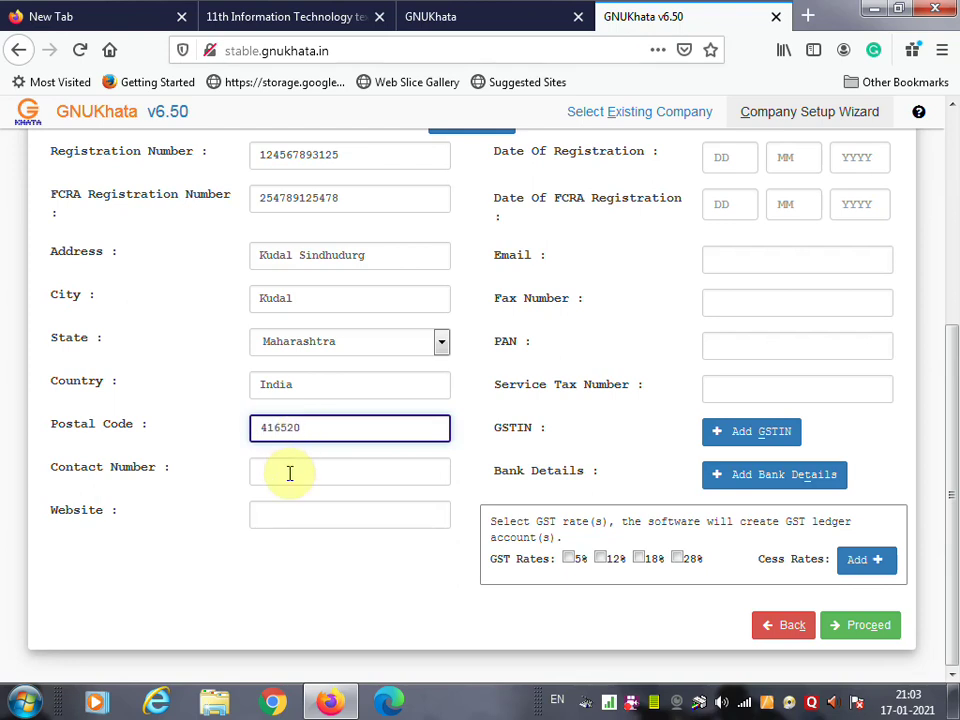
{"action": "left_click", "coordinate": [287, 472]}
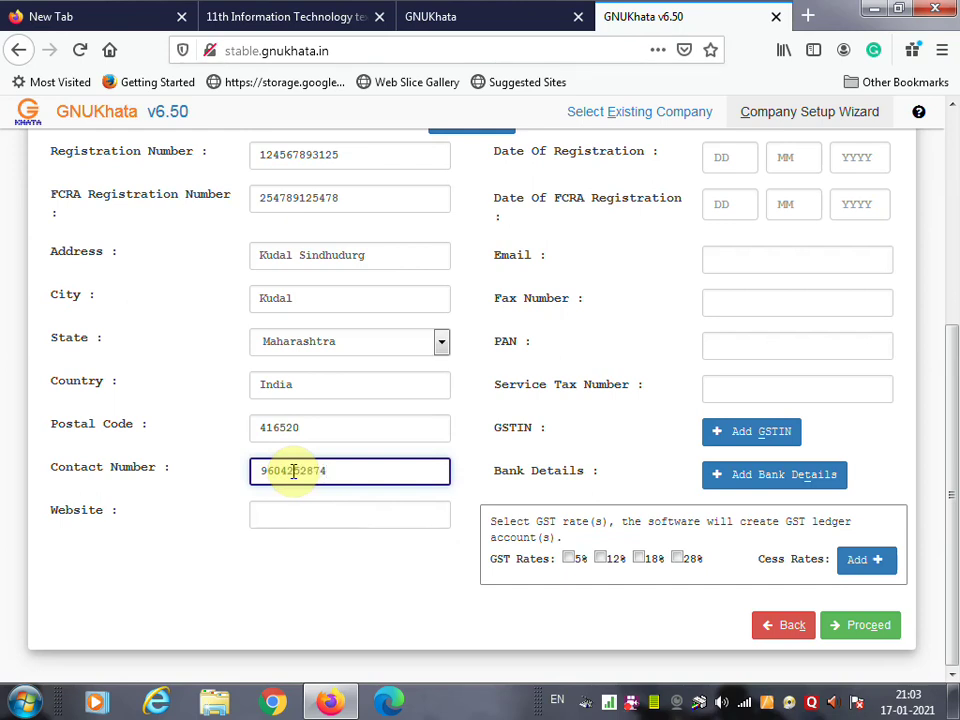
{"action": "left_click", "coordinate": [329, 522]}
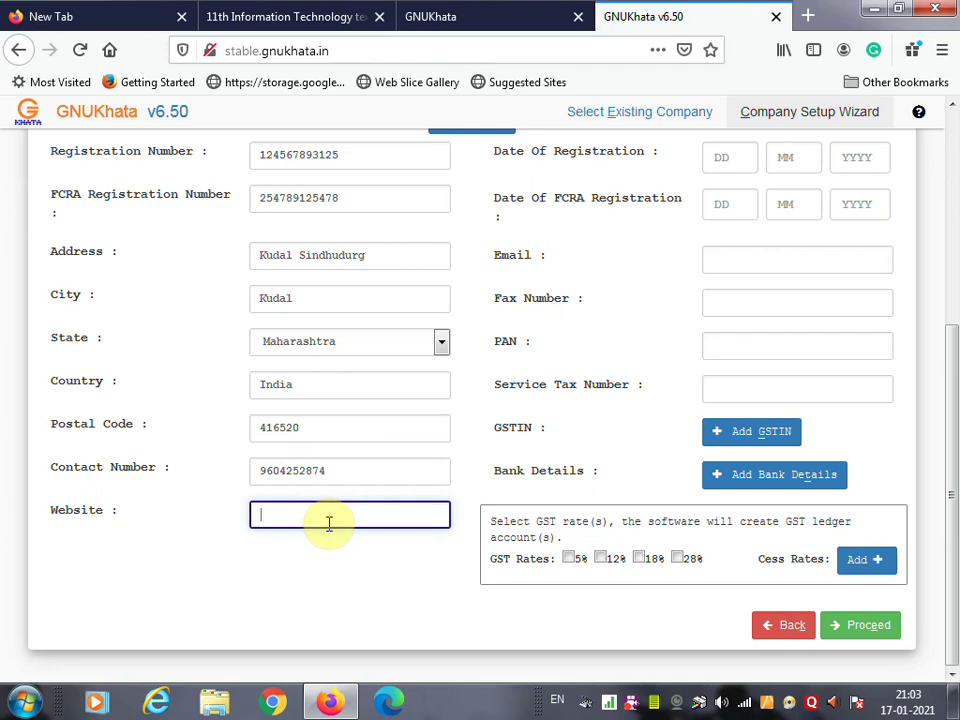
{"action": "type", "text": "www.abc.com"}
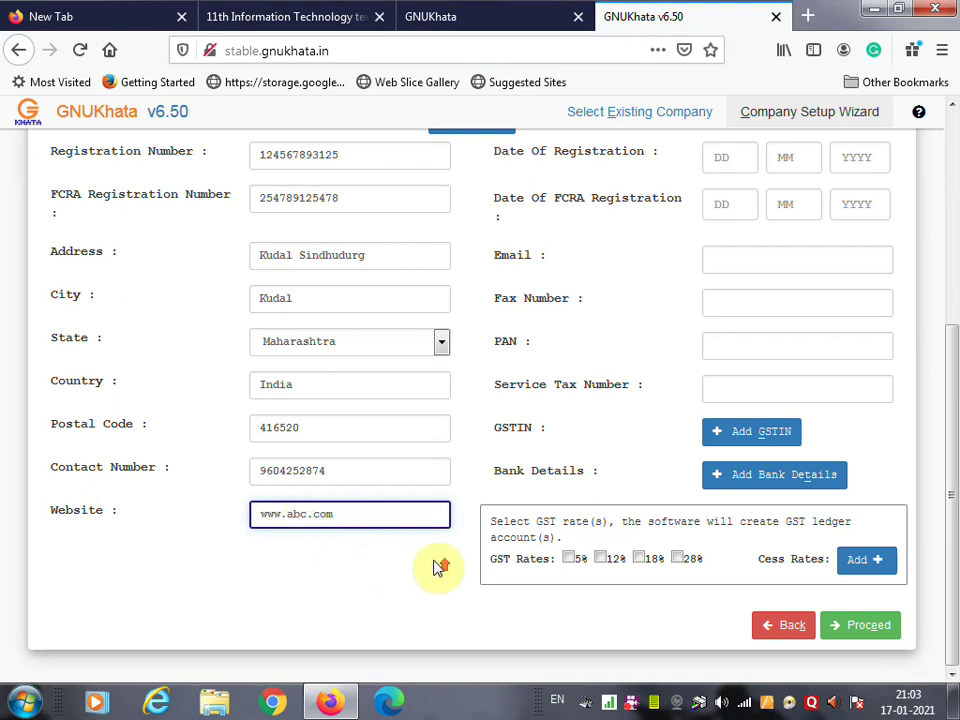
{"action": "scroll", "coordinate": [681, 443], "scroll_direction": "up", "scroll_amount": 5}
{"action": "scroll", "coordinate": [668, 475], "scroll_direction": "down", "scroll_amount": 1}
{"action": "left_click", "coordinate": [745, 393]}
{"action": "type", "text": "02"}
{"action": "type", "text": "02"}
{"action": "type", "text": "20"}
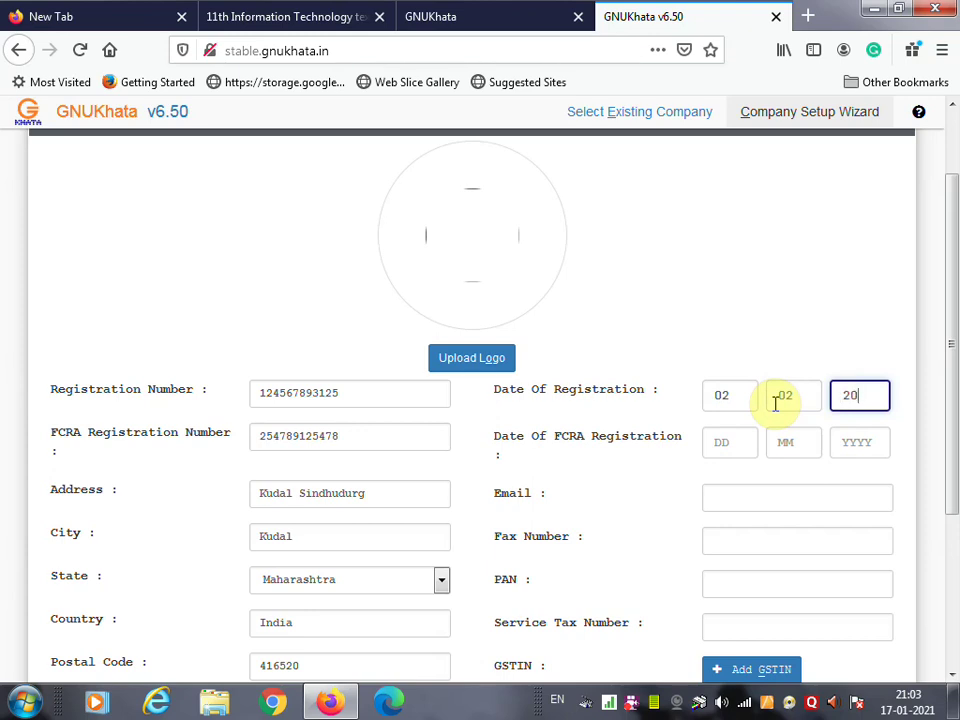
{"action": "type", "text": "18"}
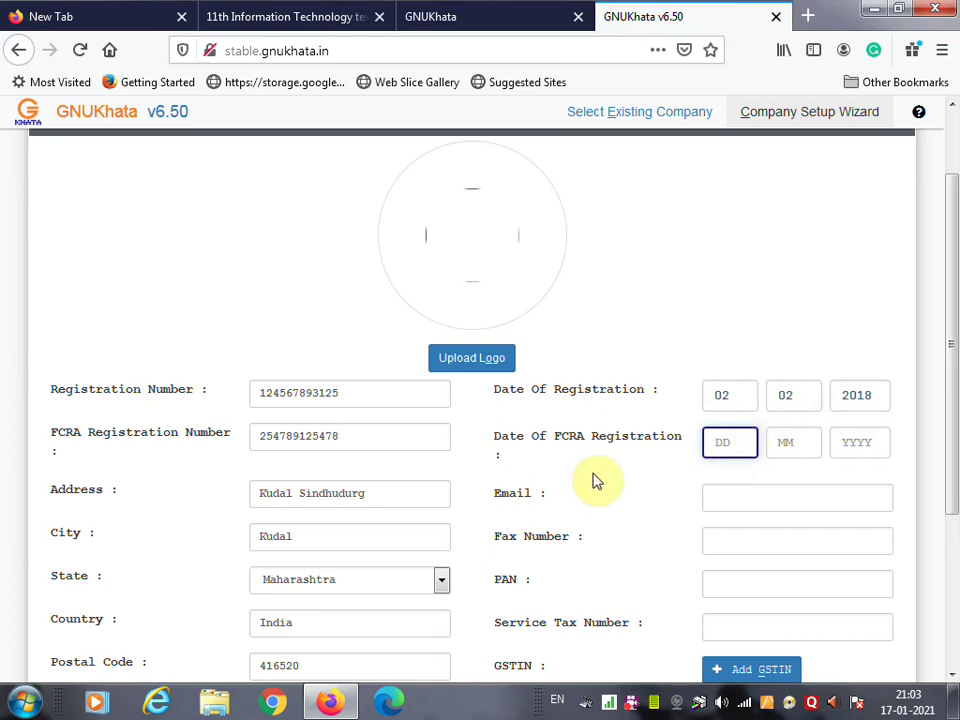
- Enter FCRA date 02/05/2018, the company e-mail address and a dash for fax
{"action": "type", "text": "02"}
{"action": "type", "text": "05"}
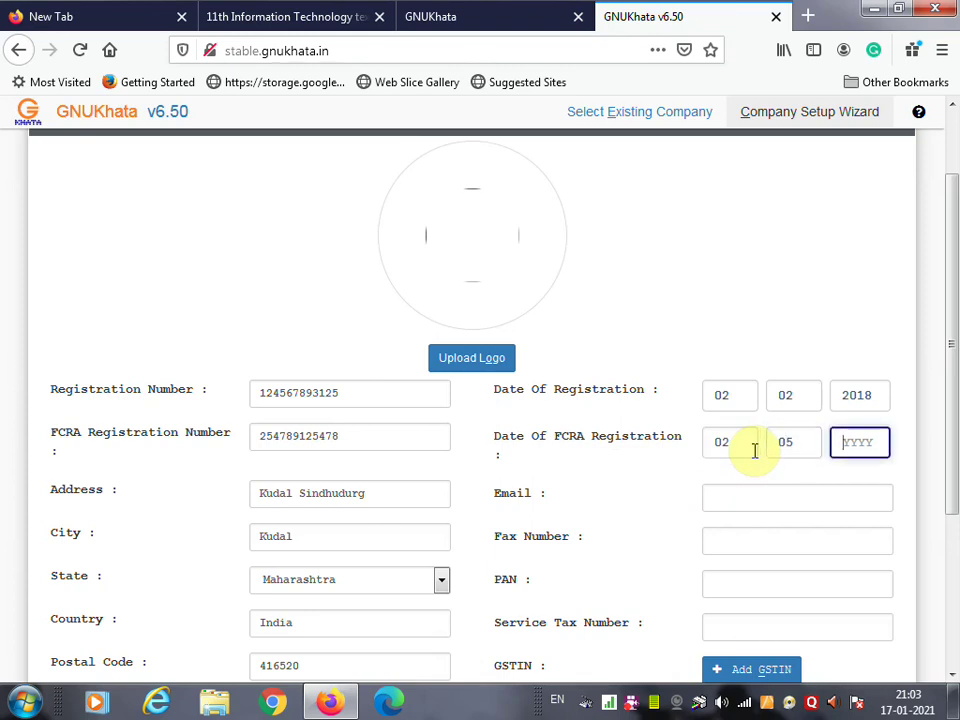
{"action": "type", "text": "2018"}
{"action": "left_click", "coordinate": [725, 497]}
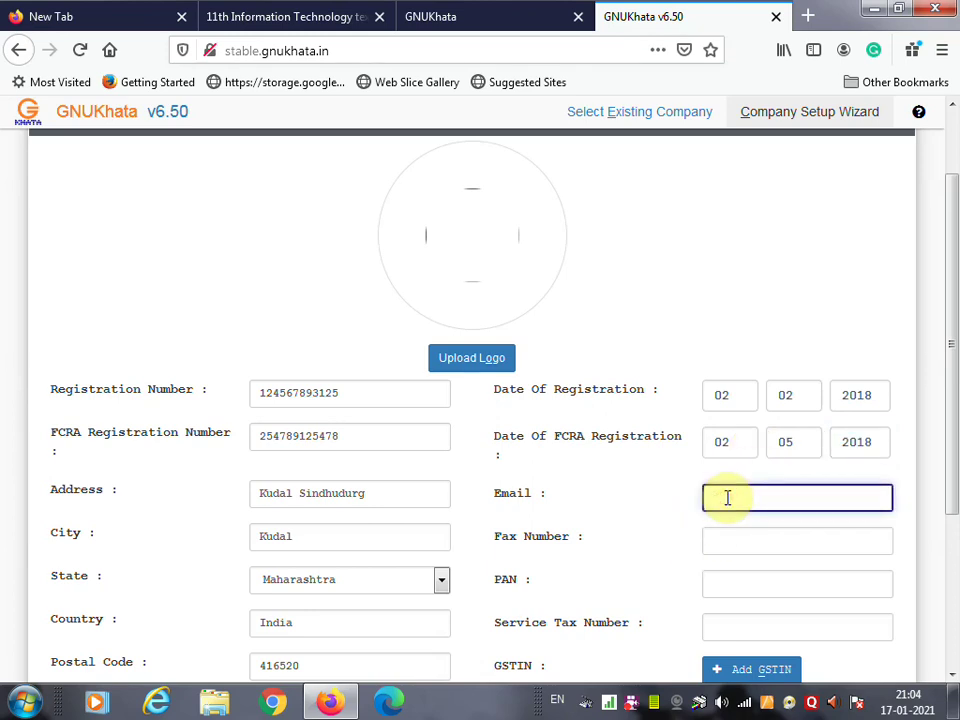
{"action": "type", "text": "abc@gmail.com"}
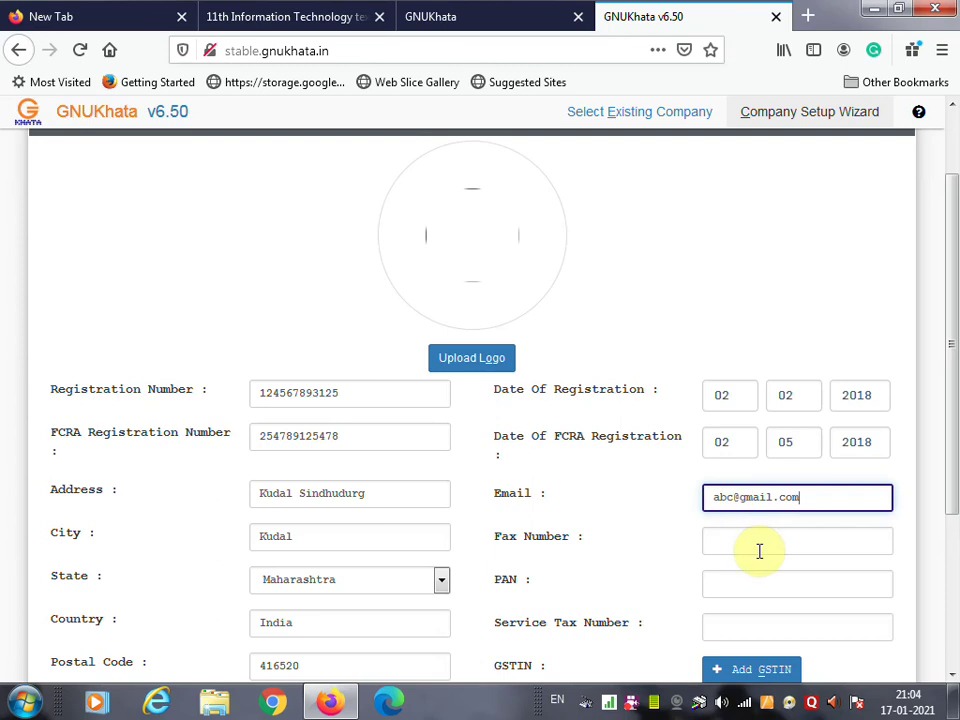
{"action": "left_click", "coordinate": [737, 542]}
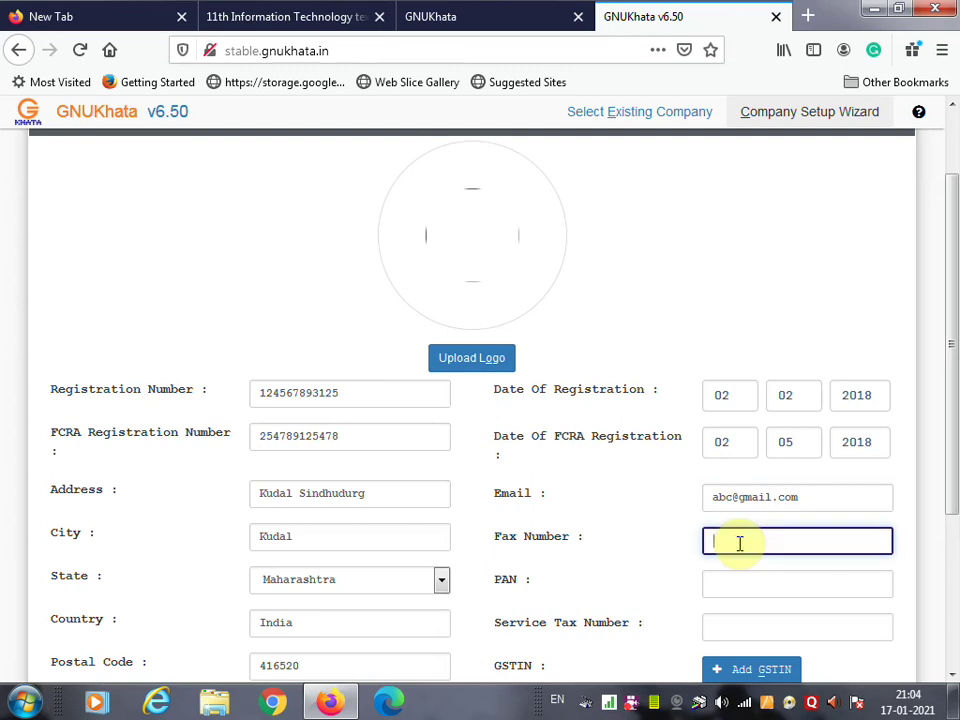
{"action": "scroll", "coordinate": [739, 542], "scroll_direction": "down", "scroll_amount": 2}
- Enter the company's PAN, correcting the mistyped characters
{"action": "left_click", "coordinate": [738, 490]}
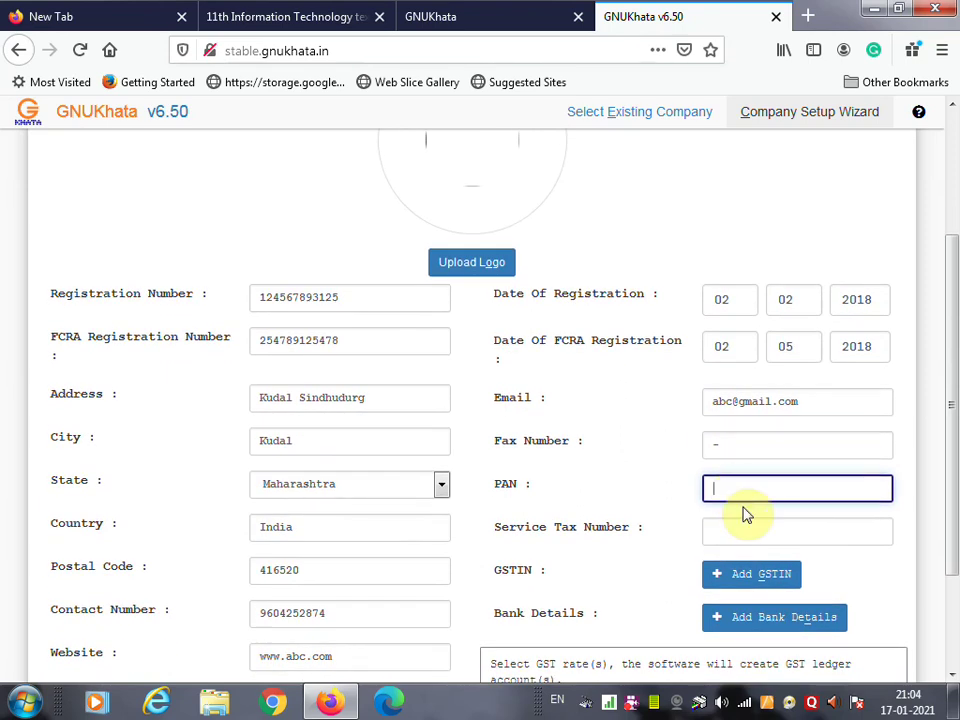
{"action": "key", "text": "BackSpace"}
{"action": "type", "text": "Avv"}
{"action": "key", "text": "BackSpace"}
{"action": "key", "text": "BackSpace"}
{"action": "type", "text": "W8457"}
{"action": "left_click", "coordinate": [724, 528]}
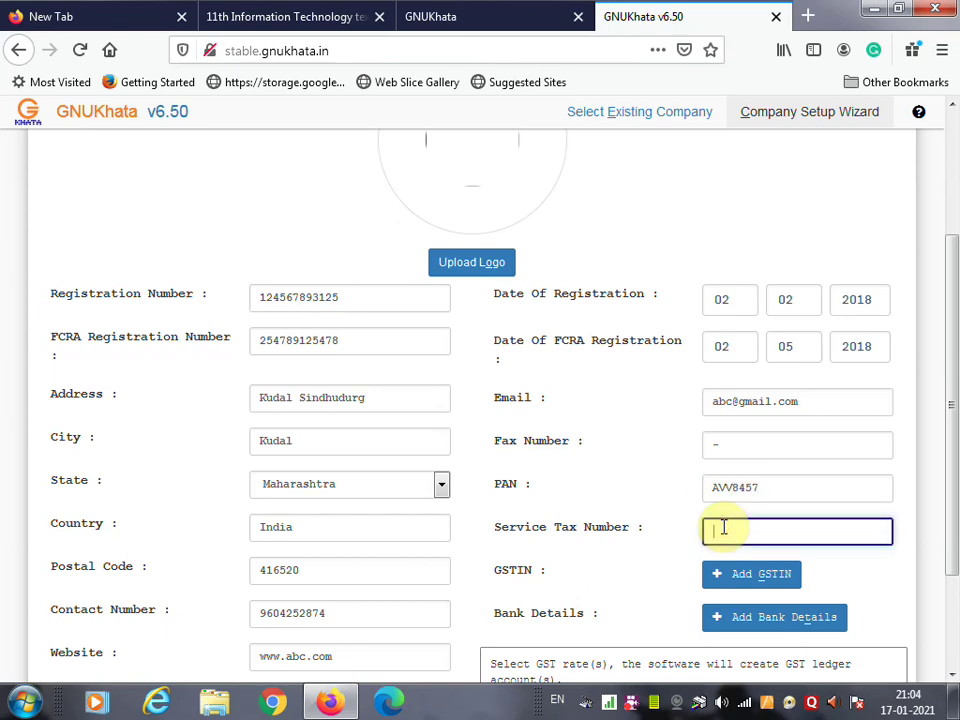
{"action": "scroll", "coordinate": [724, 528], "scroll_direction": "down", "scroll_amount": 2}
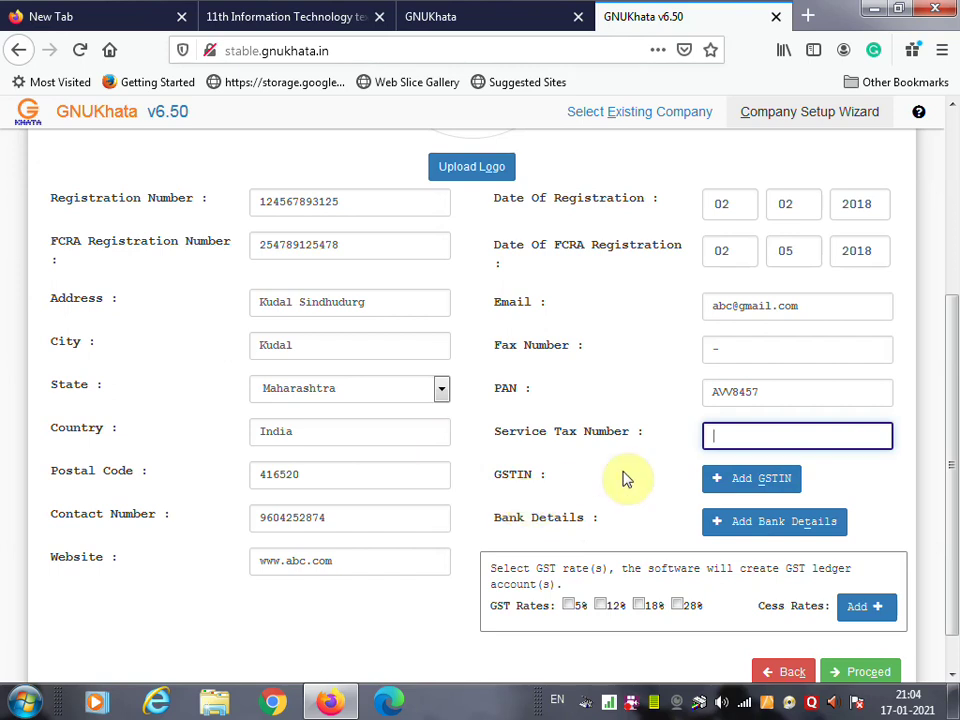
{"action": "scroll", "coordinate": [671, 444], "scroll_direction": "down", "scroll_amount": 1}
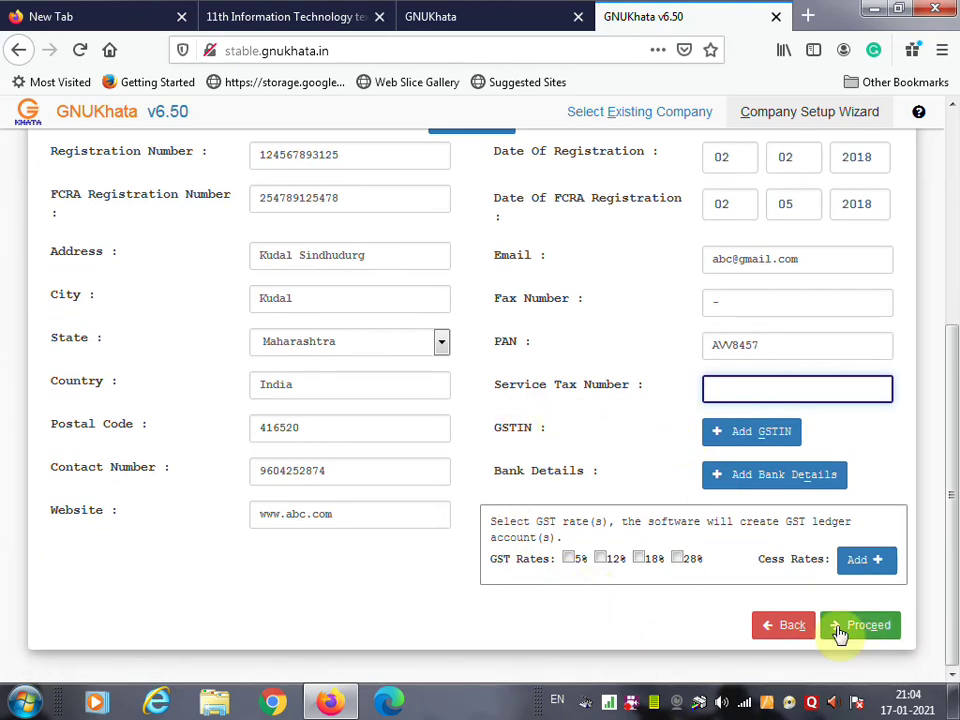
- Submit the profile, clear the PAN rejected as improper, and submit again for Create Admin
{"action": "left_click", "coordinate": [876, 630]}
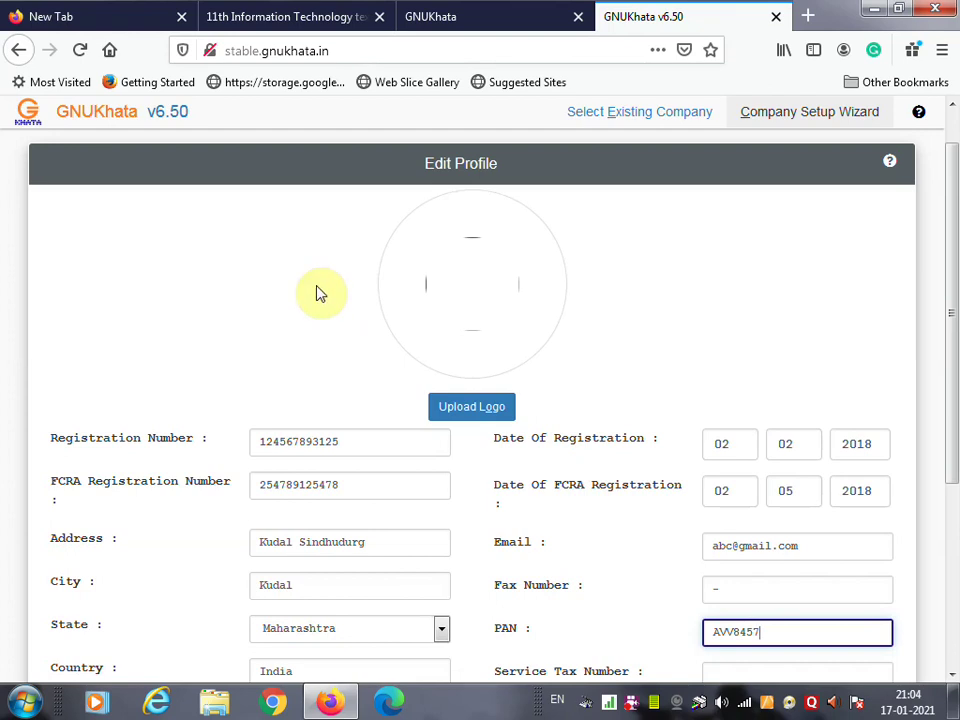
{"action": "scroll", "coordinate": [546, 358], "scroll_direction": "down", "scroll_amount": 3}
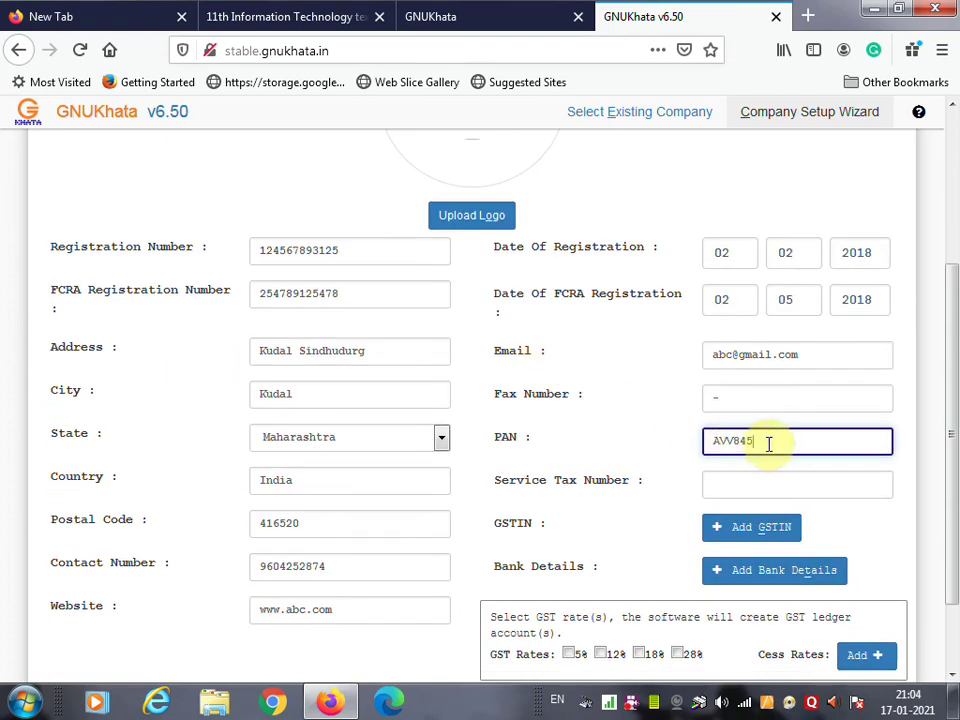
{"action": "key", "text": "BackSpace"}
{"action": "key", "text": "BackSpace"}
{"action": "key", "text": "BackSpace"}
{"action": "key", "text": "BackSpace"}
{"action": "key", "text": "BackSpace"}
{"action": "key", "text": "BackSpace"}
{"action": "scroll", "coordinate": [836, 561], "scroll_direction": "down", "scroll_amount": 1}
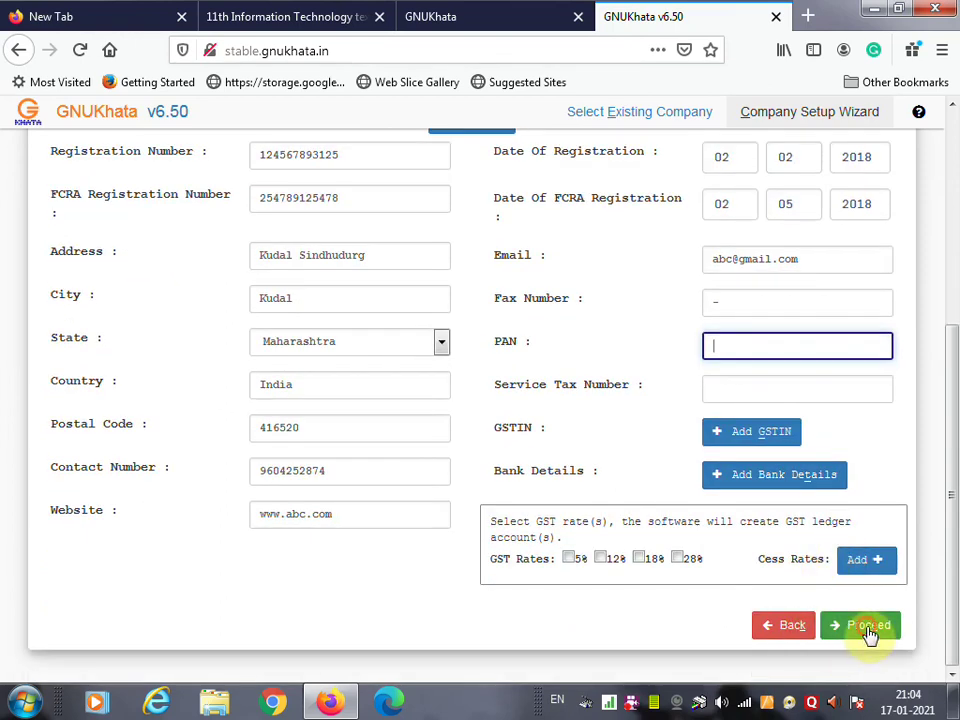
{"action": "left_click", "coordinate": [869, 636]}
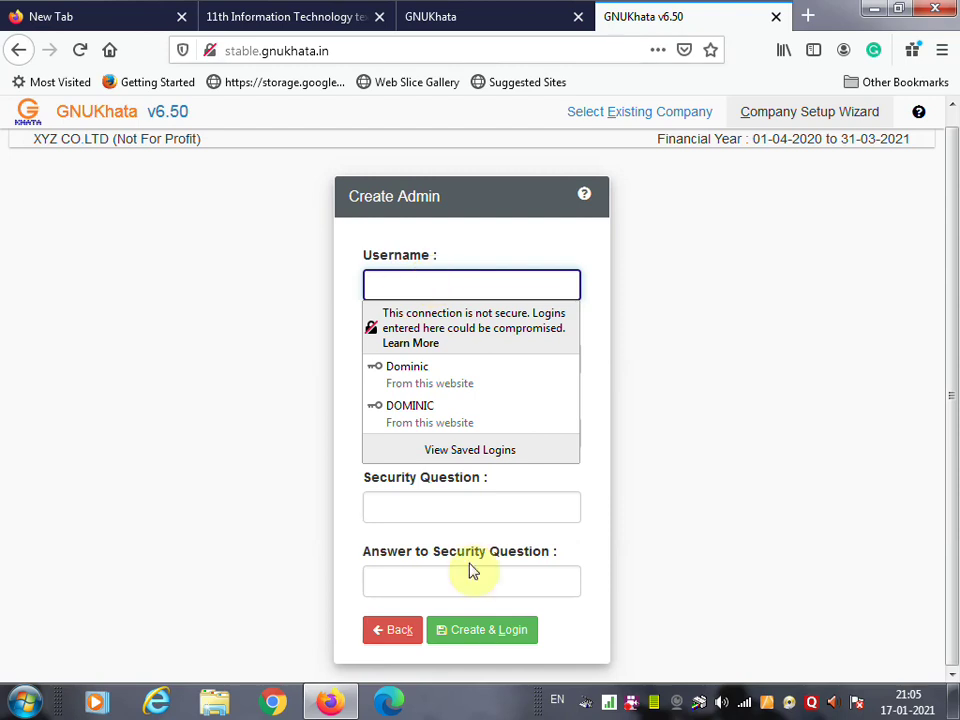
- Enter the admin username and password, then move to password confirmation
{"action": "left_click", "coordinate": [428, 287]}
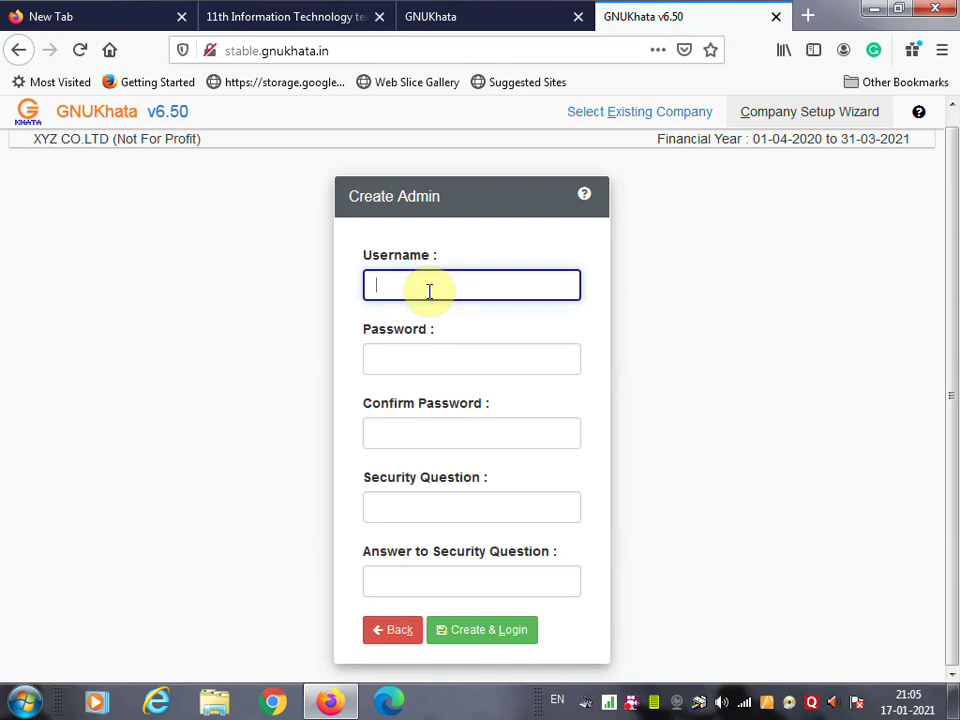
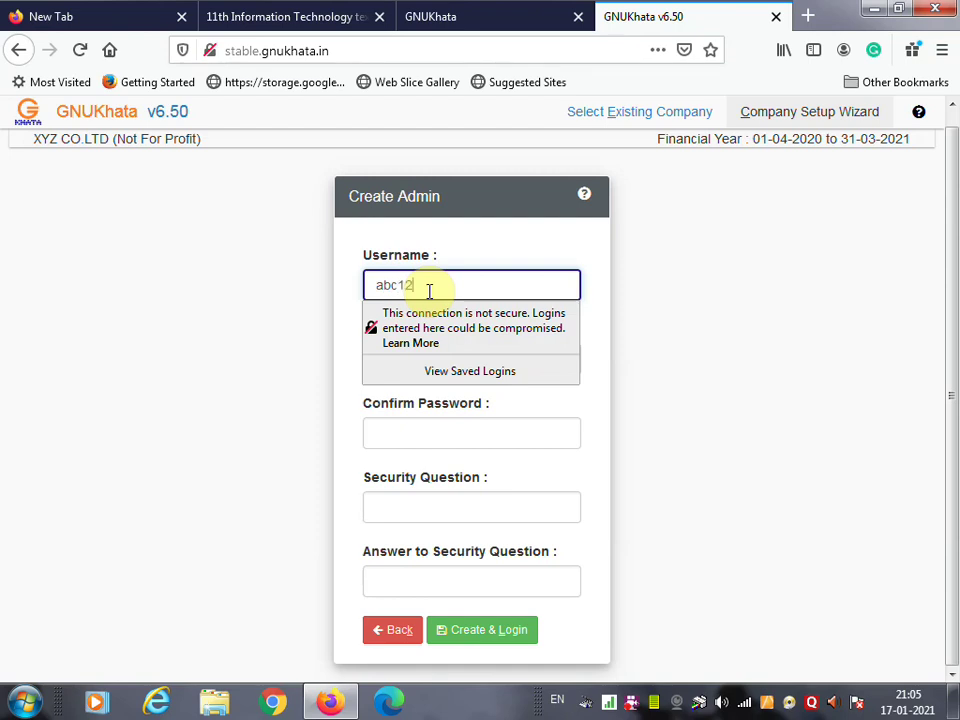
{"action": "left_click", "coordinate": [581, 394]}
{"action": "left_click", "coordinate": [407, 360]}
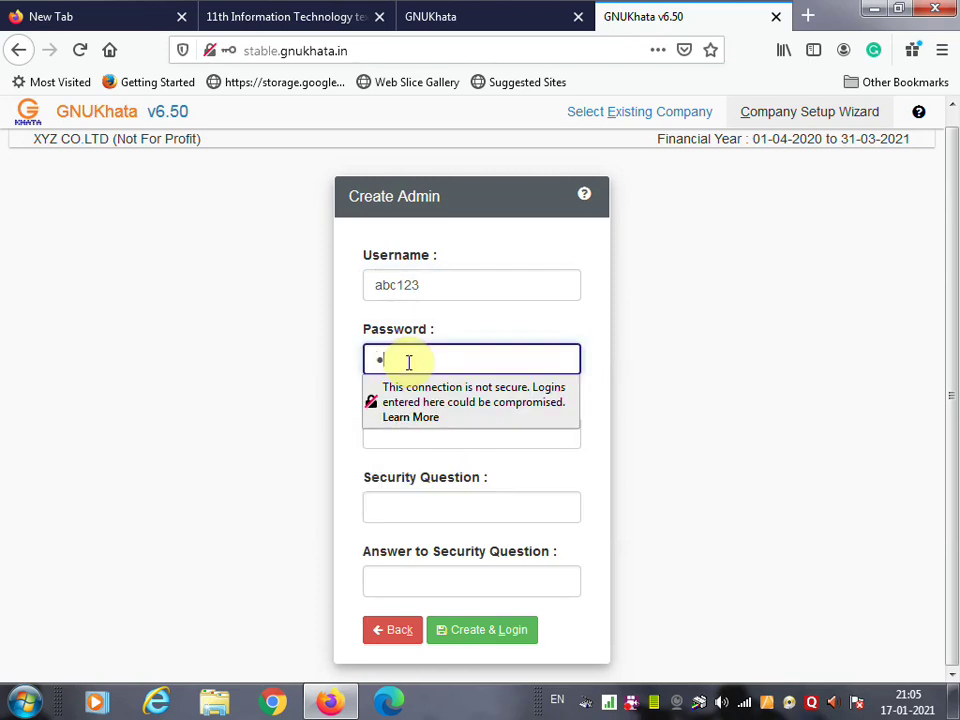
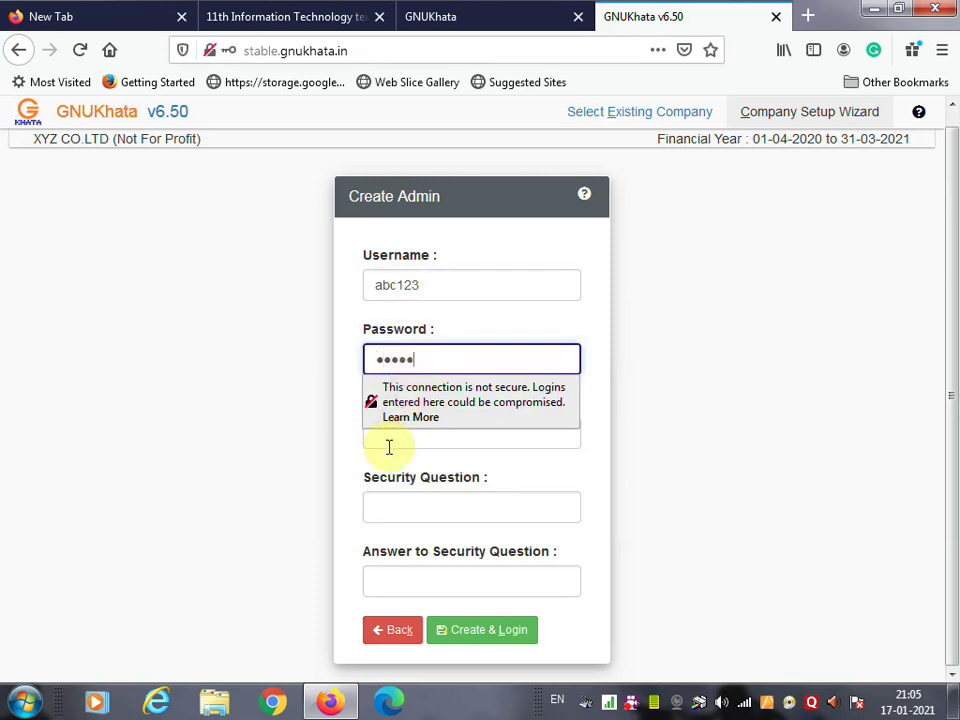
{"action": "left_click", "coordinate": [388, 437]}
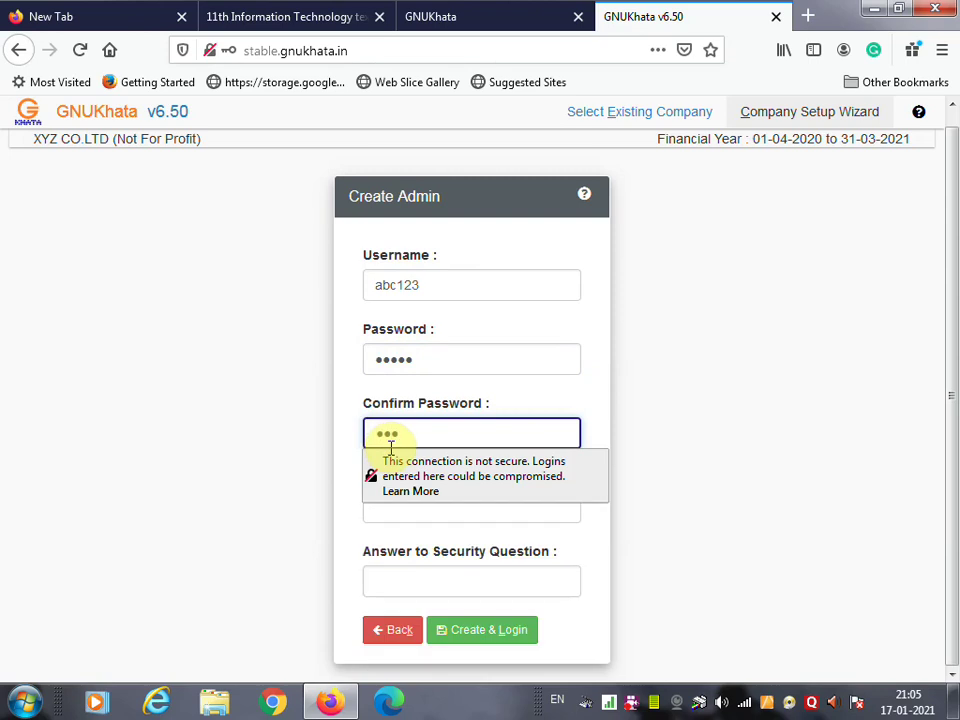
{"action": "left_click", "coordinate": [585, 400]}
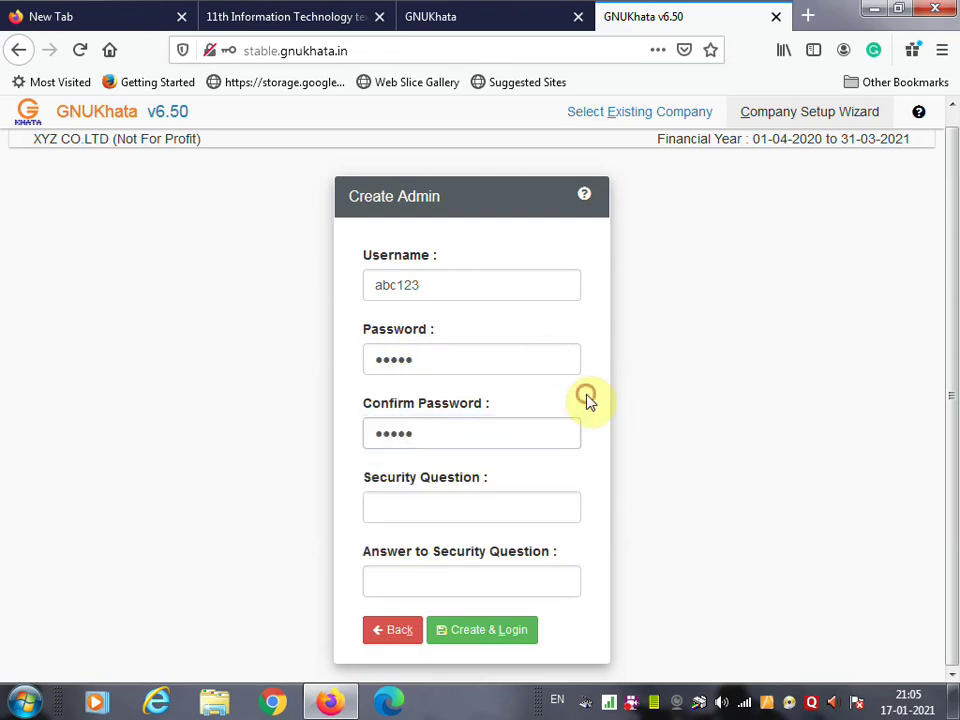
- Set security question 'what is your favorite game' with its answer, create the admin, and save the login
{"action": "left_click", "coordinate": [409, 508]}
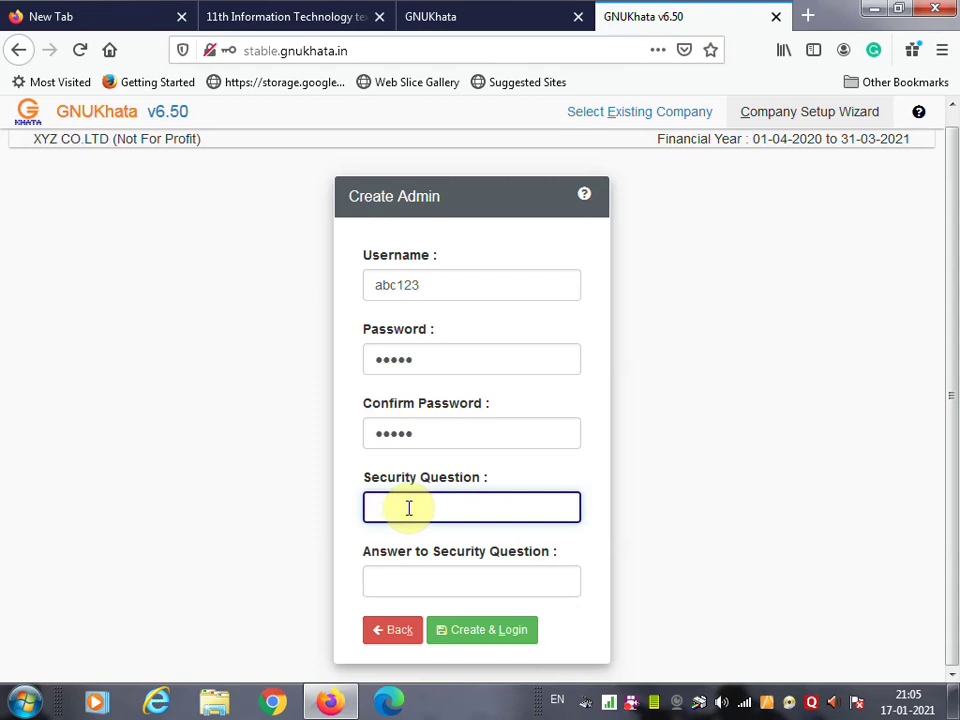
{"action": "type", "text": "what is your favo"}
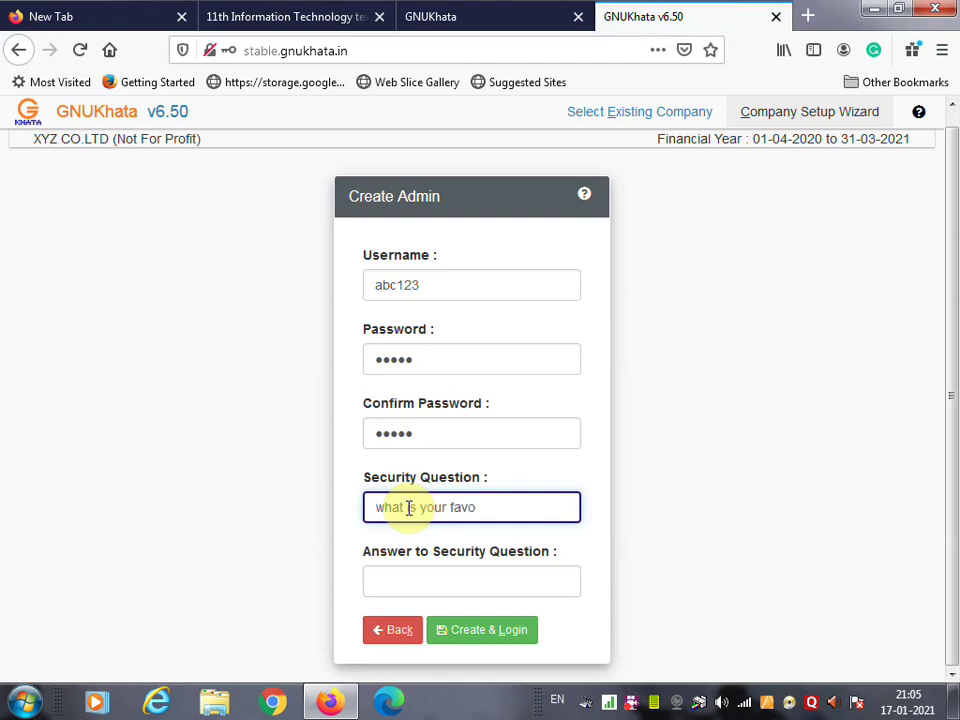
{"action": "type", "text": "rite game"}
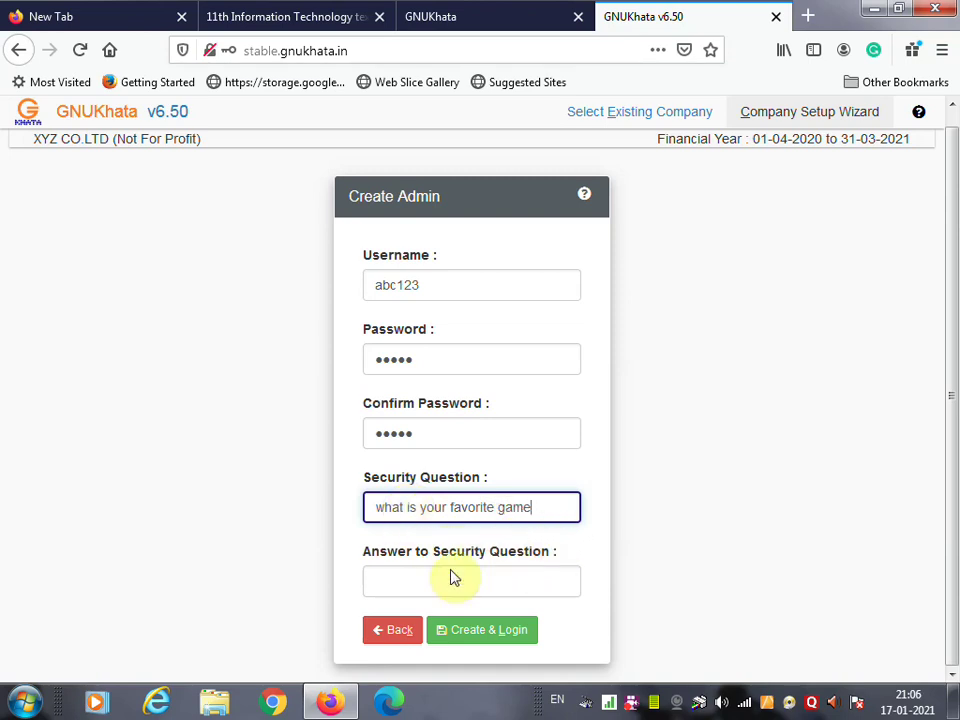
{"action": "left_click", "coordinate": [409, 583]}
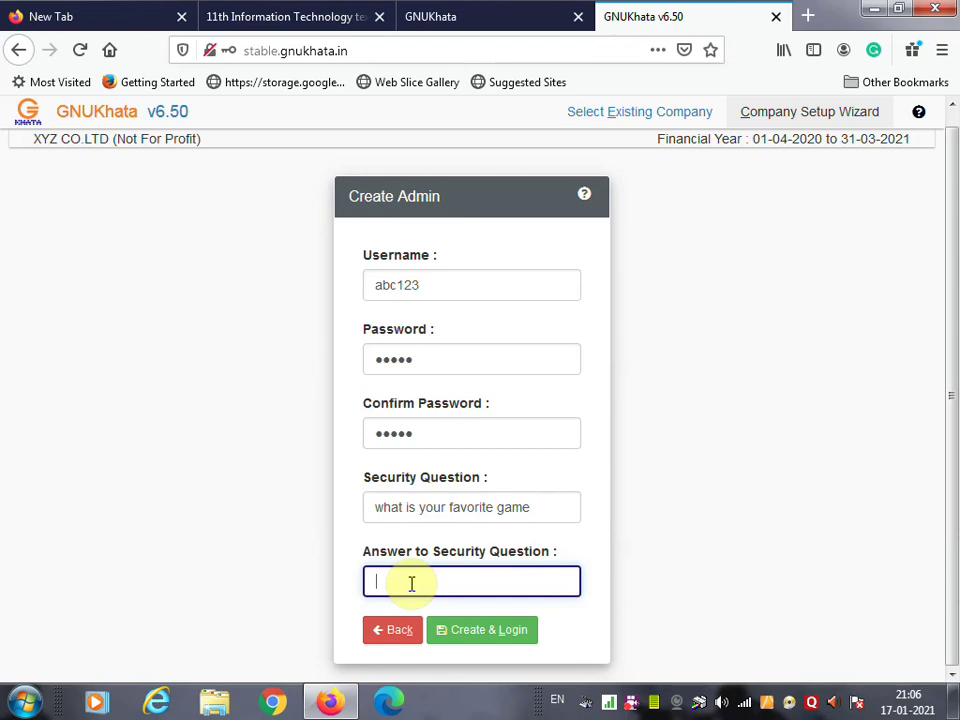
{"action": "left_click", "coordinate": [494, 638]}
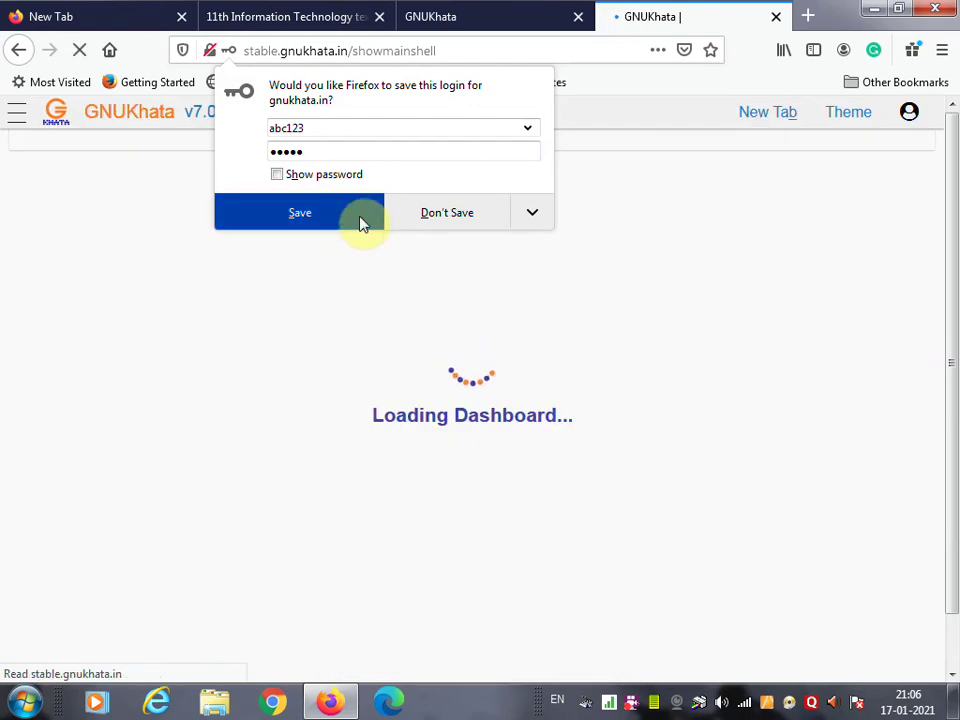
{"action": "left_click", "coordinate": [340, 228]}
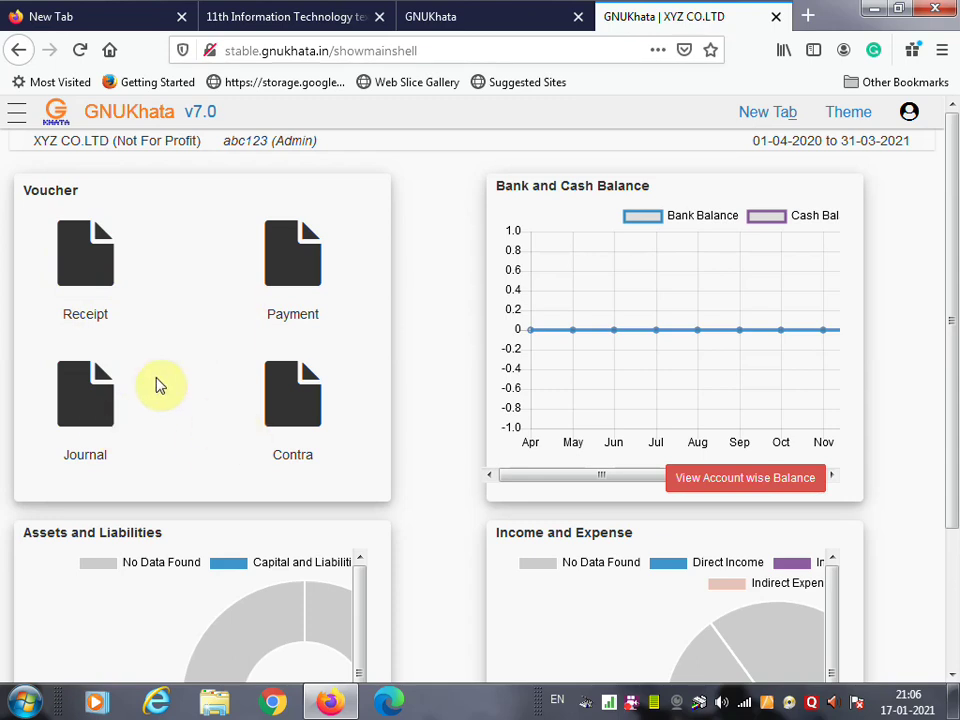
- Open the sidebar navigation menu on the XYZ CO.LTD dashboard
{"action": "left_click", "coordinate": [14, 120]}
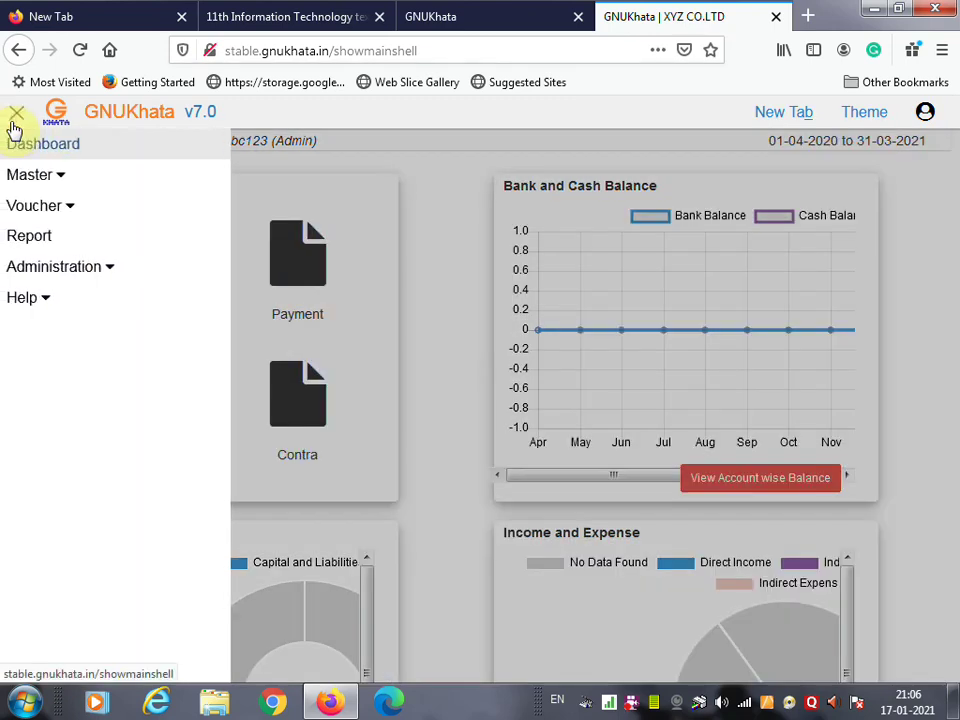
- Expand the Voucher and Master sidebar sections, then close the sidebar
{"action": "left_click", "coordinate": [44, 210]}
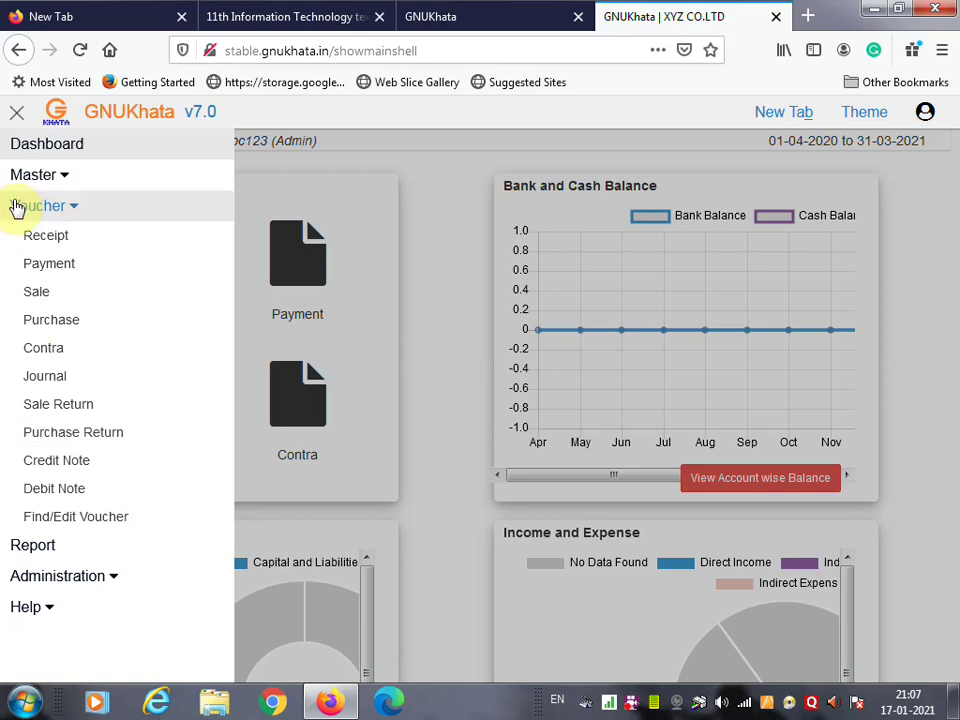
{"action": "left_click", "coordinate": [42, 175]}
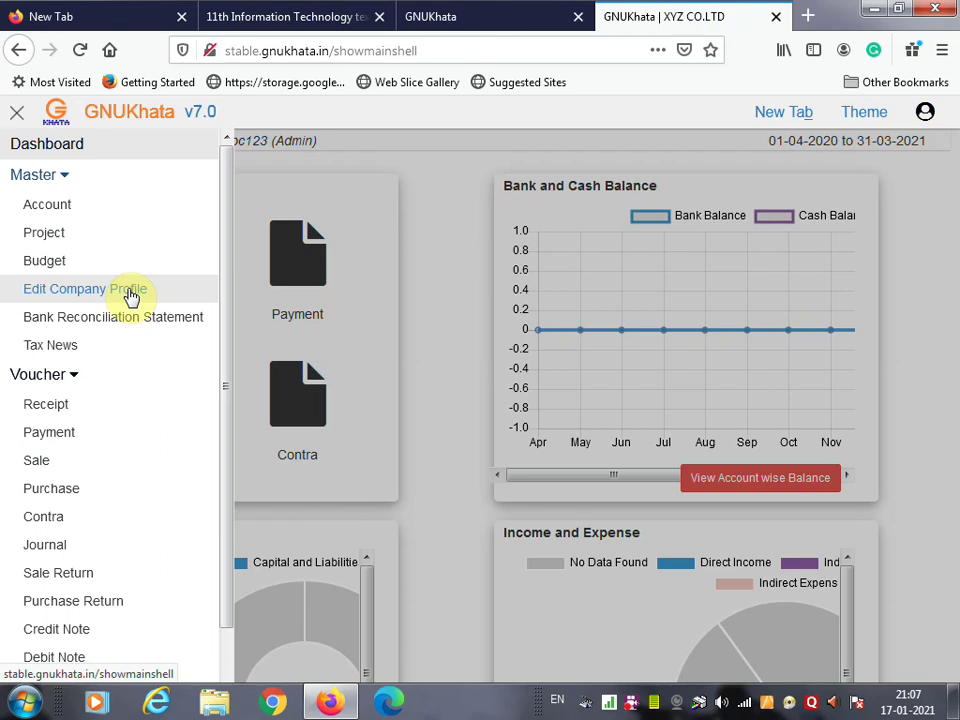
{"action": "left_click", "coordinate": [452, 152]}
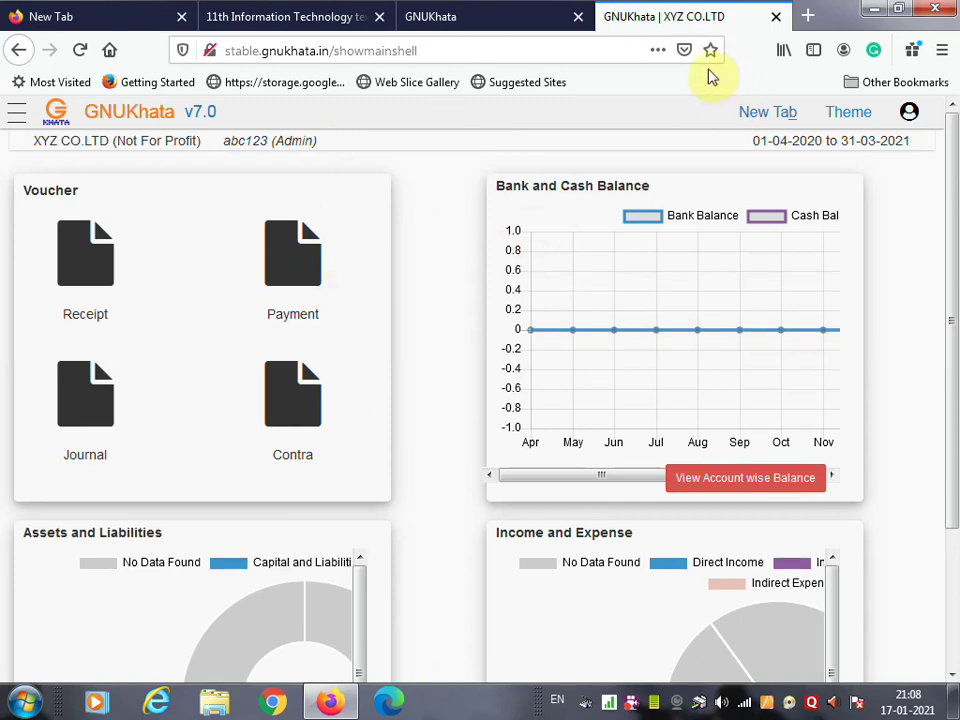
- Close the dashboard, search 'xyz' and pick XYZ CO.LTD (Not For Profit) to reach sign-in
{"action": "left_click", "coordinate": [779, 17]}
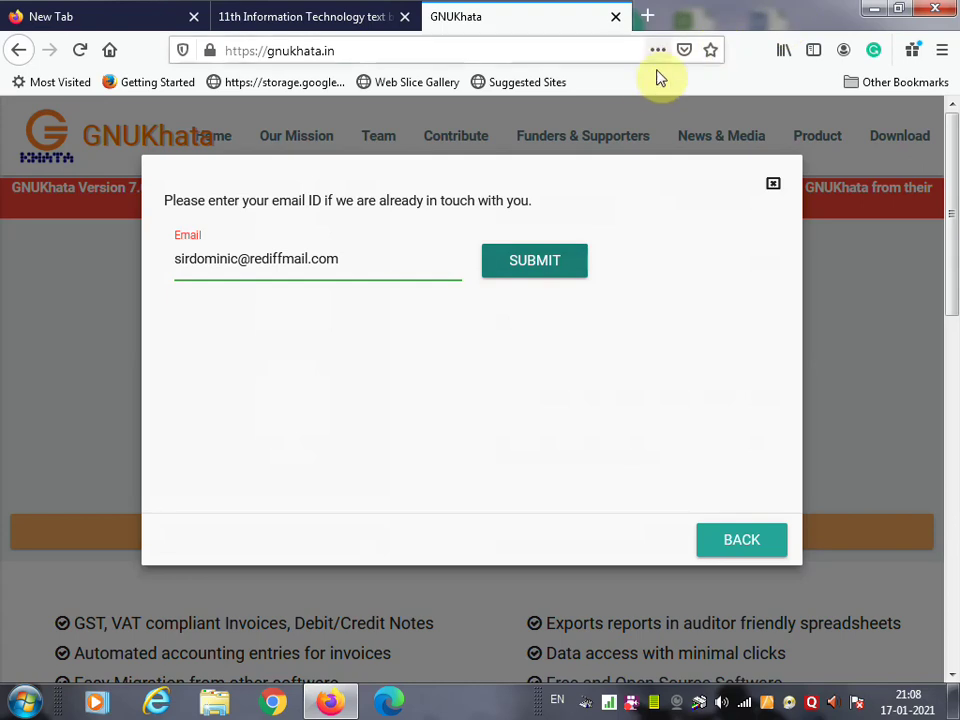
{"action": "left_click", "coordinate": [527, 268]}
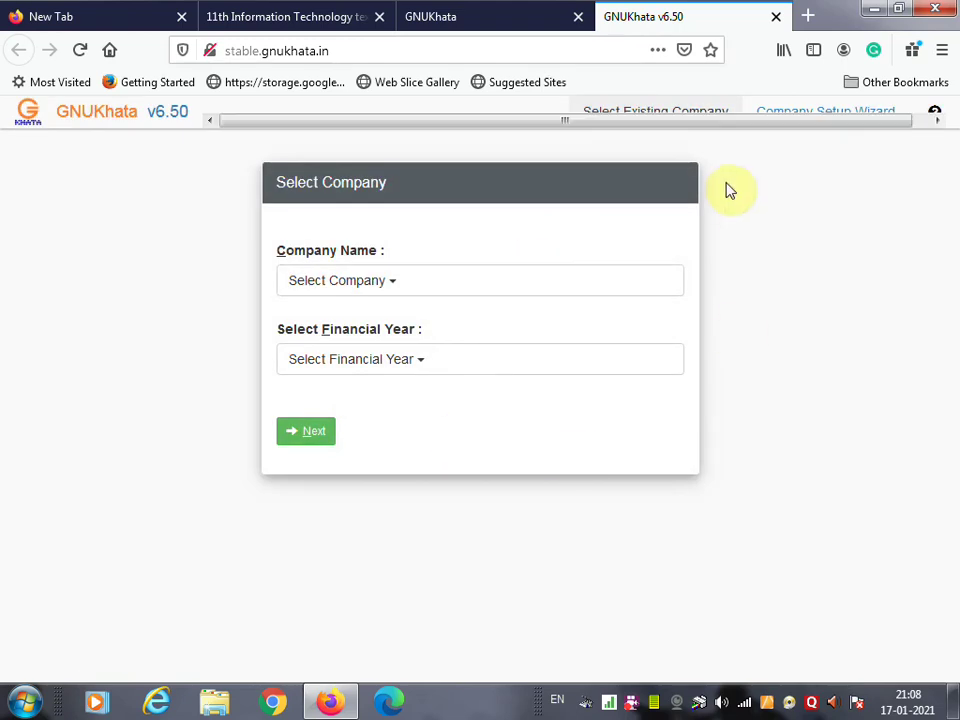
{"action": "left_click", "coordinate": [390, 283]}
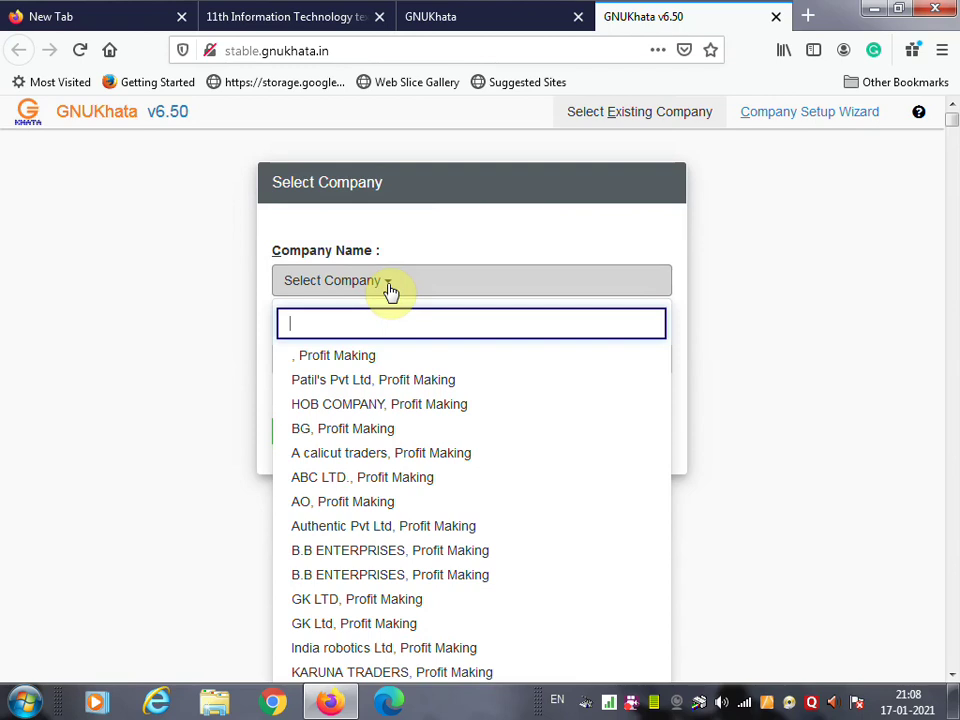
{"action": "type", "text": "xyz"}
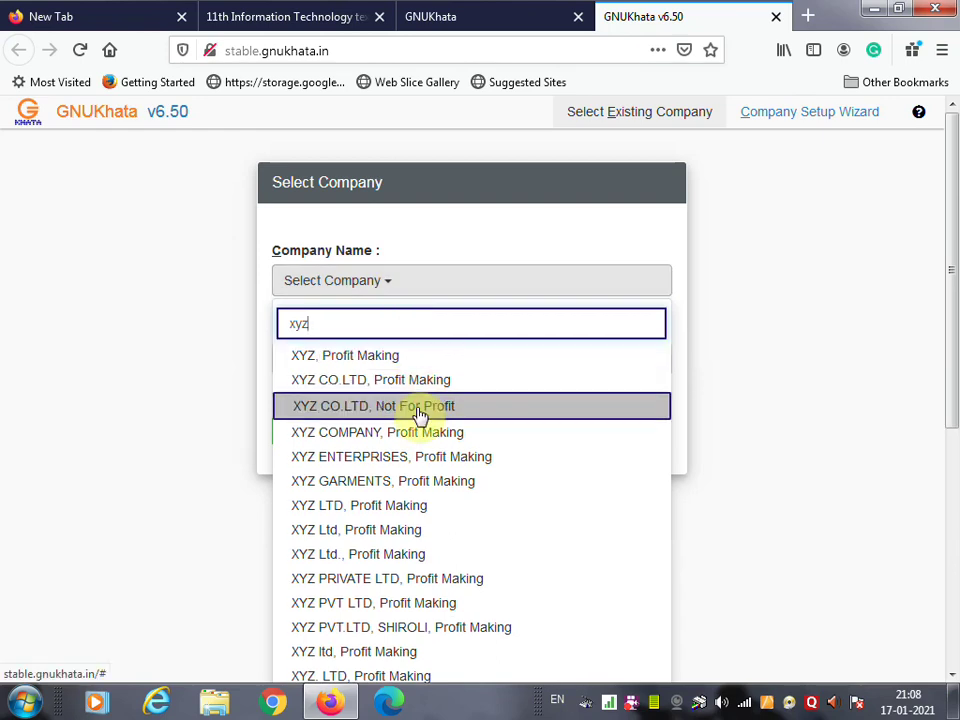
{"action": "left_click", "coordinate": [420, 410]}
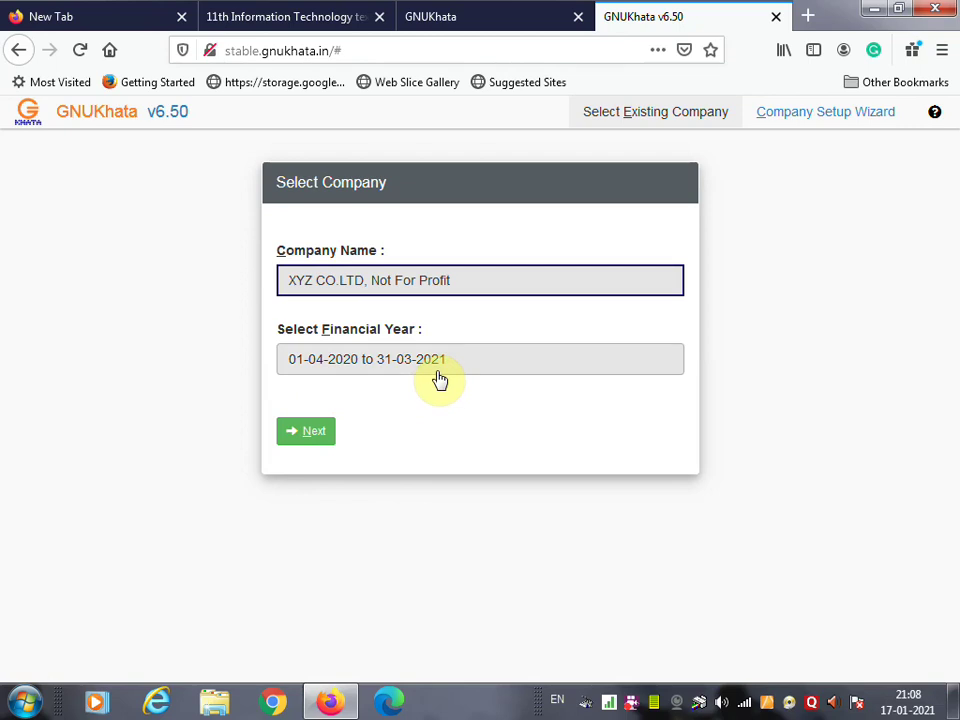
{"action": "left_click", "coordinate": [310, 436]}
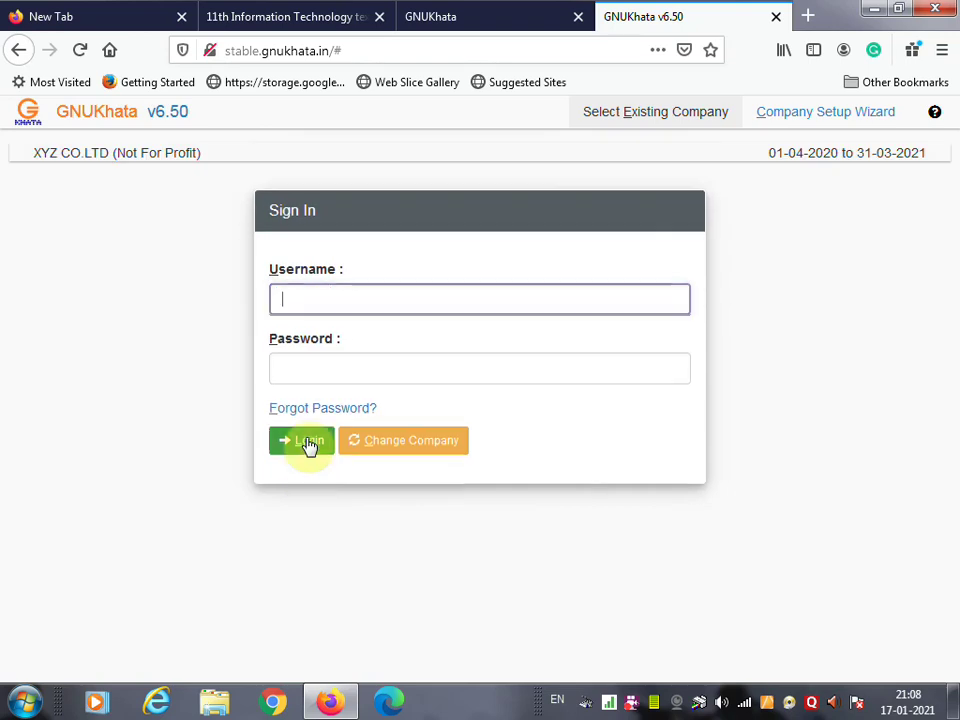
- Log in to XYZ CO.LTD with the admin username and password
{"action": "left_click", "coordinate": [328, 299]}
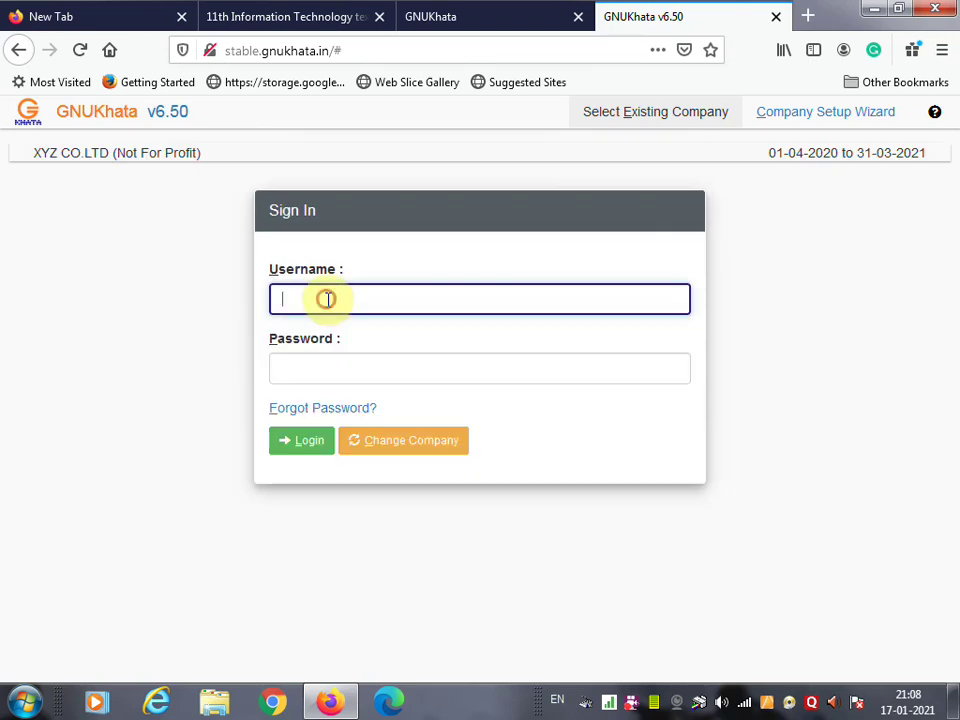
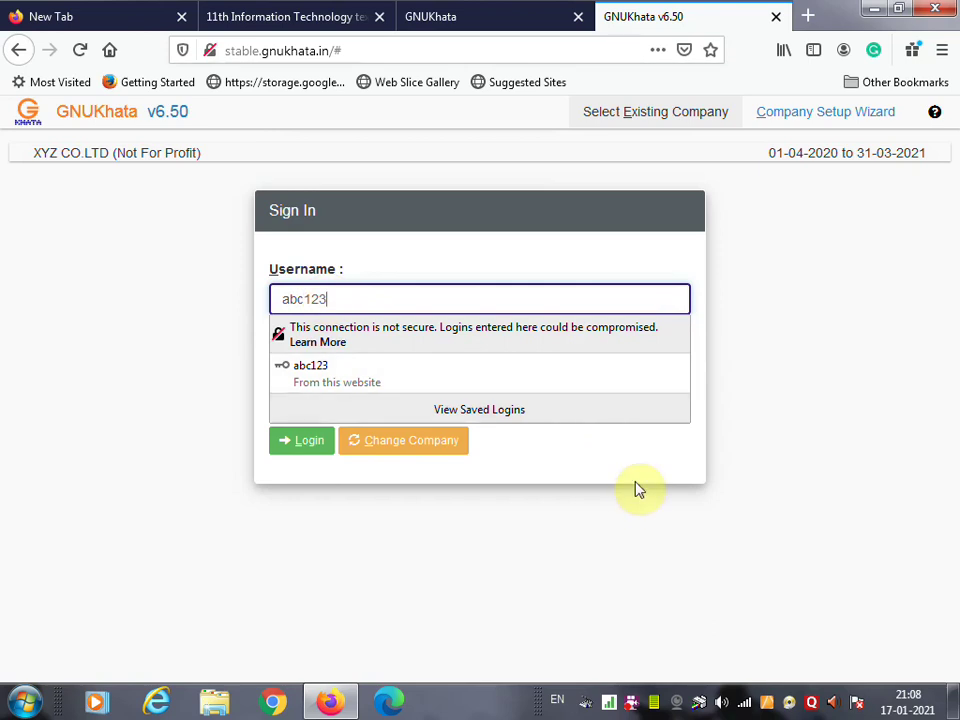
{"action": "left_click", "coordinate": [627, 478]}
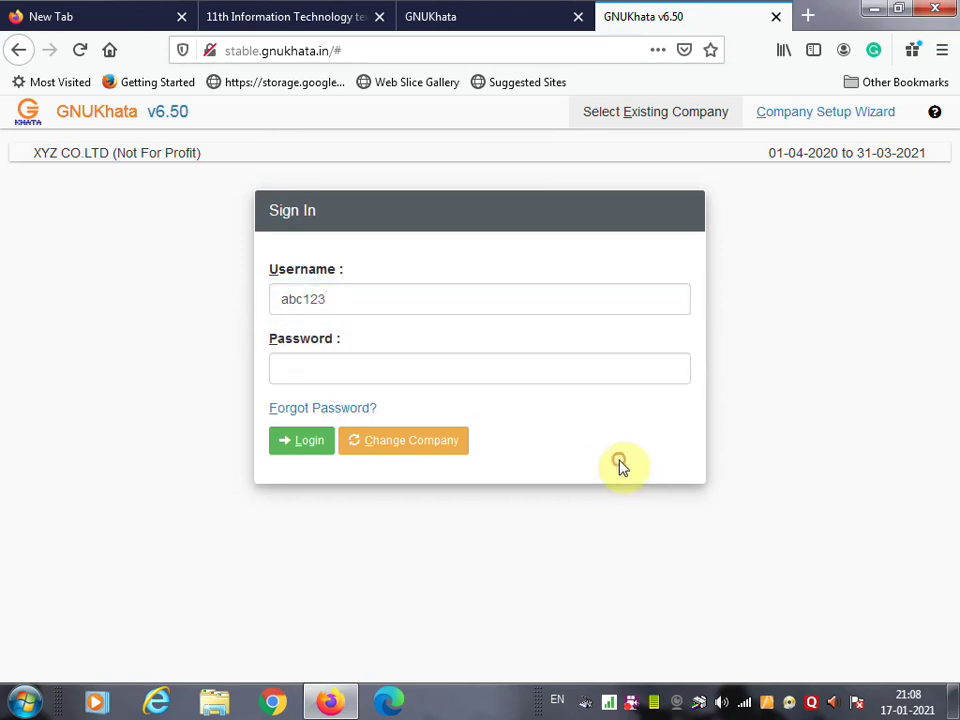
{"action": "left_click", "coordinate": [289, 364]}
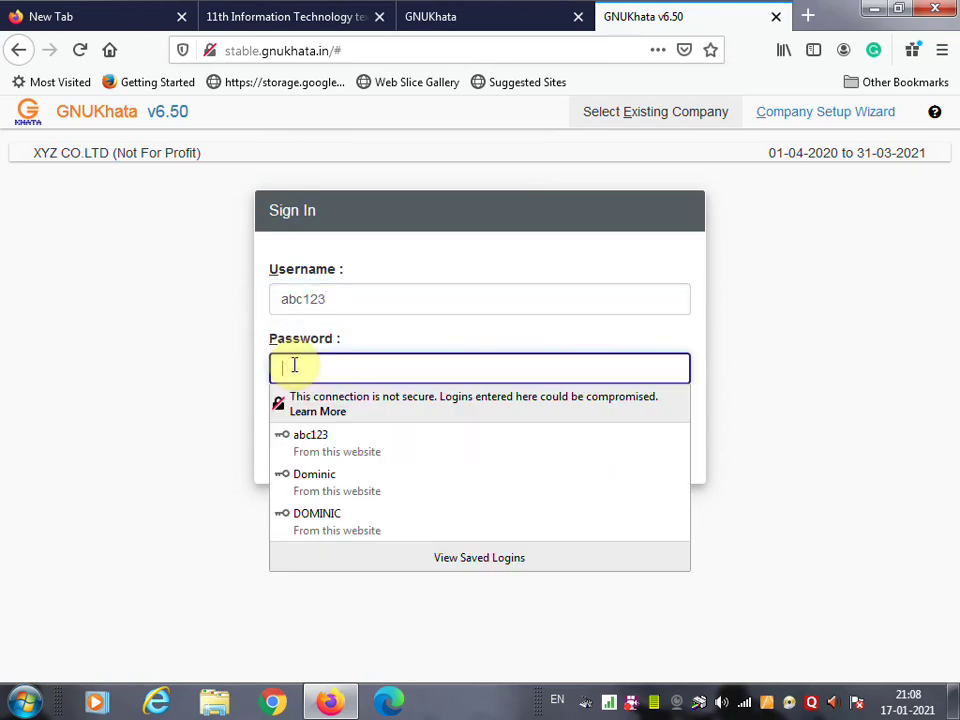
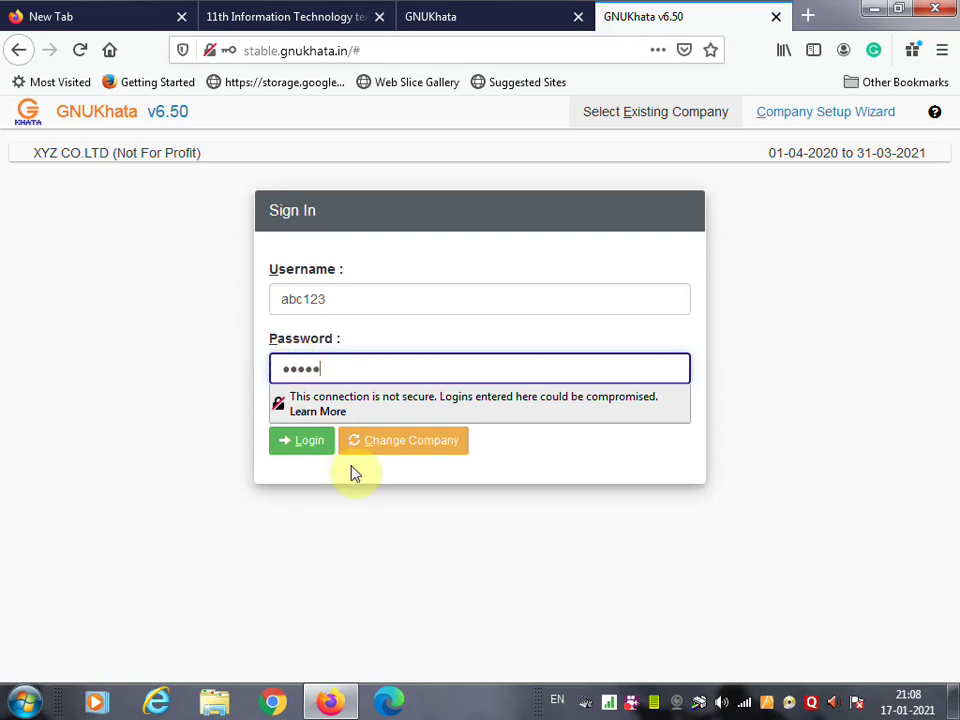
{"action": "left_click", "coordinate": [309, 442]}
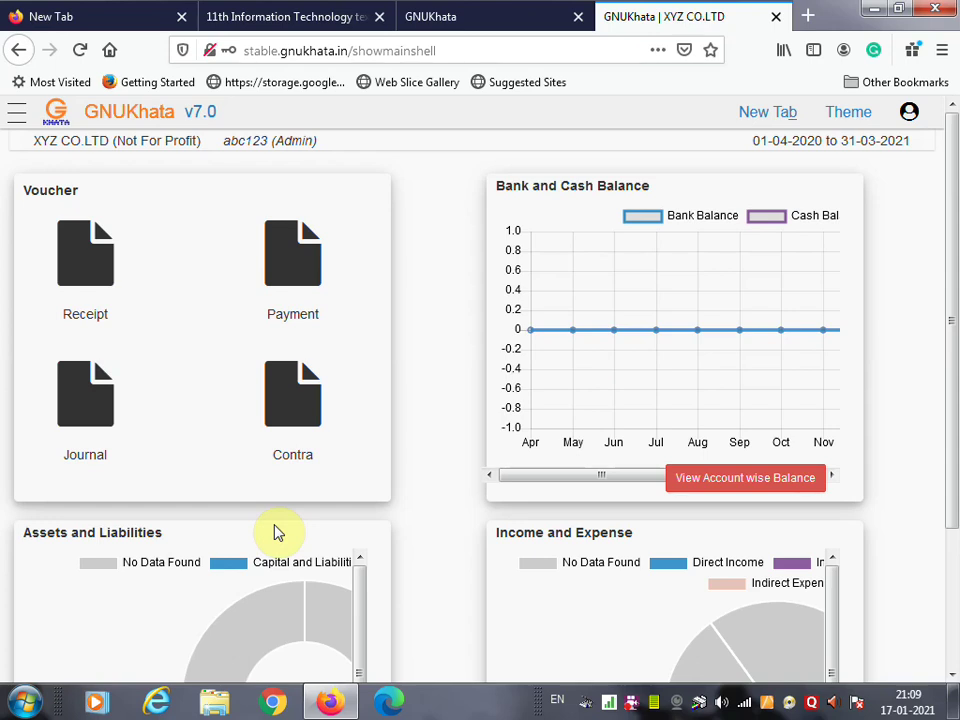
- Submit the e-mail form on the GNUKhata website tab, then choose Select Existing Company
{"action": "left_click", "coordinate": [455, 20]}
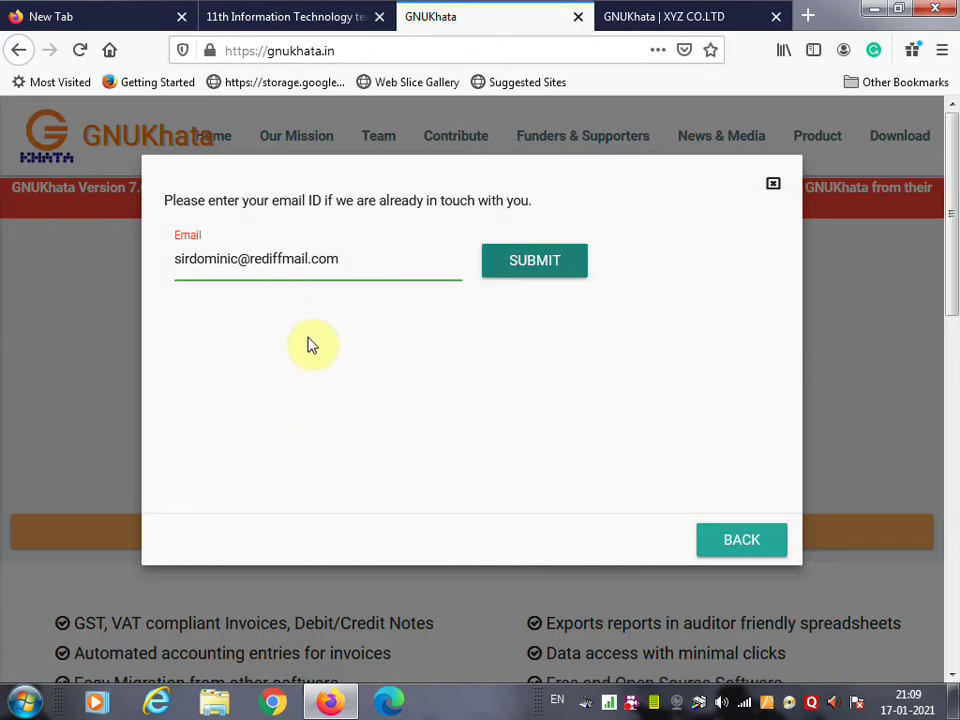
{"action": "left_click", "coordinate": [556, 270]}
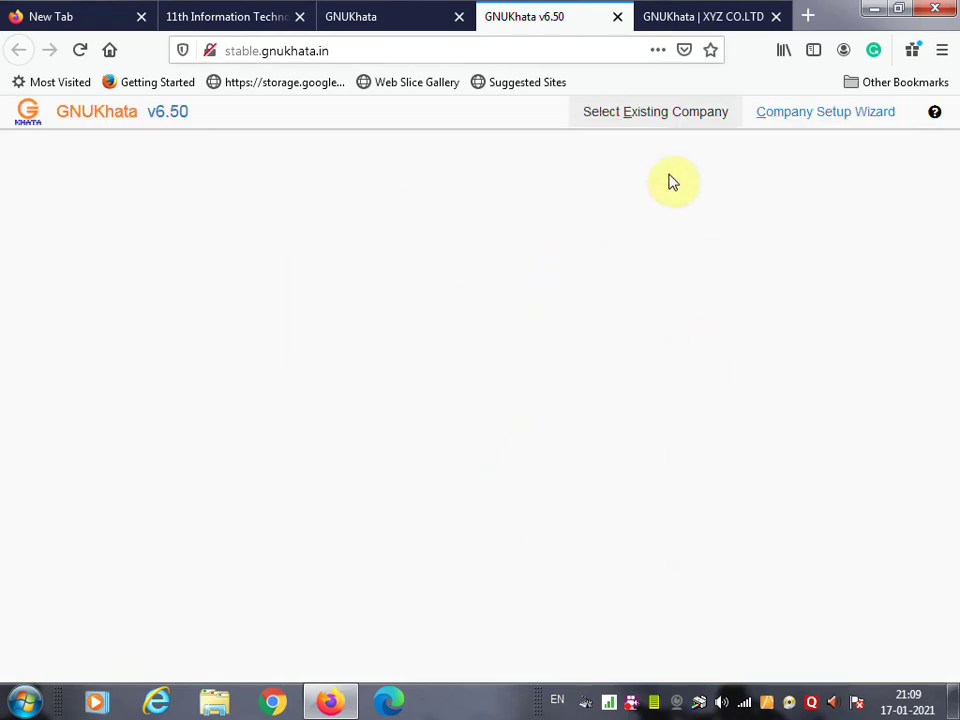
{"action": "left_click", "coordinate": [634, 118]}
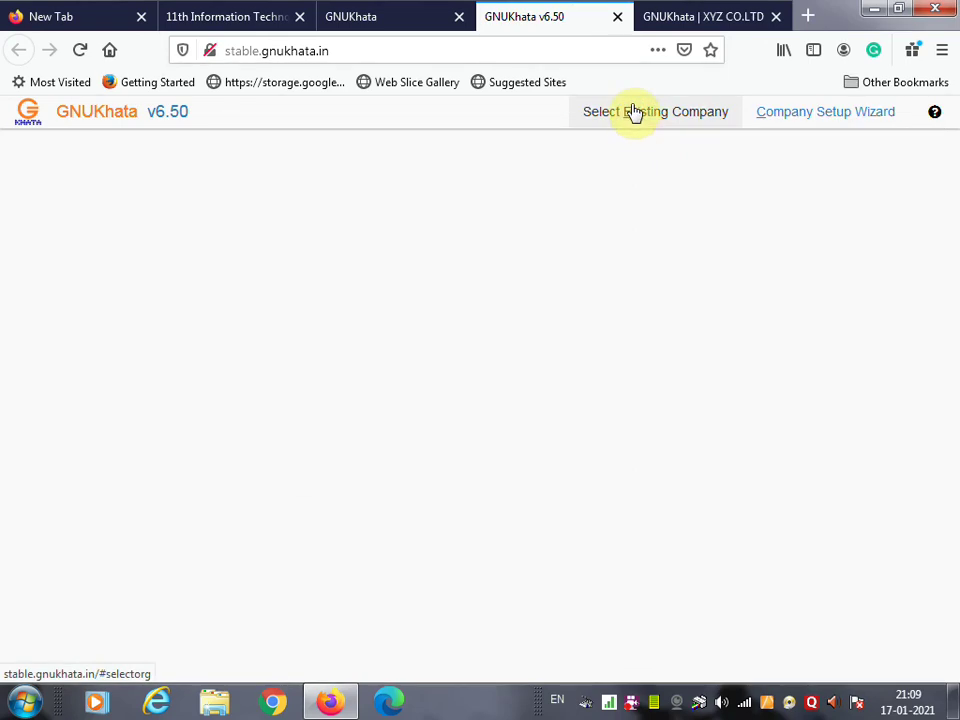
- Search 'xyz' in the company list, choose XYZ CO.LTD (Not For Profit), and continue to sign-in
{"action": "left_click", "coordinate": [368, 290]}
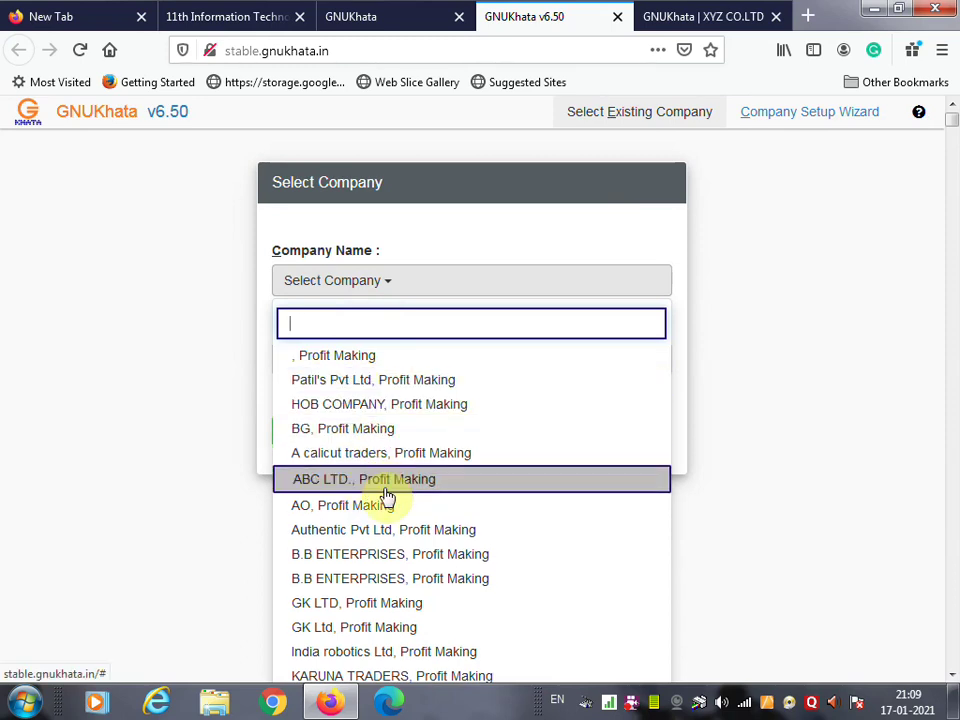
{"action": "scroll", "coordinate": [387, 497], "scroll_direction": "down", "scroll_amount": 2}
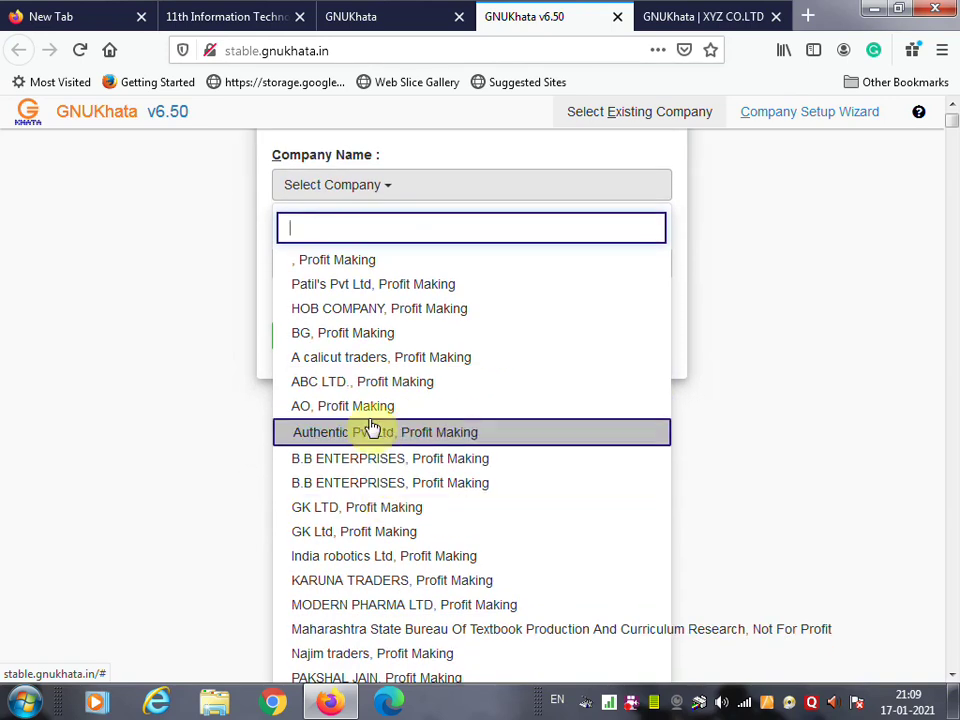
{"action": "left_click", "coordinate": [321, 220]}
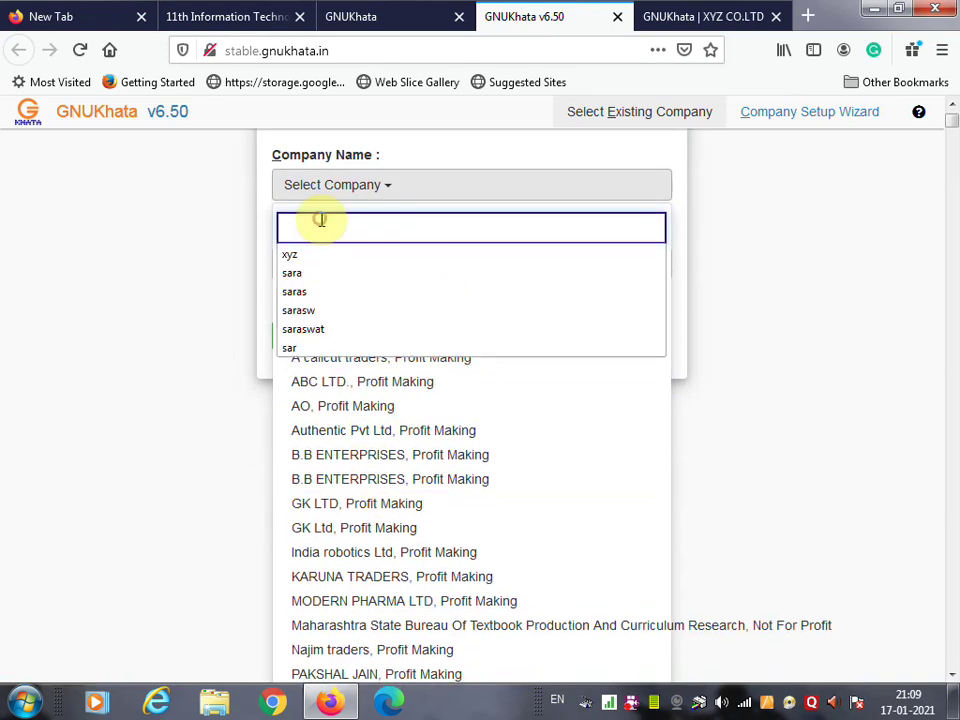
{"action": "type", "text": "x"}
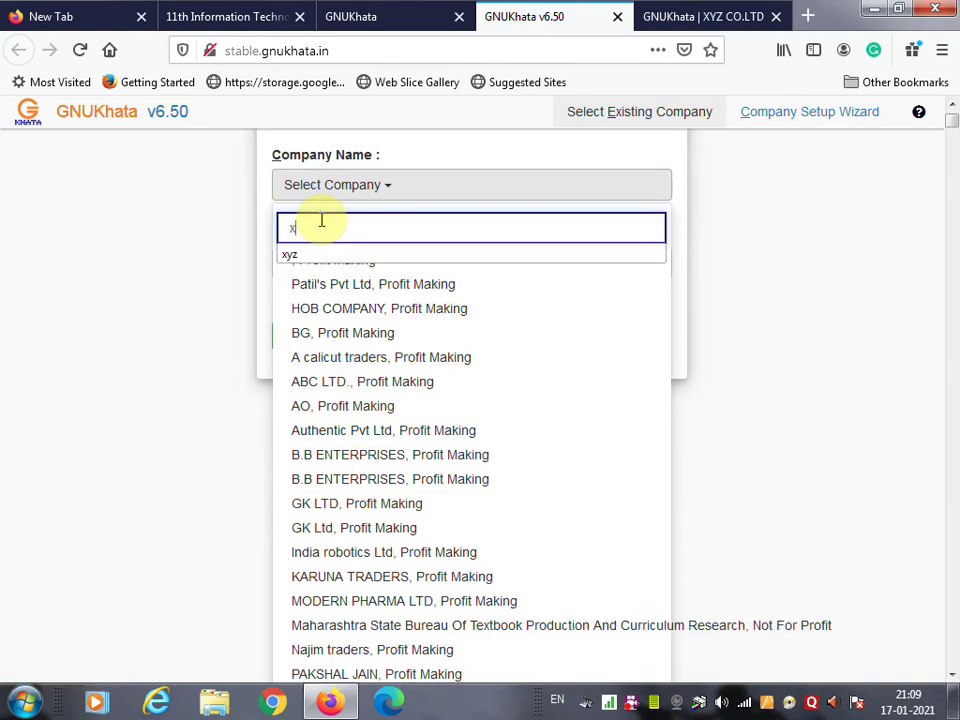
{"action": "type", "text": "yz"}
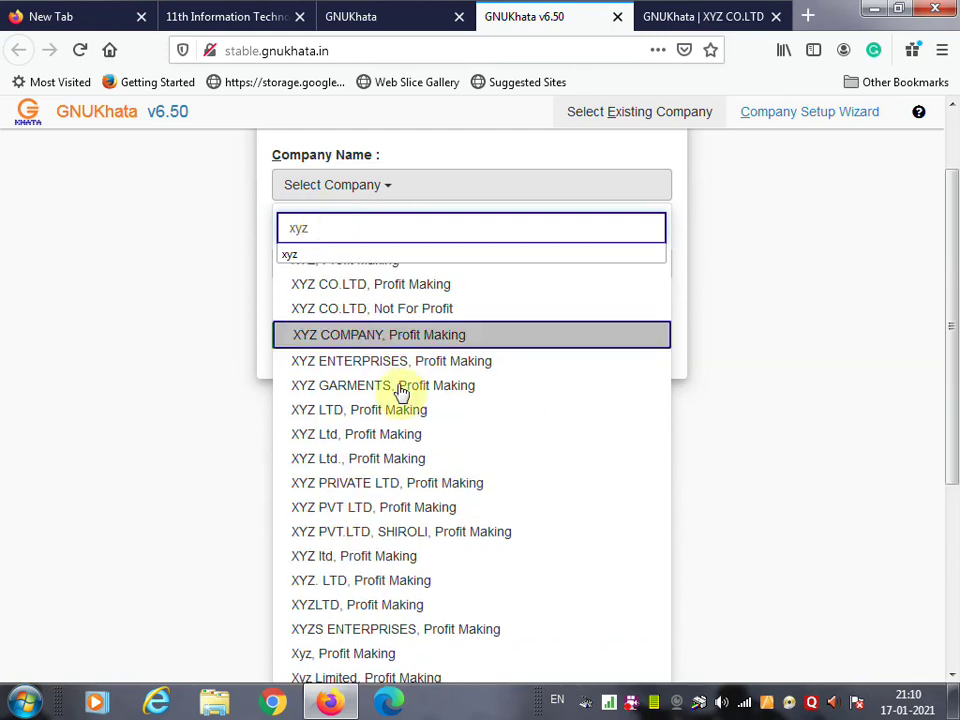
{"action": "left_click", "coordinate": [421, 313]}
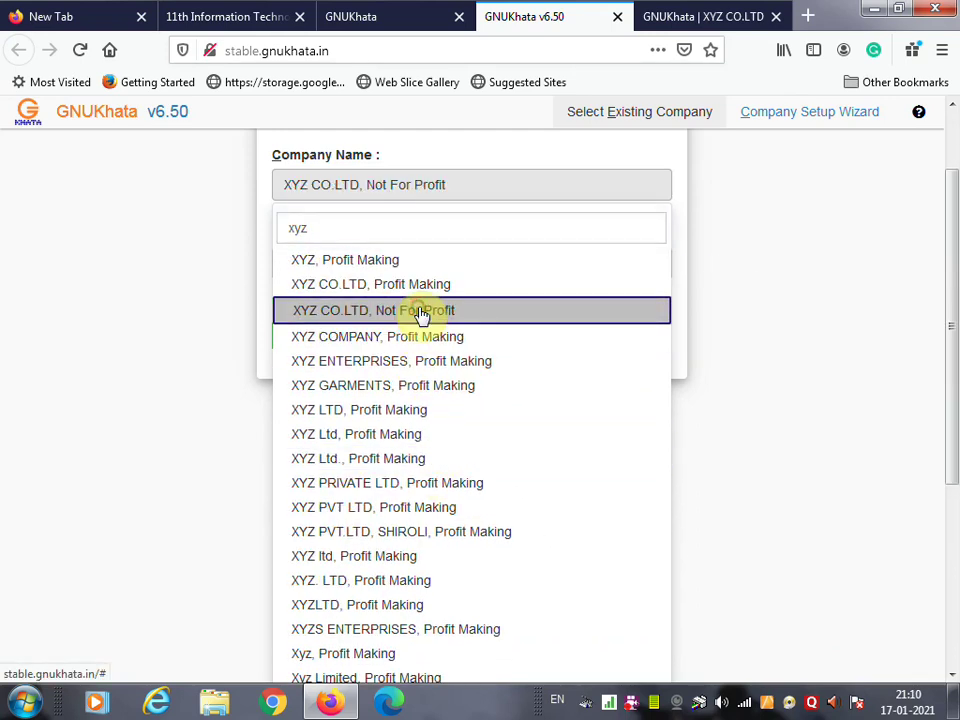
{"action": "left_click", "coordinate": [531, 189]}
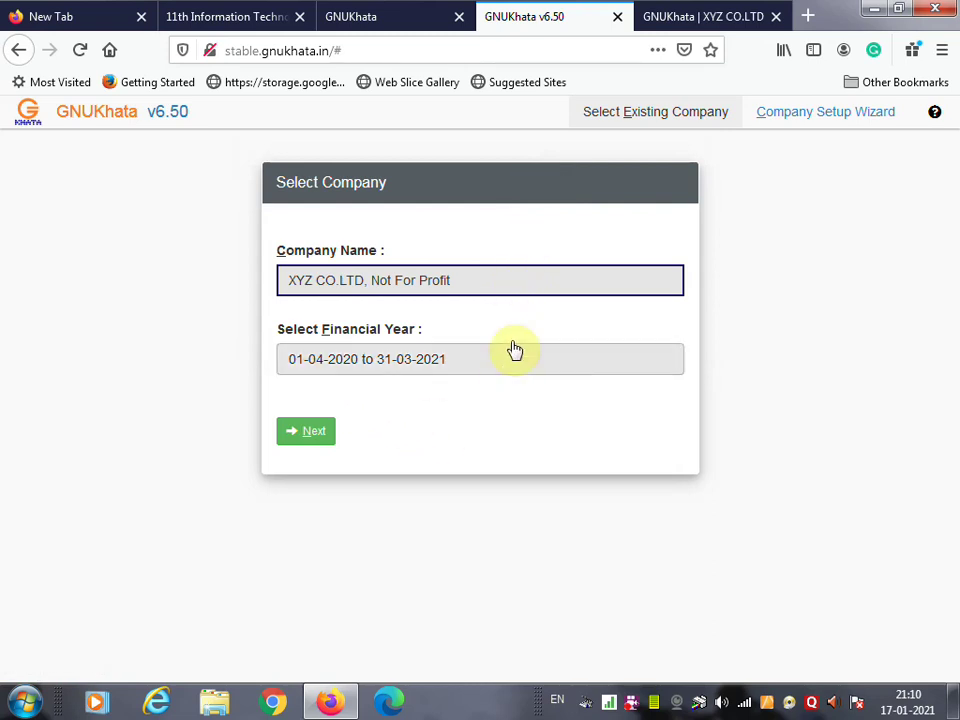
{"action": "left_click", "coordinate": [306, 438]}
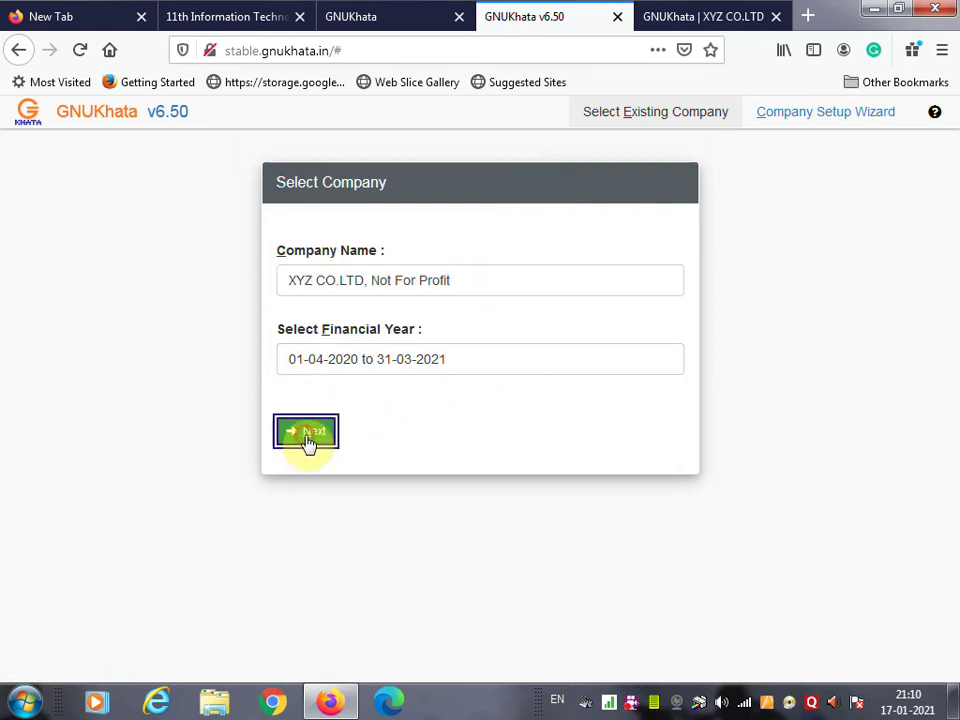
- Sign in with the admin username and password
{"action": "left_click", "coordinate": [364, 248]}
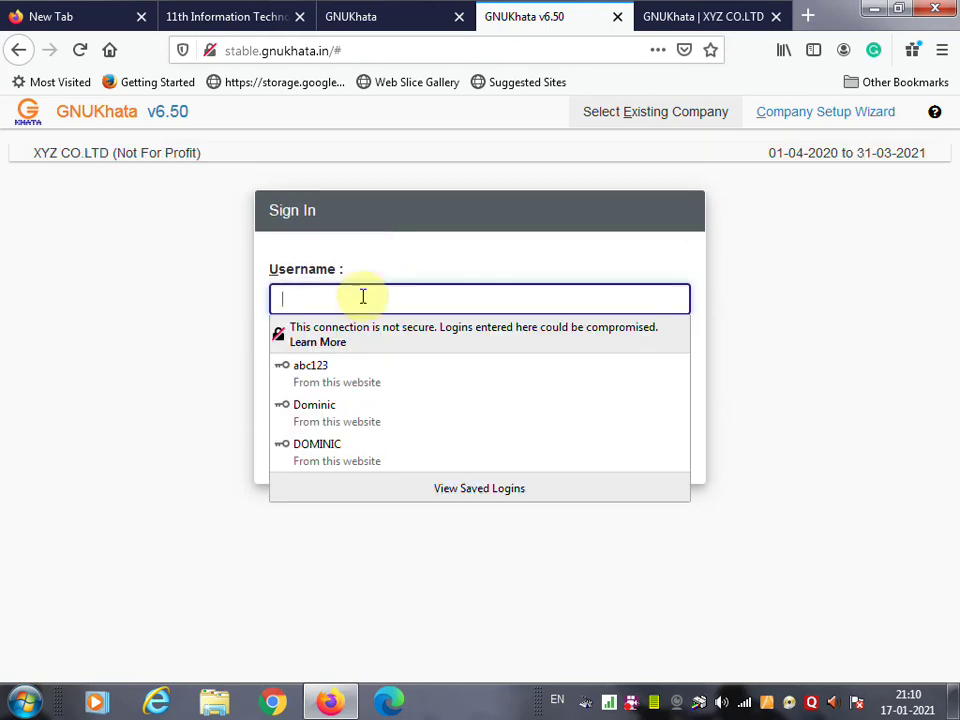
{"action": "left_click", "coordinate": [363, 296]}
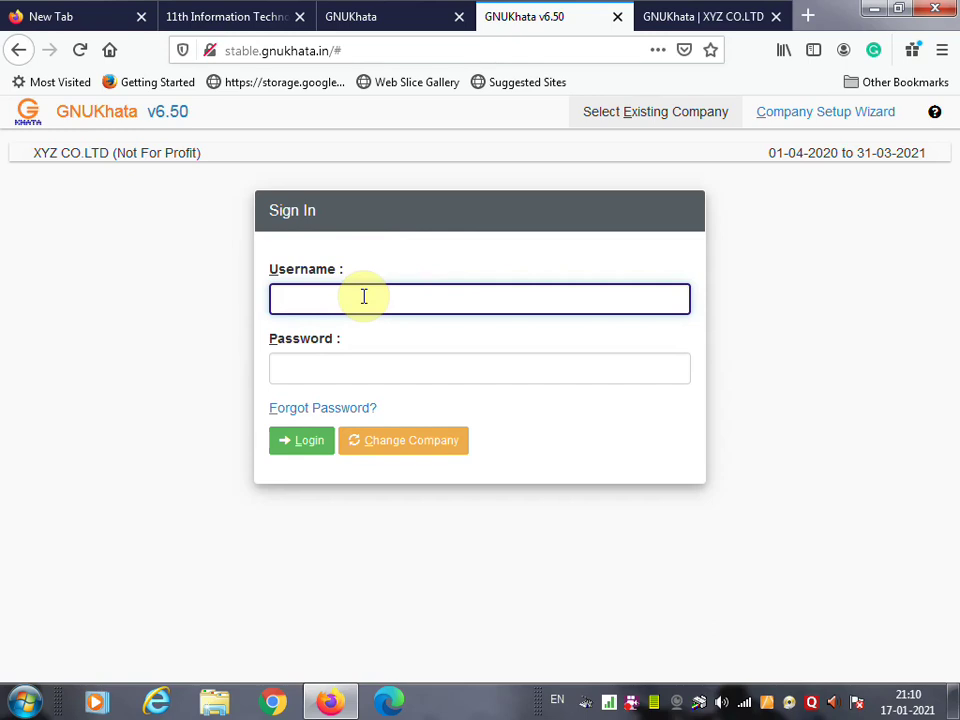
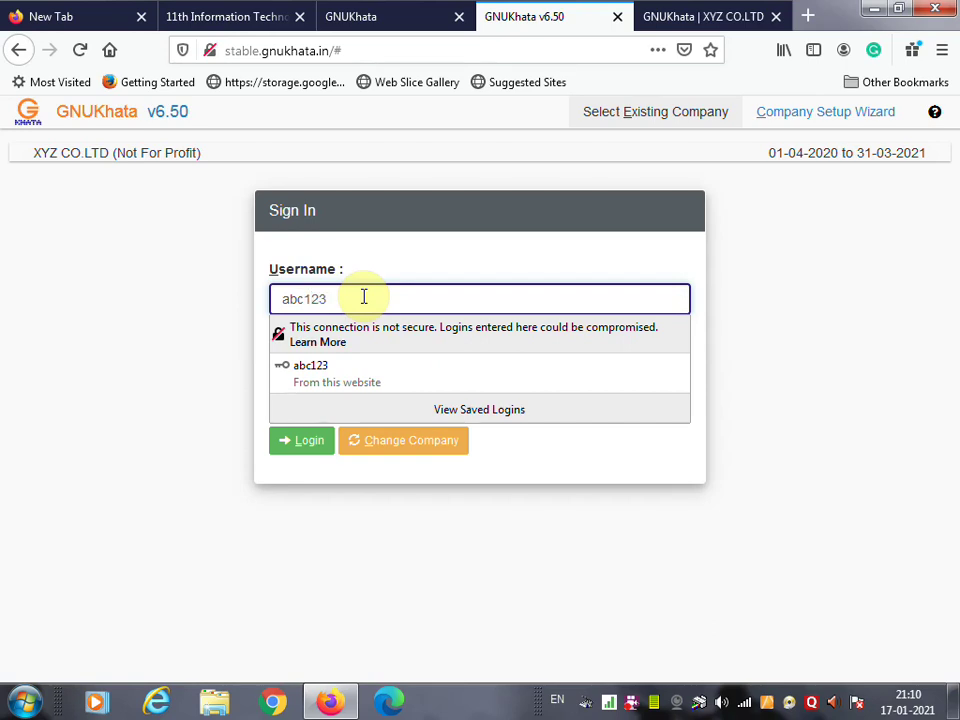
{"action": "left_click", "coordinate": [617, 257]}
{"action": "left_click", "coordinate": [362, 365]}
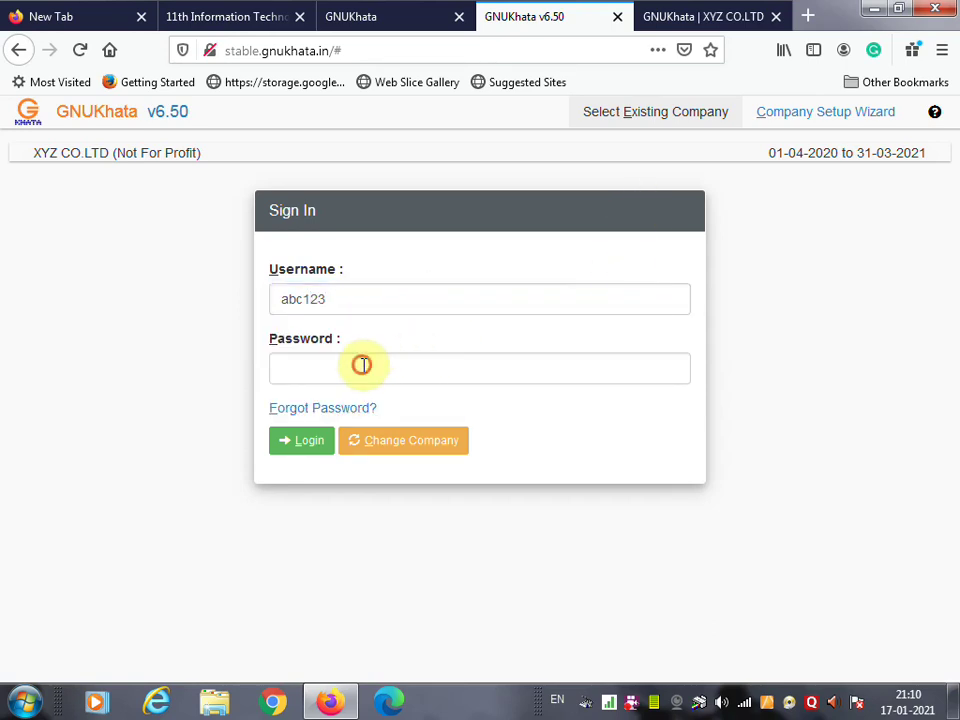
{"action": "type", "text": "a"}
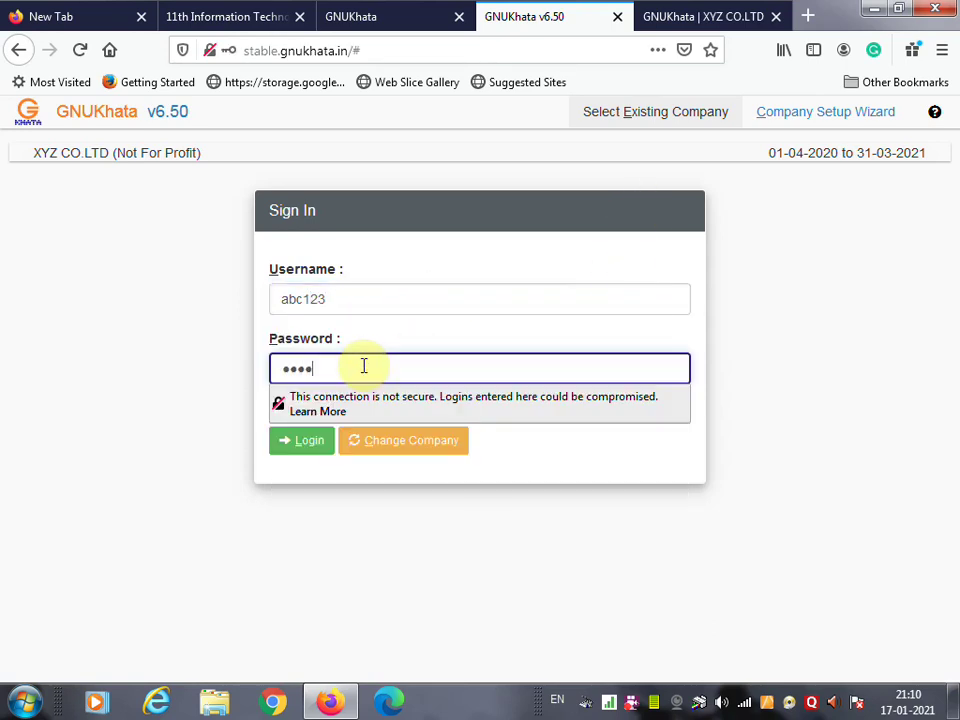
{"action": "left_click", "coordinate": [306, 450]}
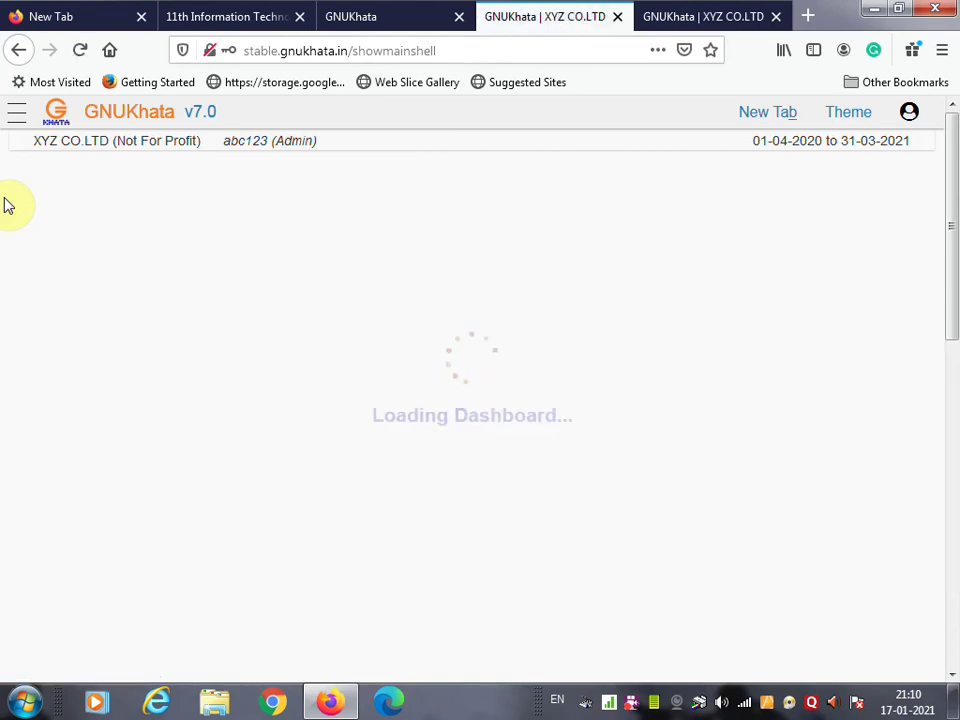
- Start Delete Company for XYZ CO.LTD from Administration, then close its GNUKhata tab
{"action": "left_click", "coordinate": [16, 114]}
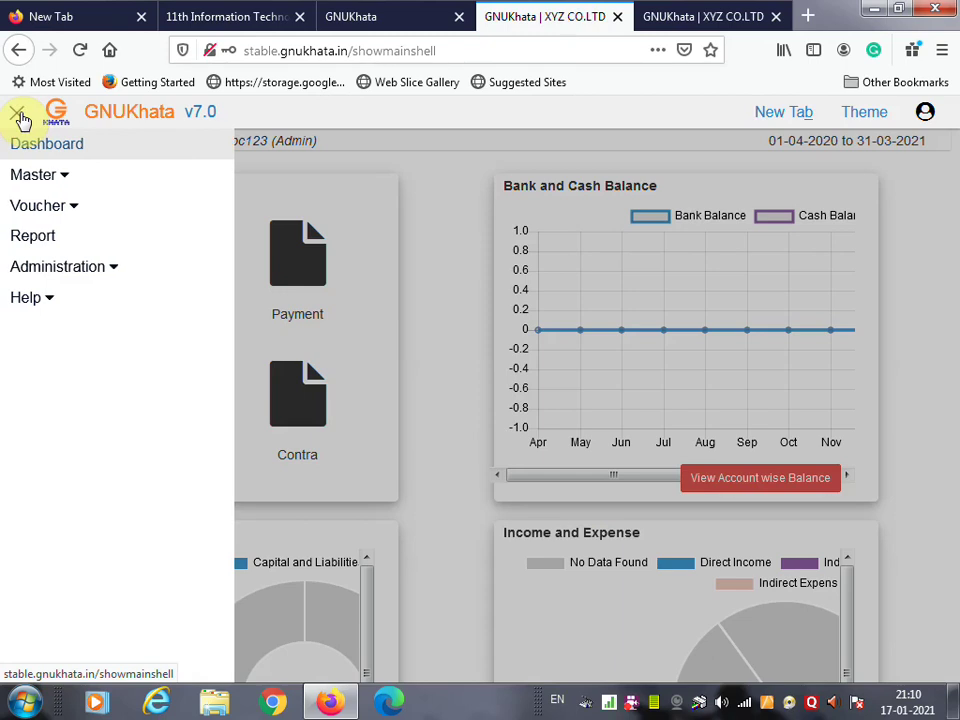
{"action": "left_click", "coordinate": [90, 274]}
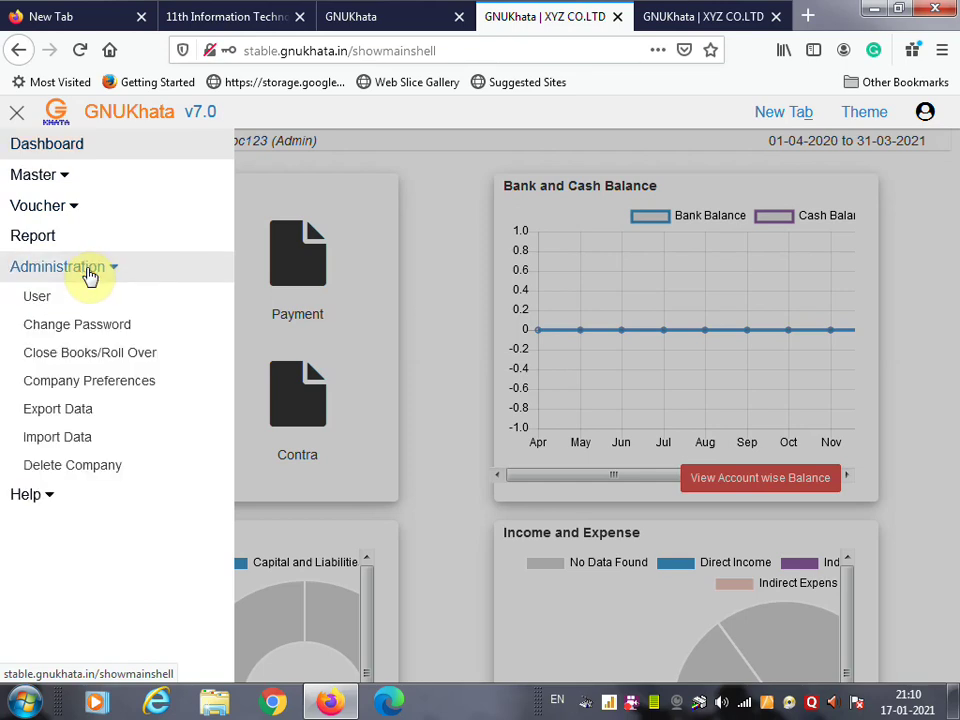
{"action": "left_click", "coordinate": [81, 472]}
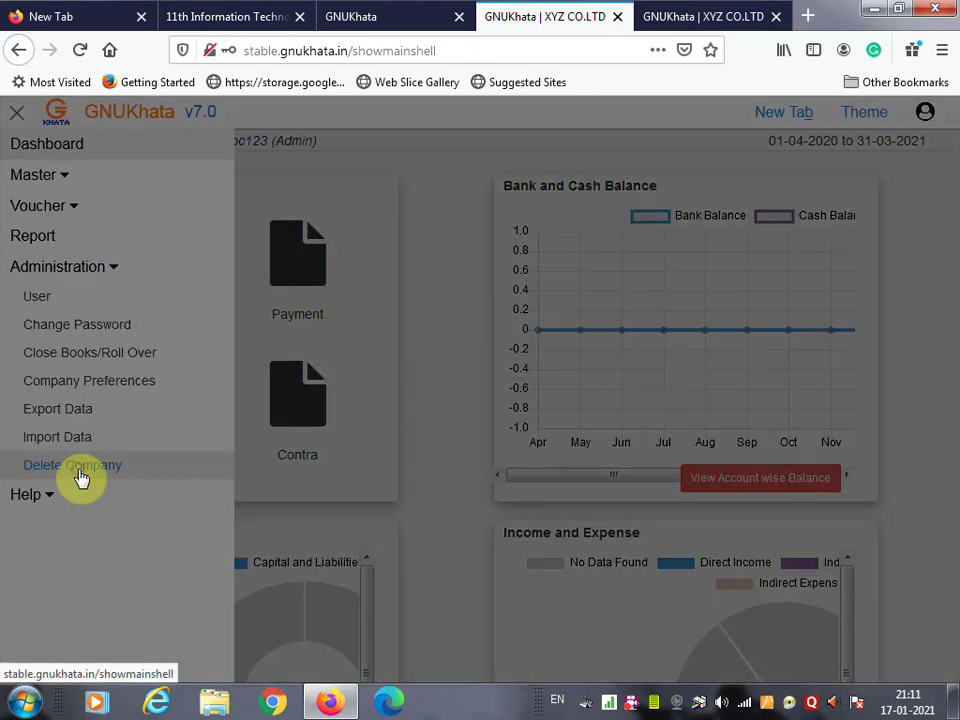
{"action": "left_click", "coordinate": [514, 525]}
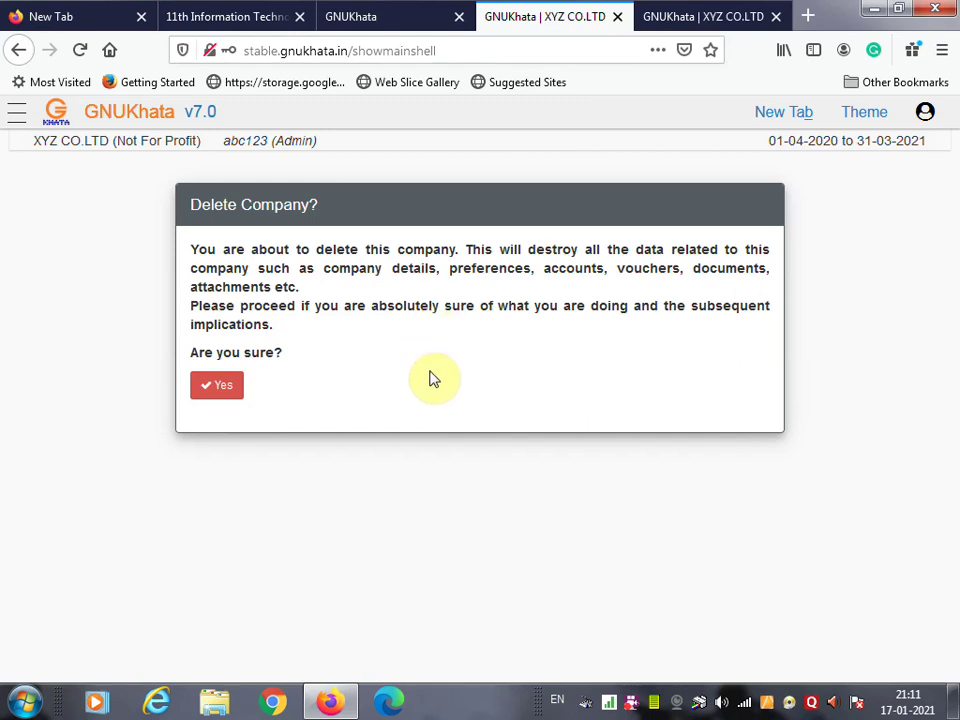
{"action": "left_click", "coordinate": [618, 18]}
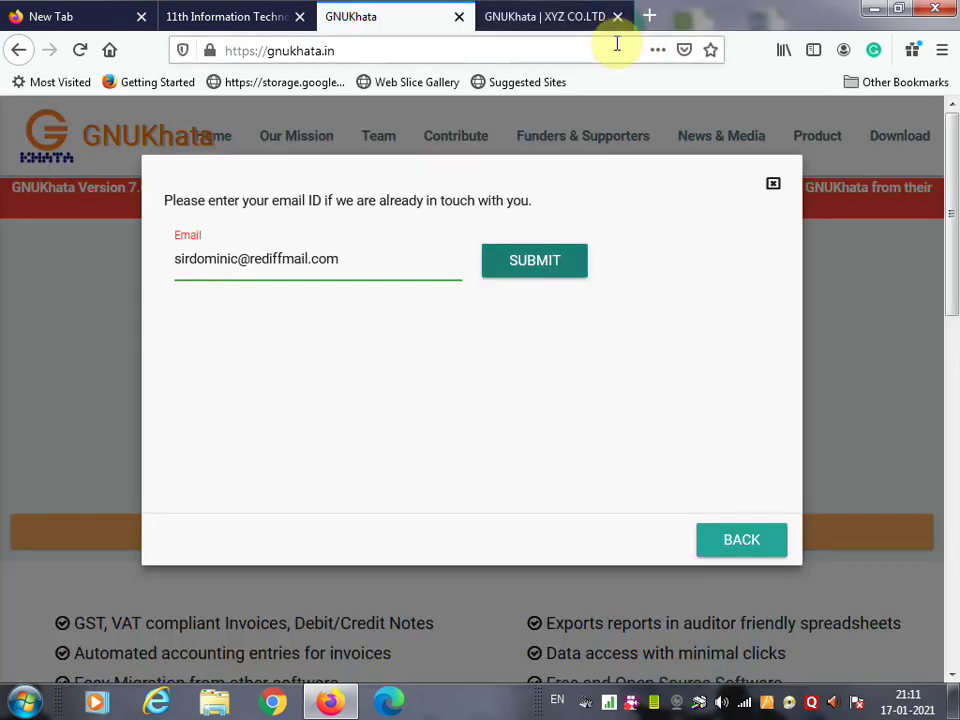
- In the IT textbook PDF, scroll to the 'Groups and sub-groups in GNUKhata' section
{"action": "left_click", "coordinate": [276, 18]}
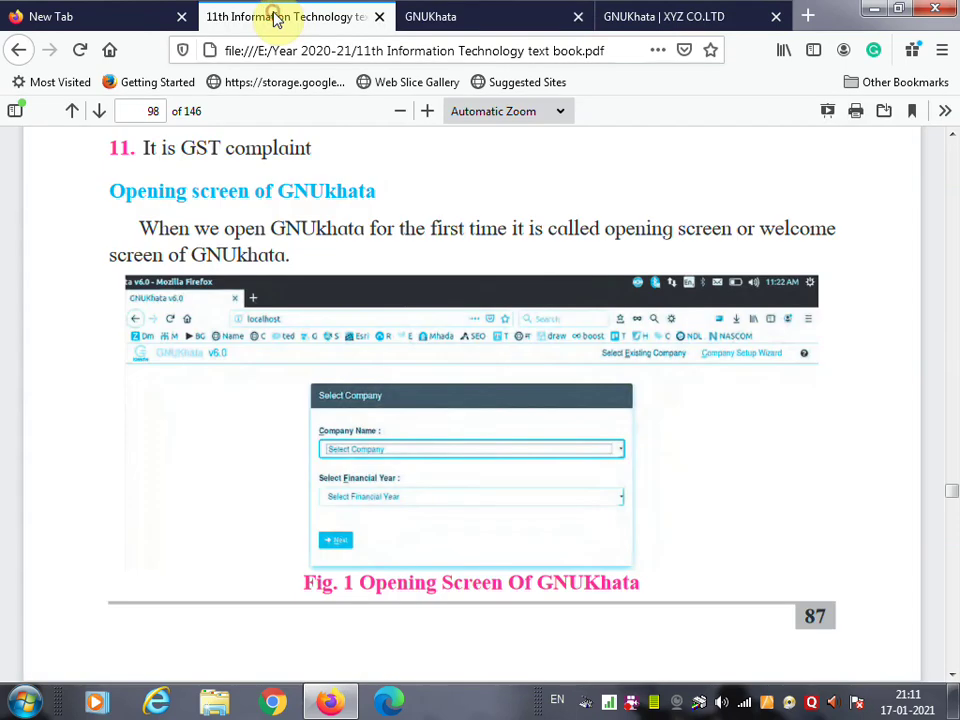
{"action": "scroll", "coordinate": [430, 408], "scroll_direction": "down", "scroll_amount": 15}
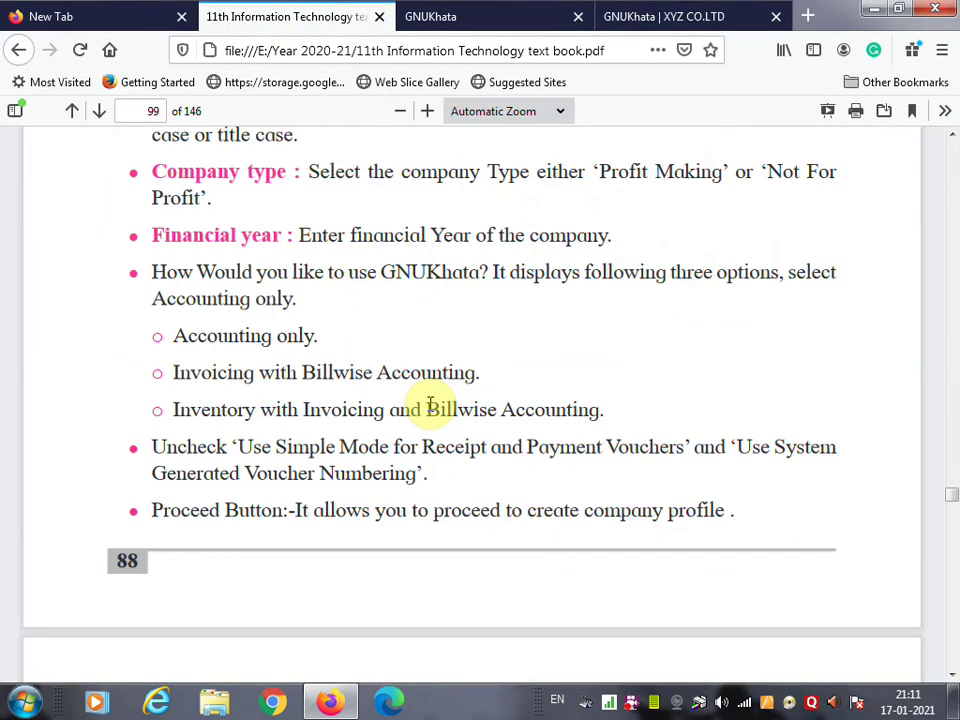
{"action": "scroll", "coordinate": [430, 408], "scroll_direction": "up", "scroll_amount": 2}
{"action": "scroll", "coordinate": [430, 408], "scroll_direction": "down", "scroll_amount": 12}
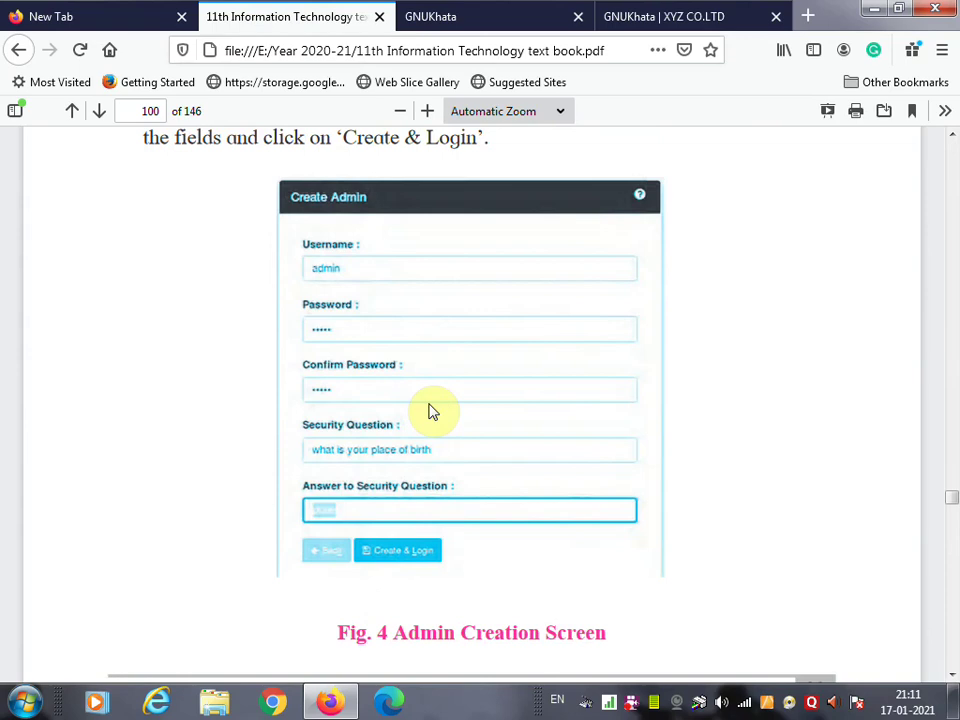
{"action": "scroll", "coordinate": [432, 410], "scroll_direction": "down", "scroll_amount": 10}
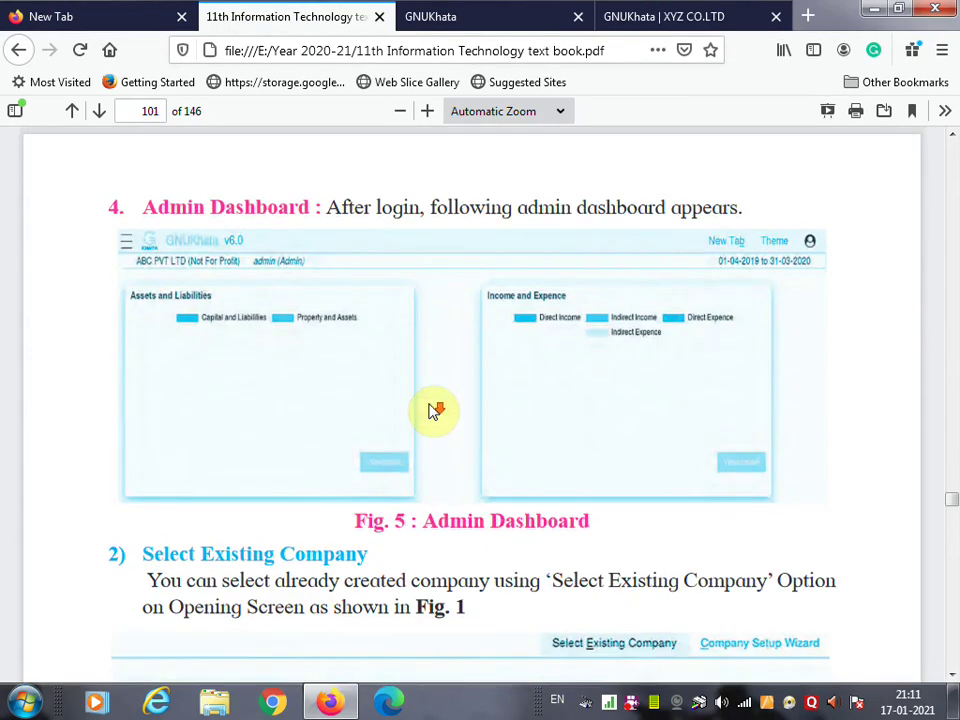
{"action": "scroll", "coordinate": [430, 406], "scroll_direction": "down", "scroll_amount": 9}
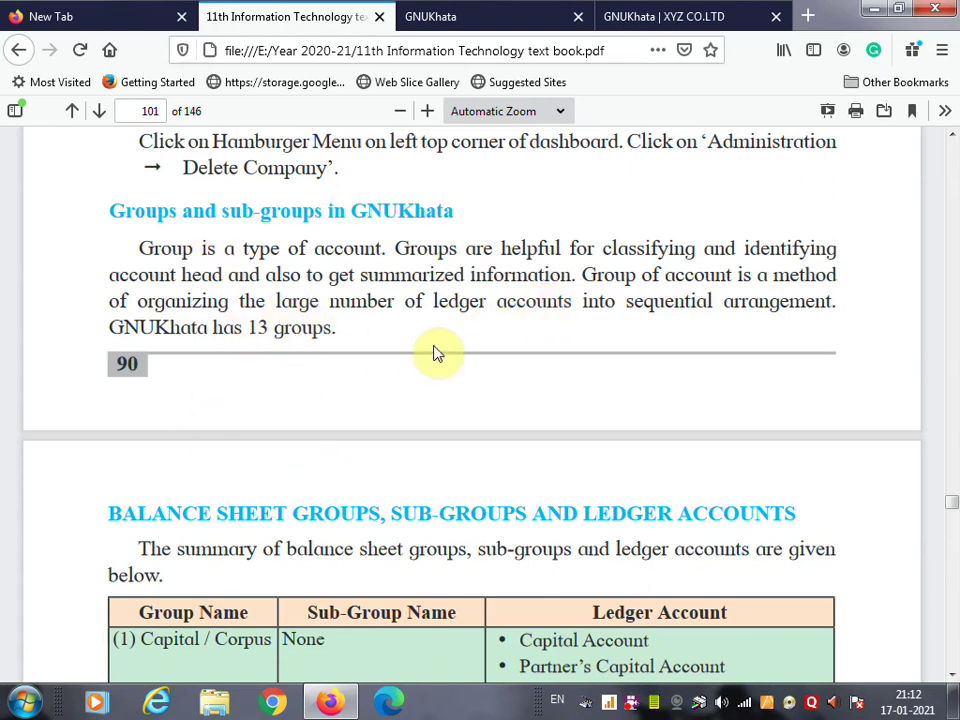
- Scroll down the Balance Sheet Groups table to Table 1, then back to its page 102 header
{"action": "scroll", "coordinate": [386, 343], "scroll_direction": "down", "scroll_amount": 5}
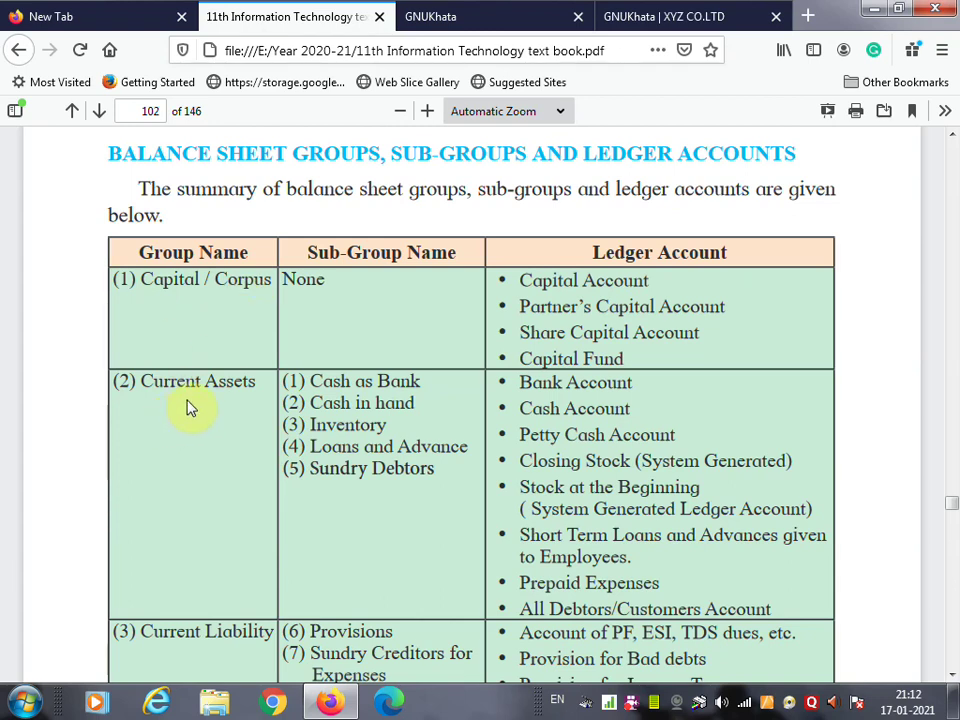
{"action": "scroll", "coordinate": [236, 504], "scroll_direction": "down", "scroll_amount": 3}
{"action": "scroll", "coordinate": [231, 473], "scroll_direction": "down", "scroll_amount": 3}
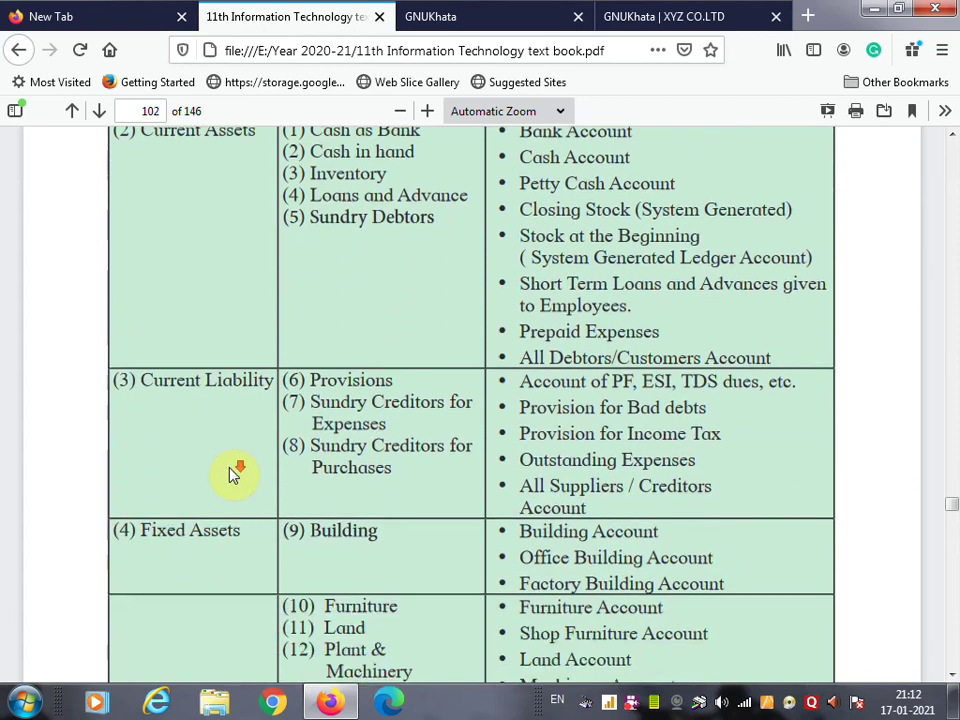
{"action": "scroll", "coordinate": [170, 458], "scroll_direction": "down", "scroll_amount": 3}
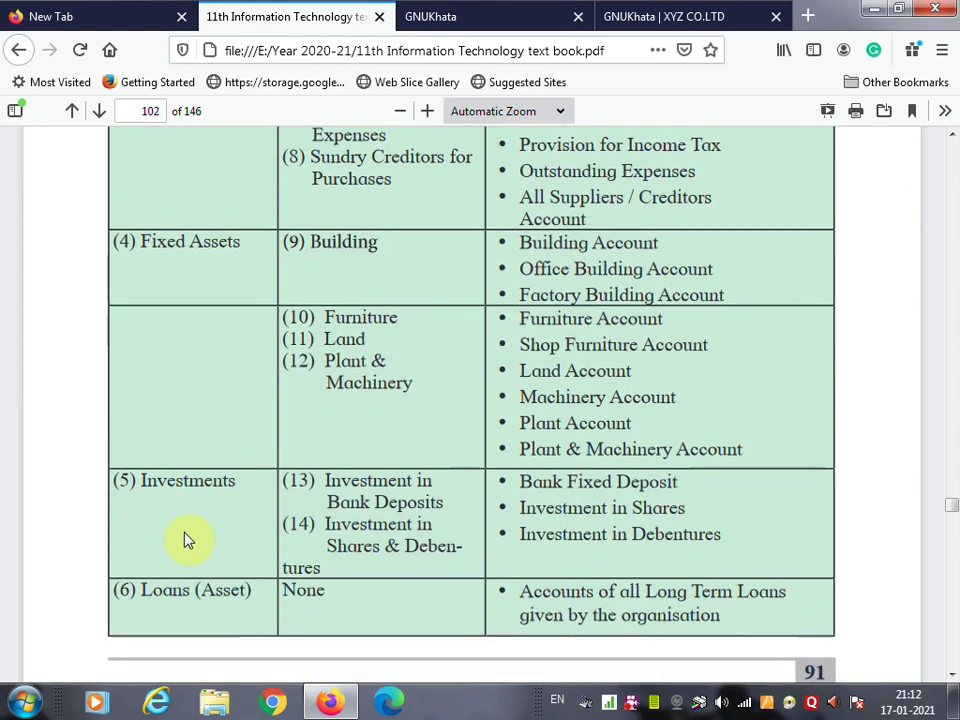
{"action": "scroll", "coordinate": [241, 511], "scroll_direction": "down", "scroll_amount": 2}
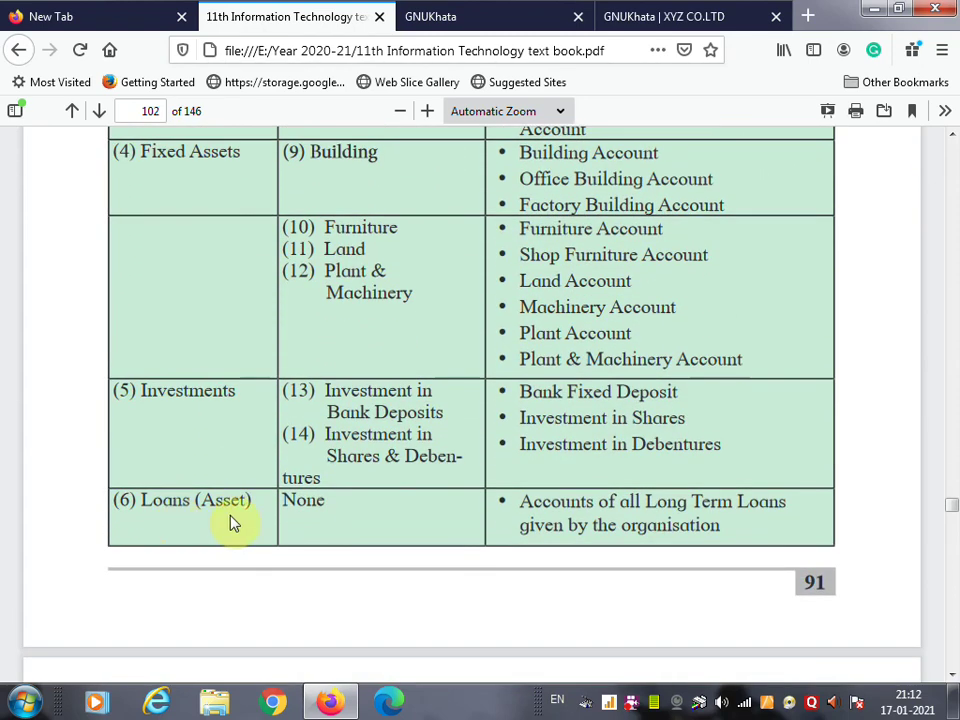
{"action": "scroll", "coordinate": [240, 519], "scroll_direction": "down", "scroll_amount": 3}
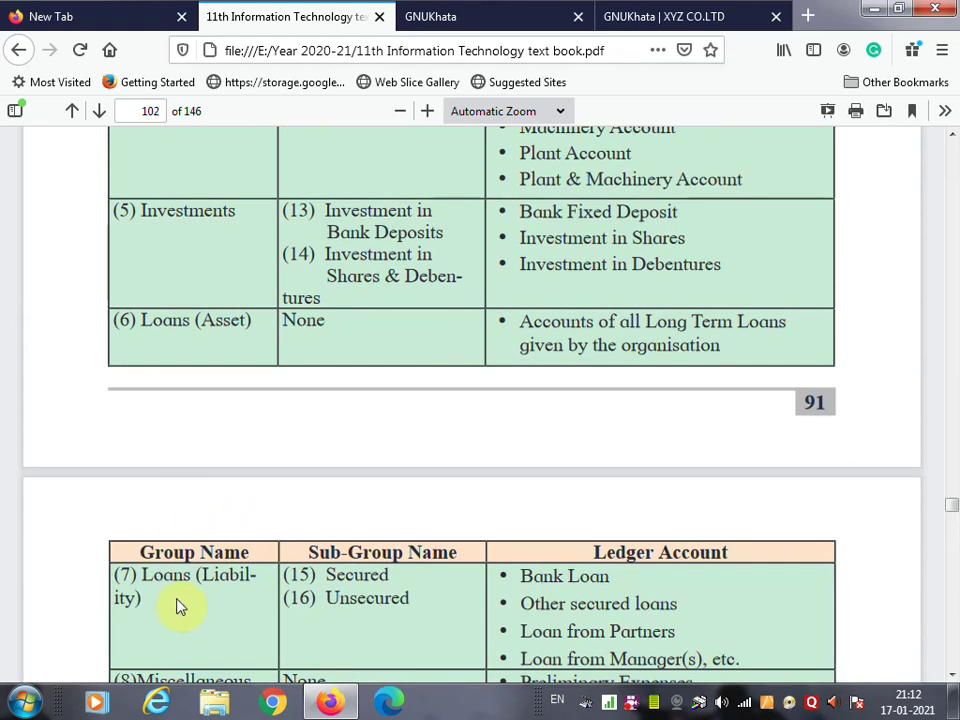
{"action": "scroll", "coordinate": [176, 605], "scroll_direction": "down", "scroll_amount": 3}
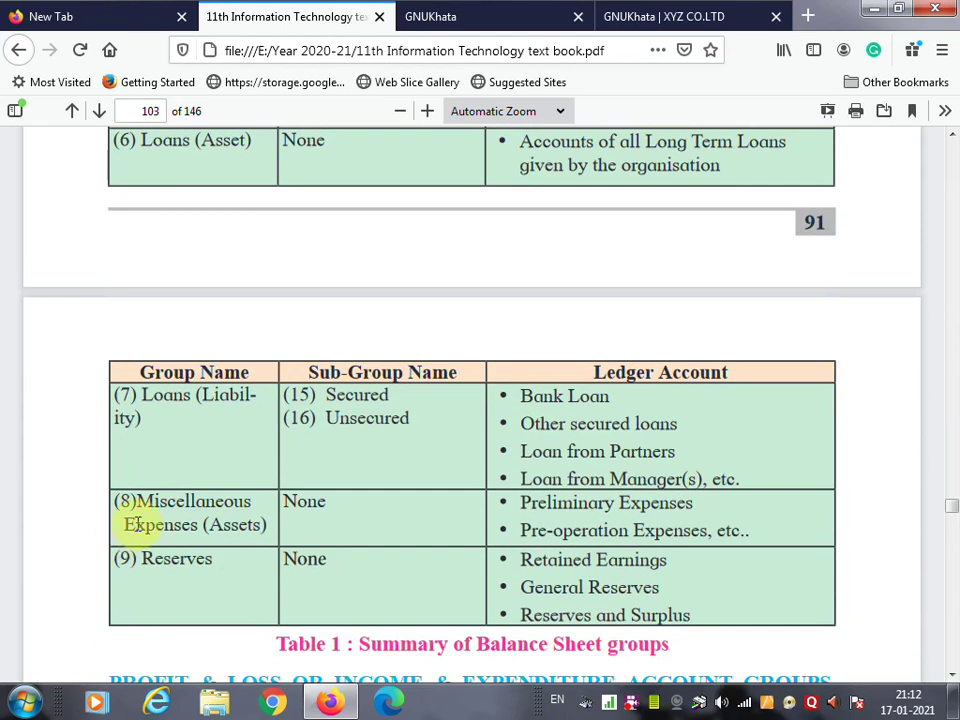
{"action": "scroll", "coordinate": [225, 522], "scroll_direction": "down", "scroll_amount": 2}
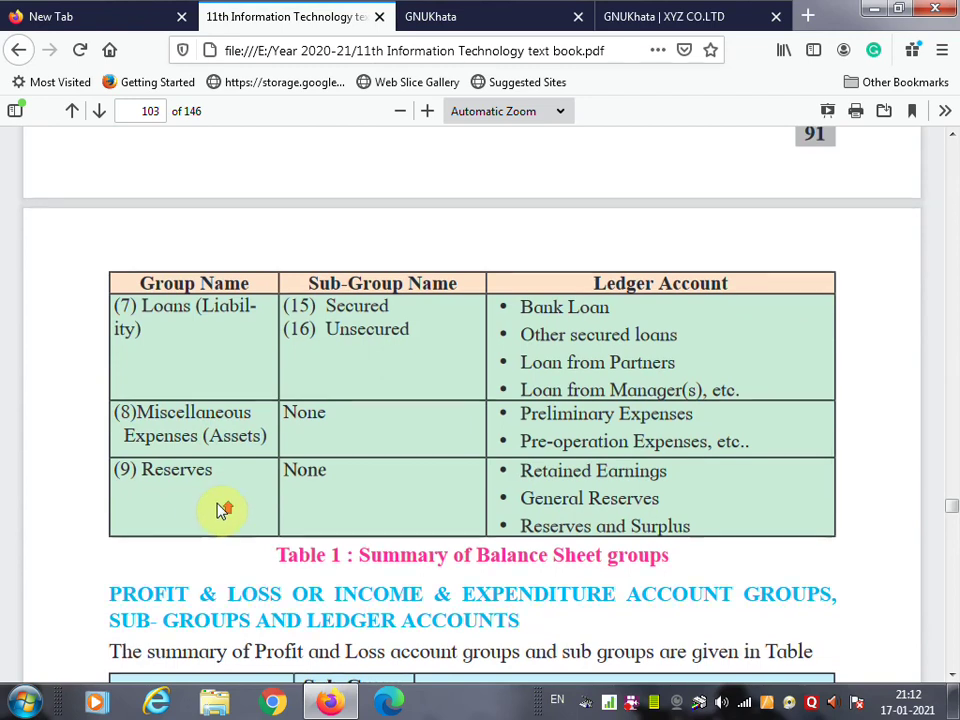
{"action": "scroll", "coordinate": [221, 511], "scroll_direction": "up", "scroll_amount": 12}
{"action": "scroll", "coordinate": [221, 510], "scroll_direction": "up", "scroll_amount": 4}
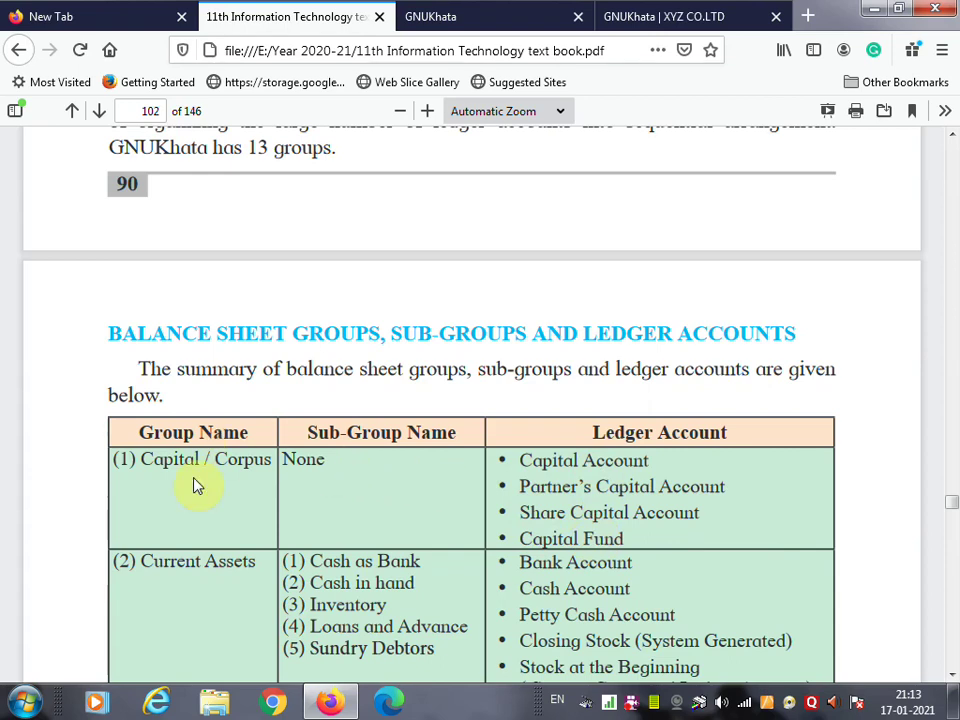
- Read the Balance Sheet Groups table from Capital / Corpus down to Reserves
{"action": "scroll", "coordinate": [439, 467], "scroll_direction": "down", "scroll_amount": 3}
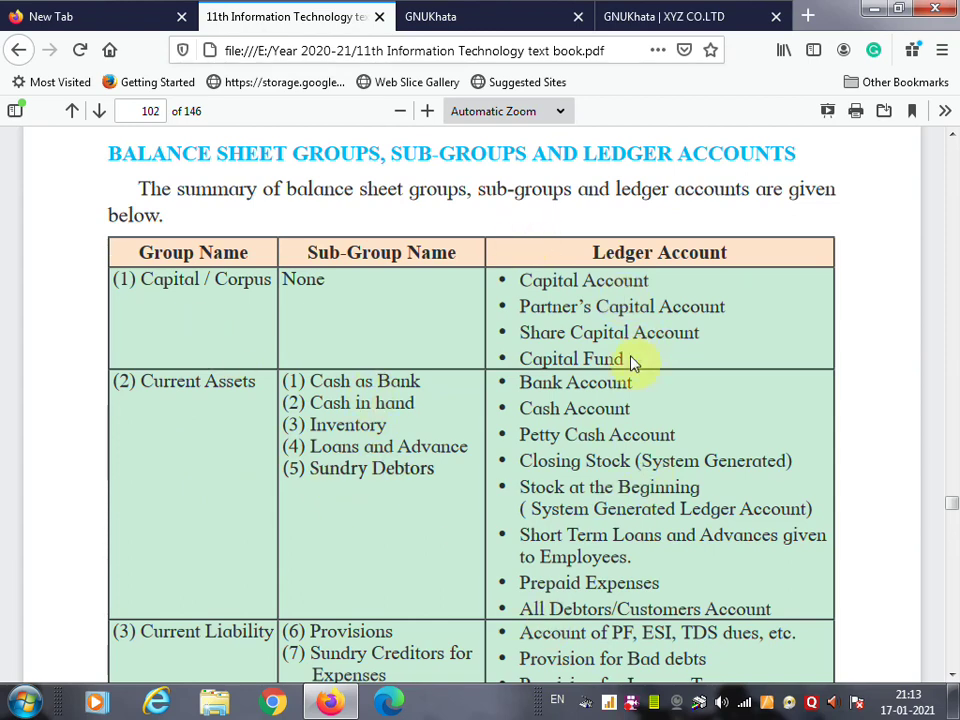
{"action": "scroll", "coordinate": [553, 394], "scroll_direction": "down", "scroll_amount": 5}
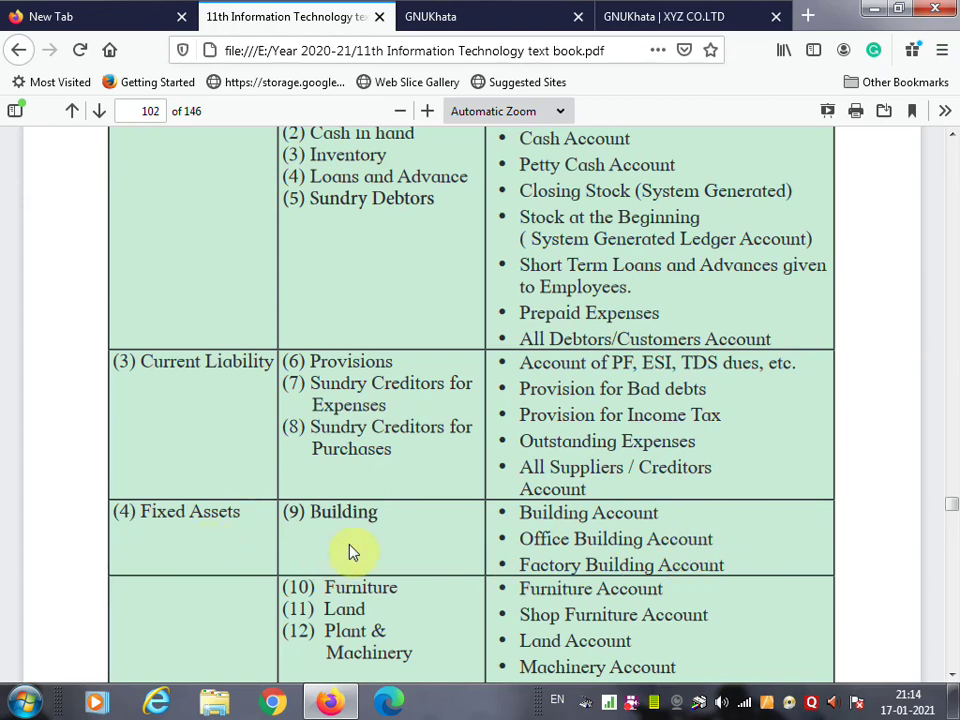
{"action": "scroll", "coordinate": [350, 552], "scroll_direction": "down", "scroll_amount": 3}
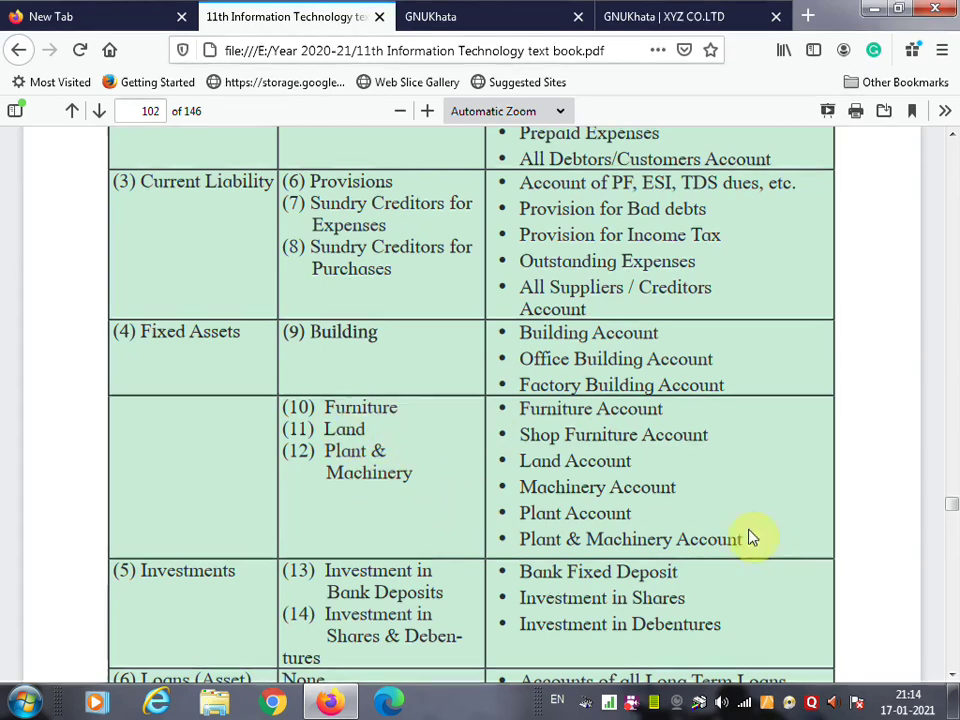
{"action": "scroll", "coordinate": [713, 516], "scroll_direction": "down", "scroll_amount": 2}
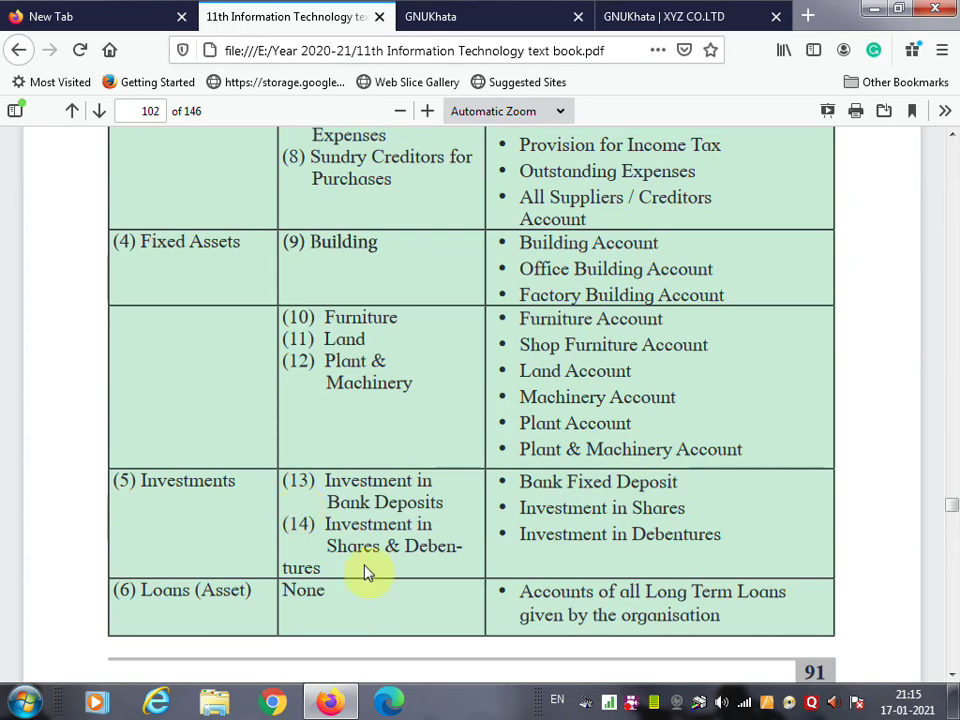
{"action": "scroll", "coordinate": [589, 430], "scroll_direction": "down", "scroll_amount": 3}
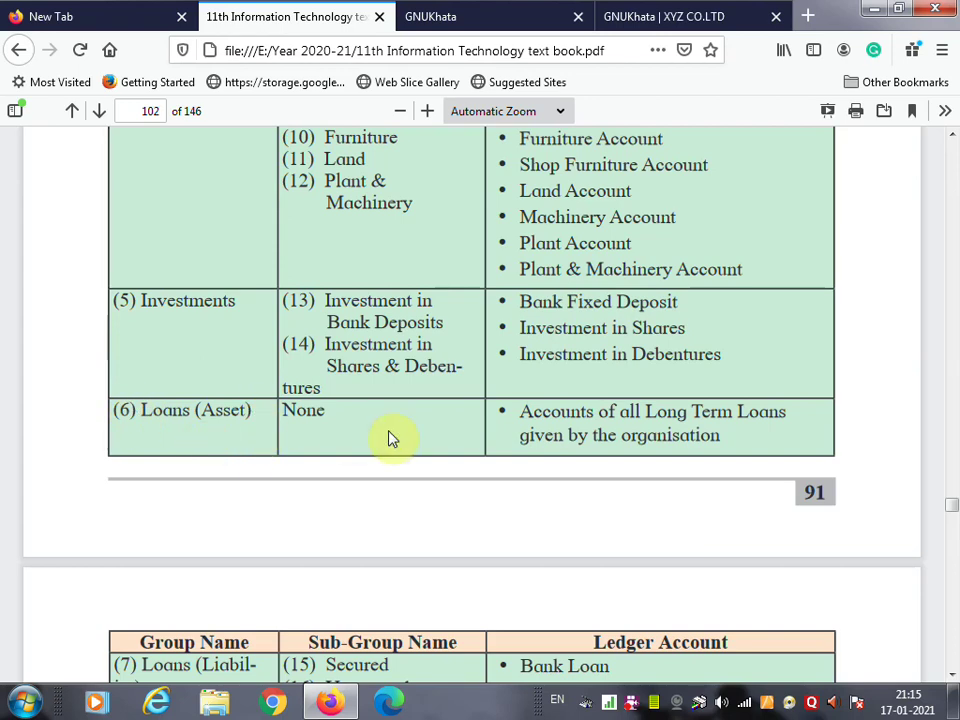
{"action": "scroll", "coordinate": [390, 438], "scroll_direction": "down", "scroll_amount": 3}
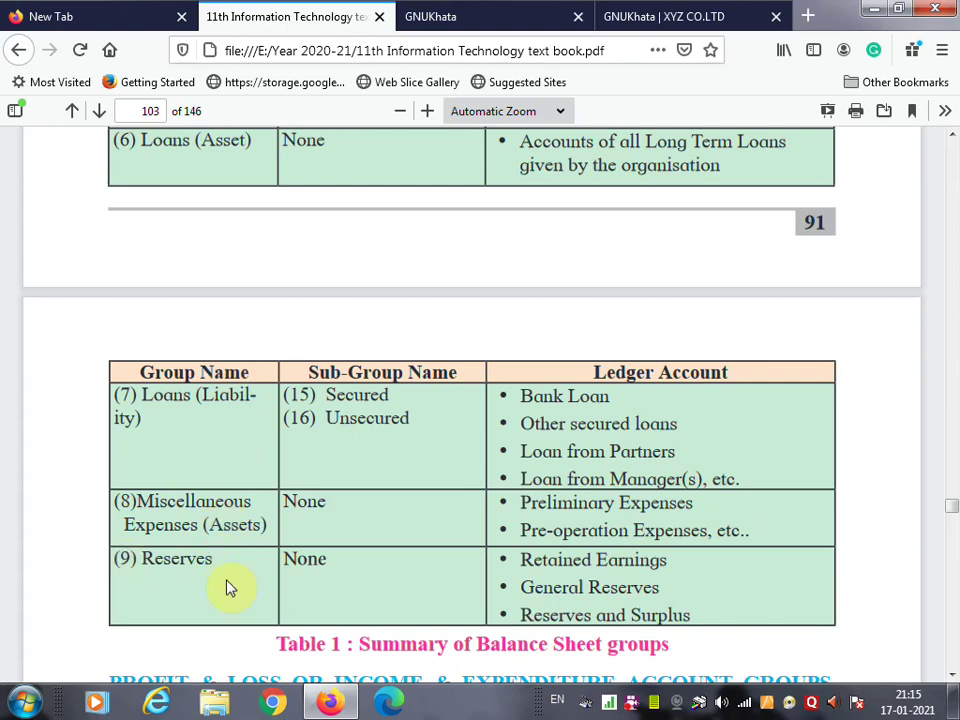
{"action": "scroll", "coordinate": [636, 558], "scroll_direction": "down", "scroll_amount": 2}
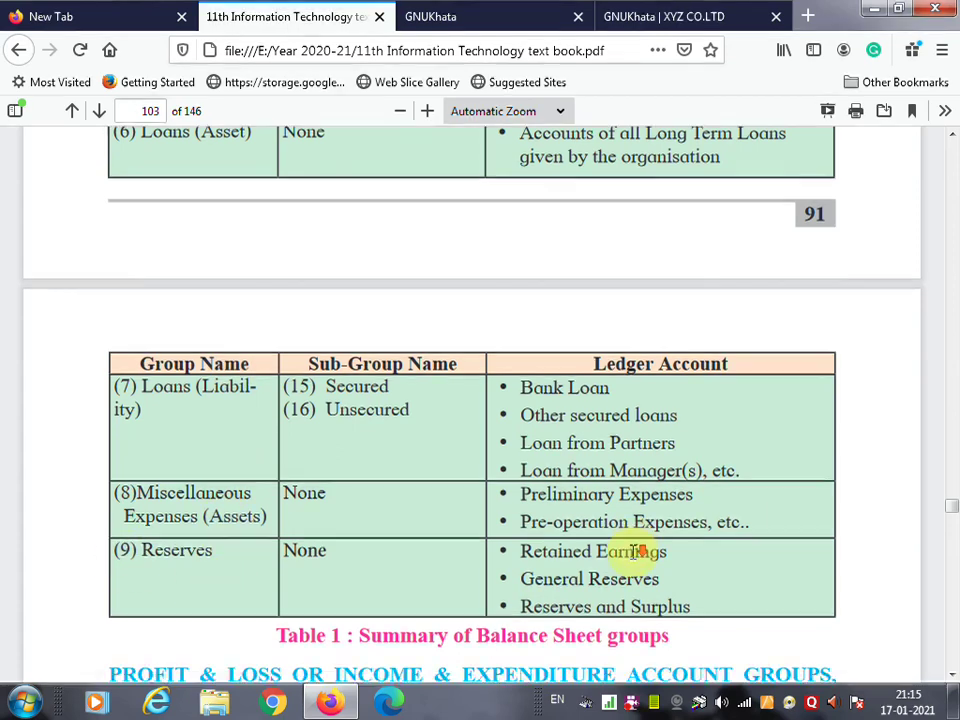
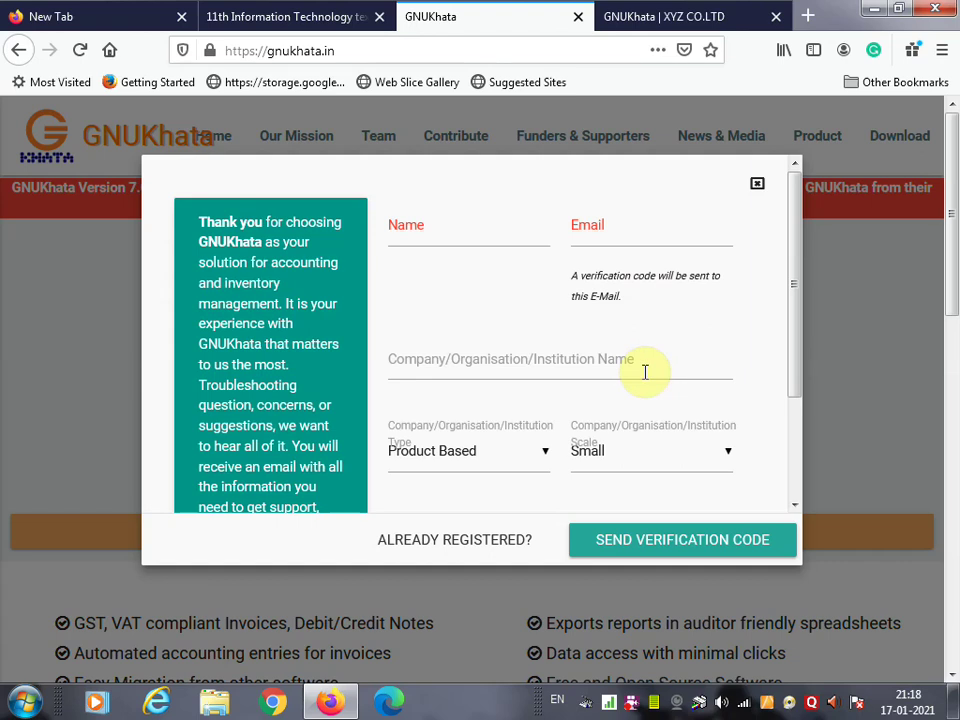
- Sign in as an already registered user by submitting the registered e-mail address
{"action": "left_click", "coordinate": [422, 550]}
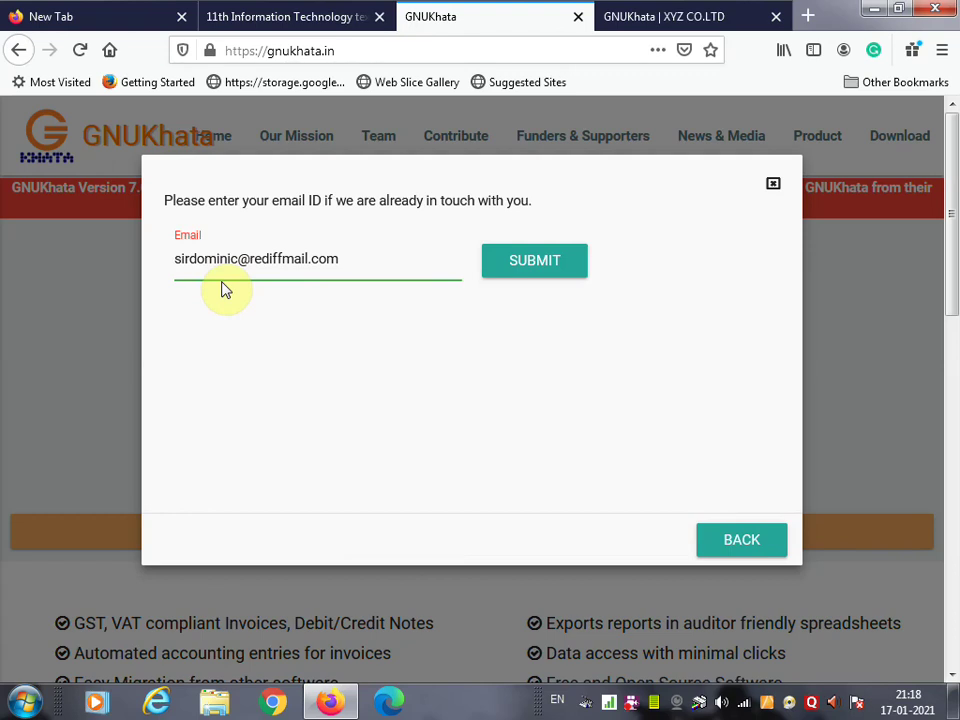
{"action": "left_click", "coordinate": [551, 272]}
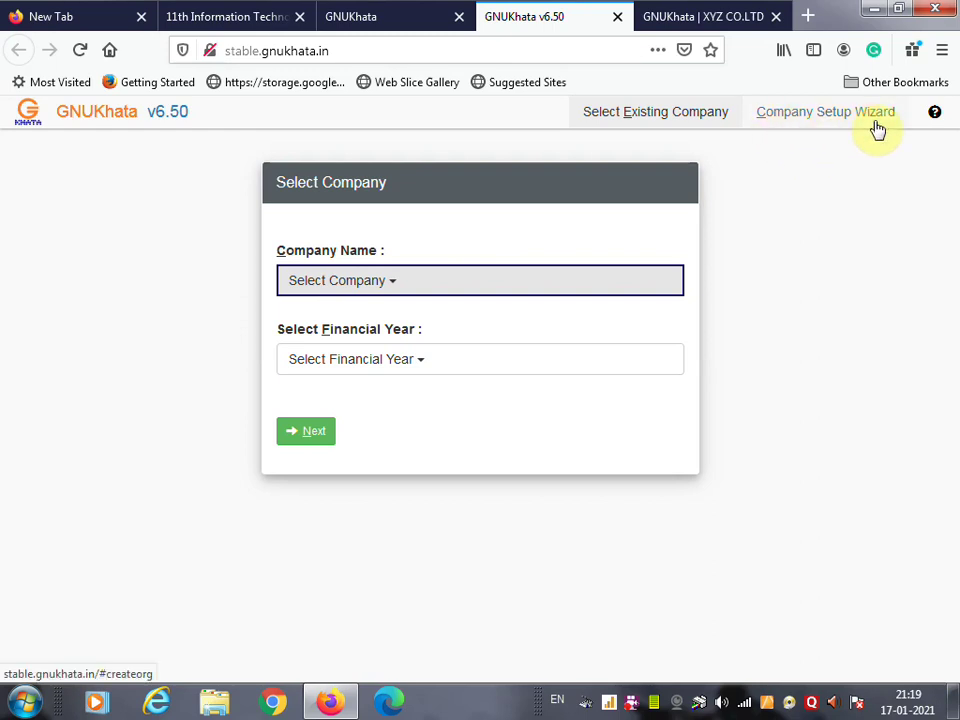
- Launch the Company Setup Wizard from the top bar
{"action": "left_click", "coordinate": [820, 115]}
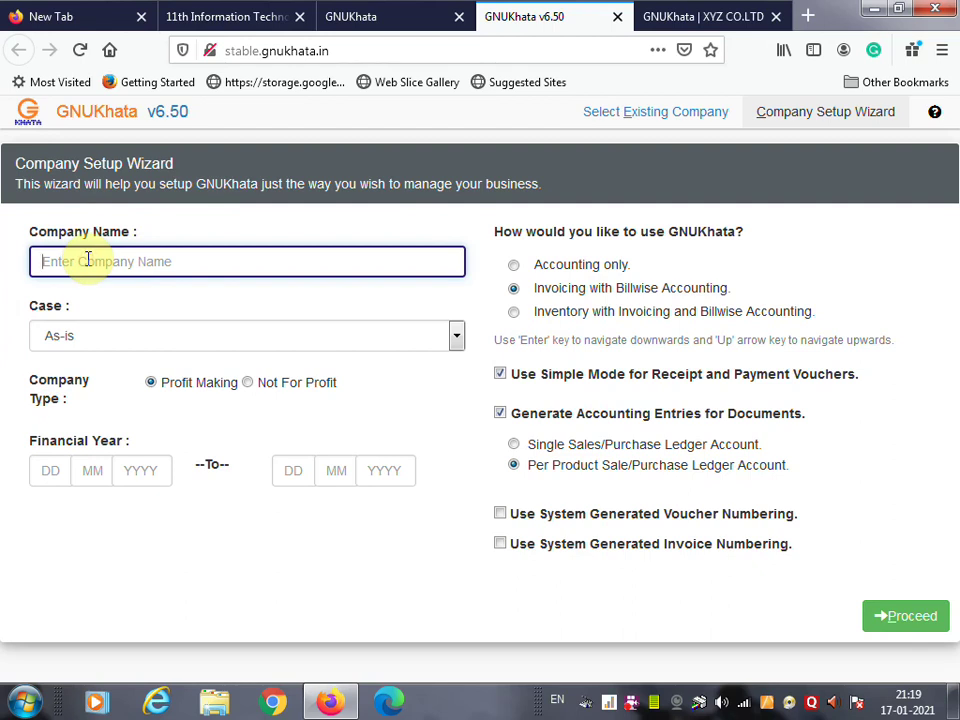
- Name the company 'B.B Enterprises' in Upper Case and mark it Profit Making
{"action": "type", "text": "B.B"}
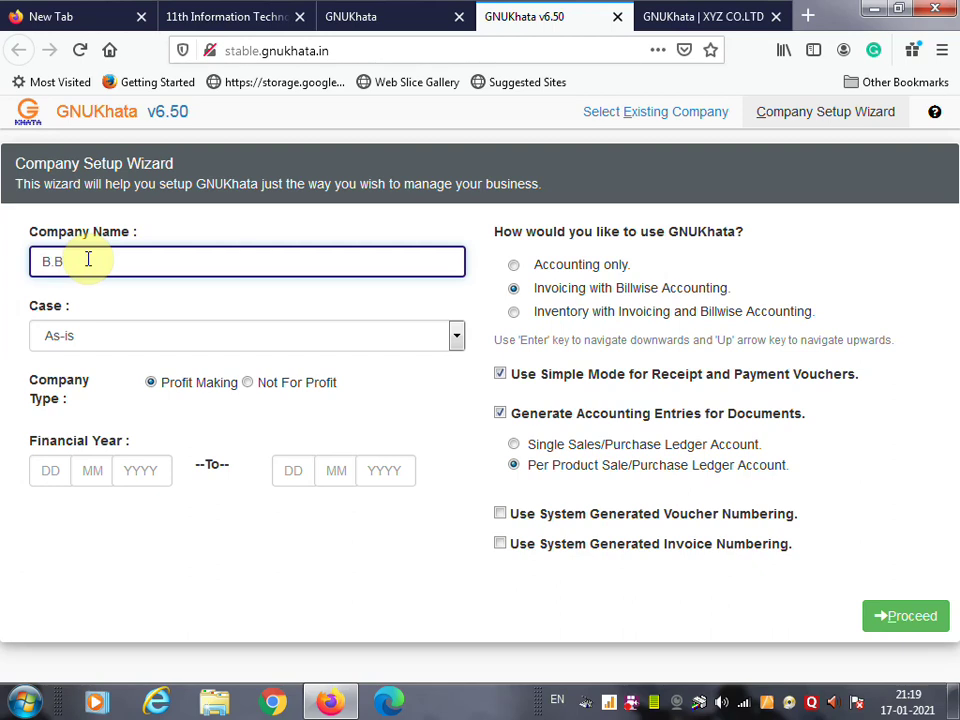
{"action": "type", "text": " Enterprises"}
{"action": "left_click", "coordinate": [70, 340]}
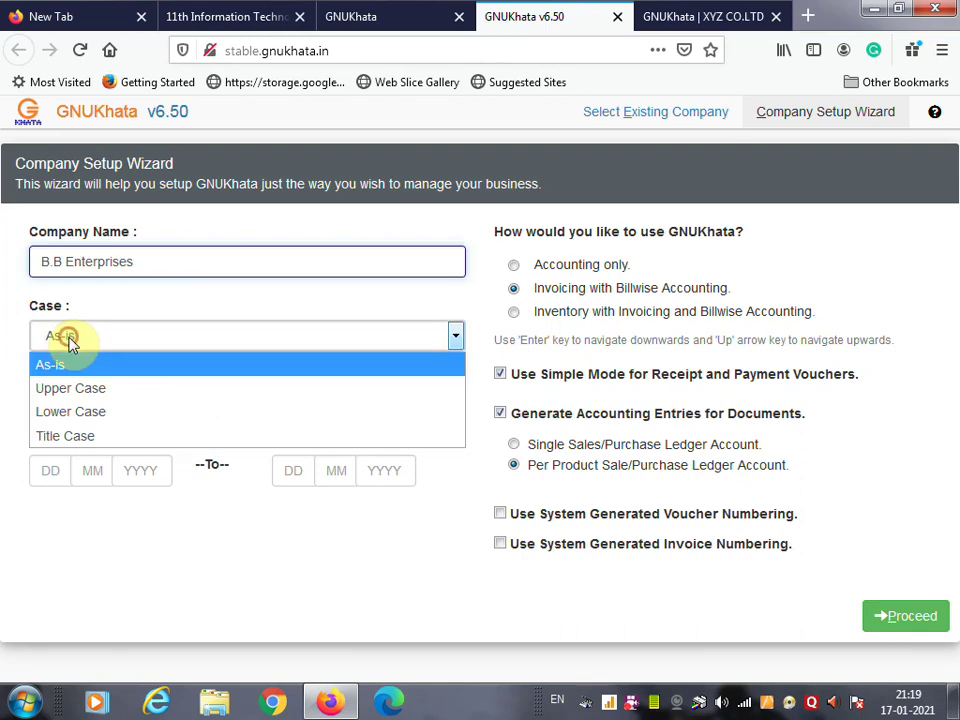
{"action": "left_click", "coordinate": [70, 391]}
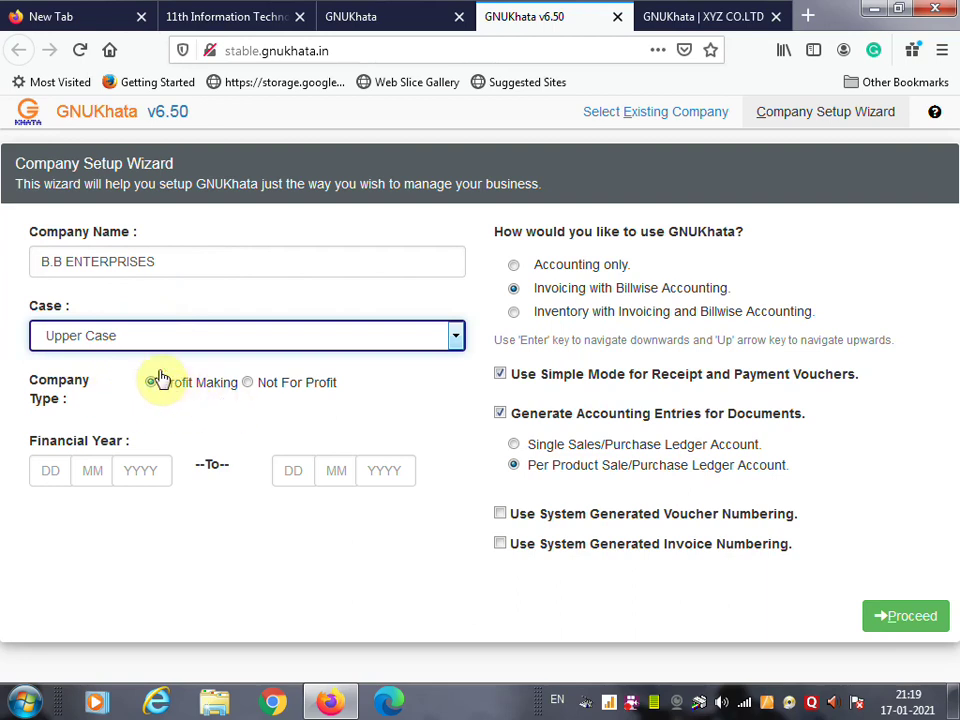
{"action": "left_click", "coordinate": [249, 383]}
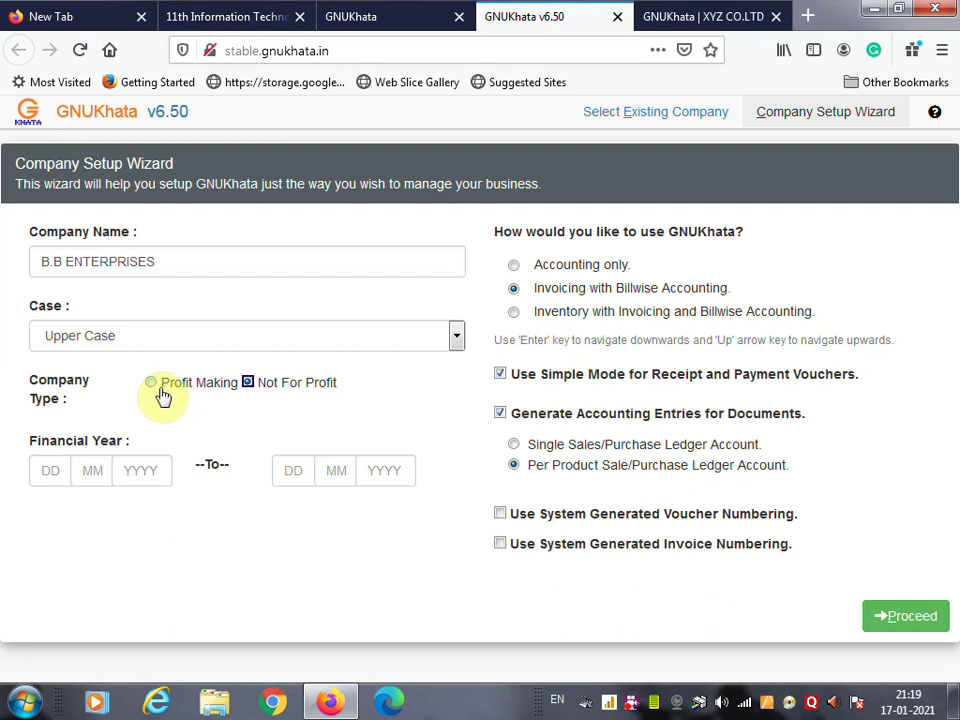
{"action": "left_click", "coordinate": [158, 389]}
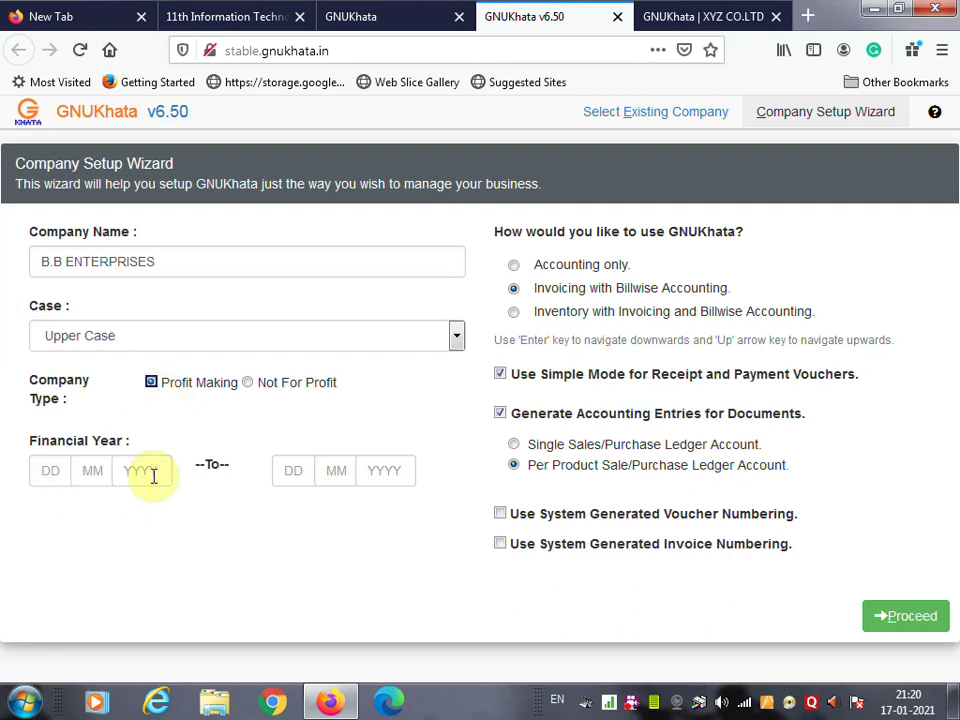
- Enter the financial year start as 01/04/2019, running to 31/03/2020
{"action": "left_click", "coordinate": [58, 472]}
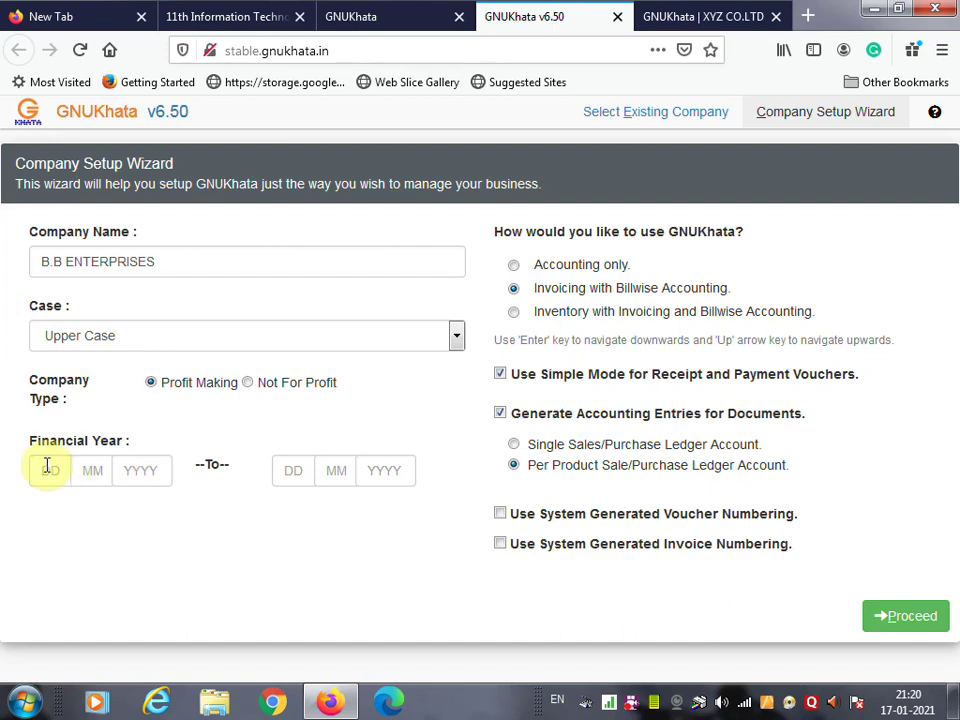
{"action": "type", "text": "01 "}
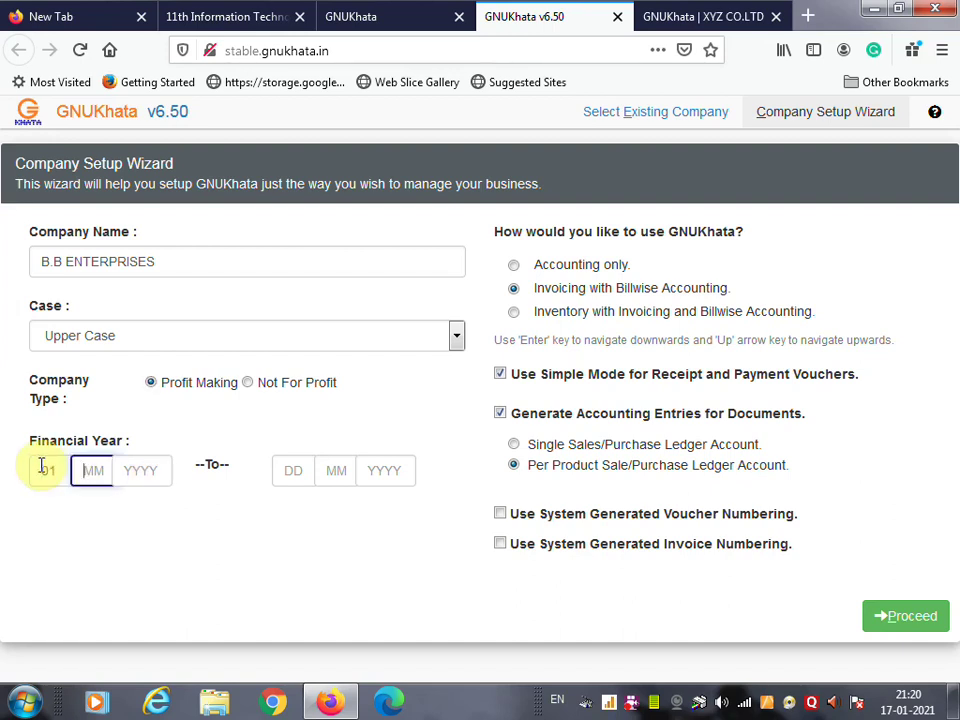
{"action": "type", "text": "04 7"}
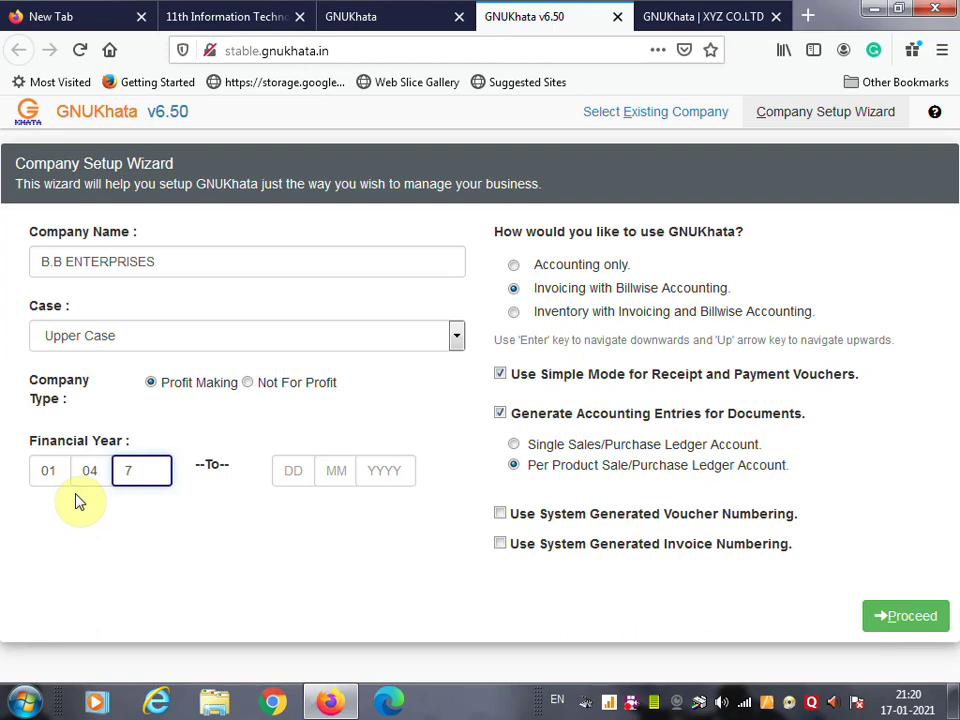
{"action": "key", "text": "BackSpace"}
{"action": "type", "text": "20"}
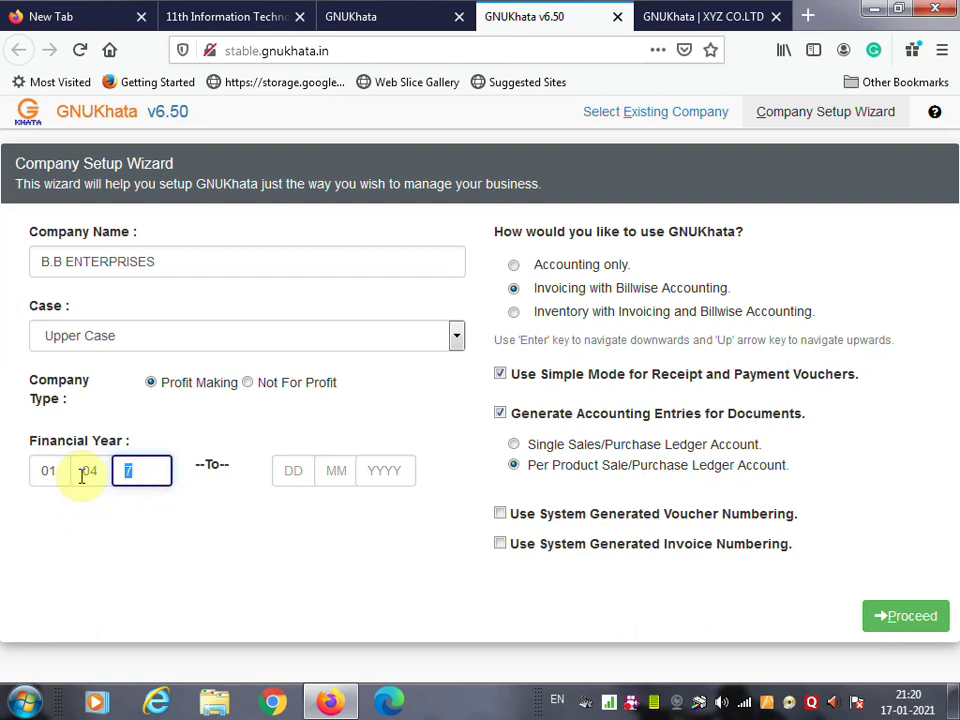
{"action": "type", "text": "19"}
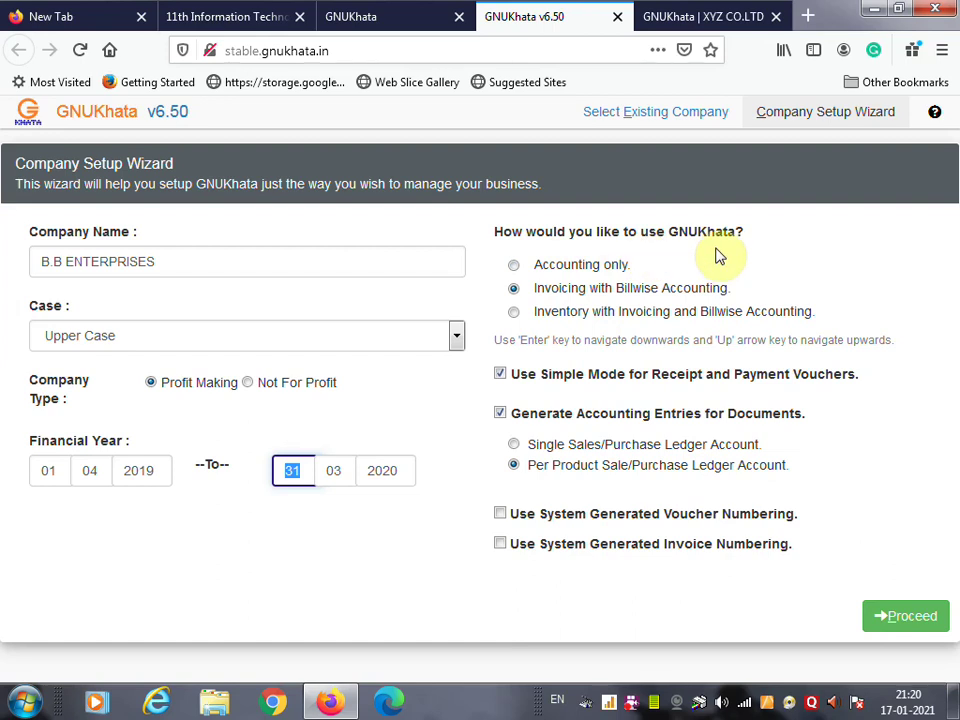
- Choose Accounting only, disable Simple Mode, enable voucher numbering, and create it as B.B ENTERPRISES1
{"action": "left_click", "coordinate": [514, 265]}
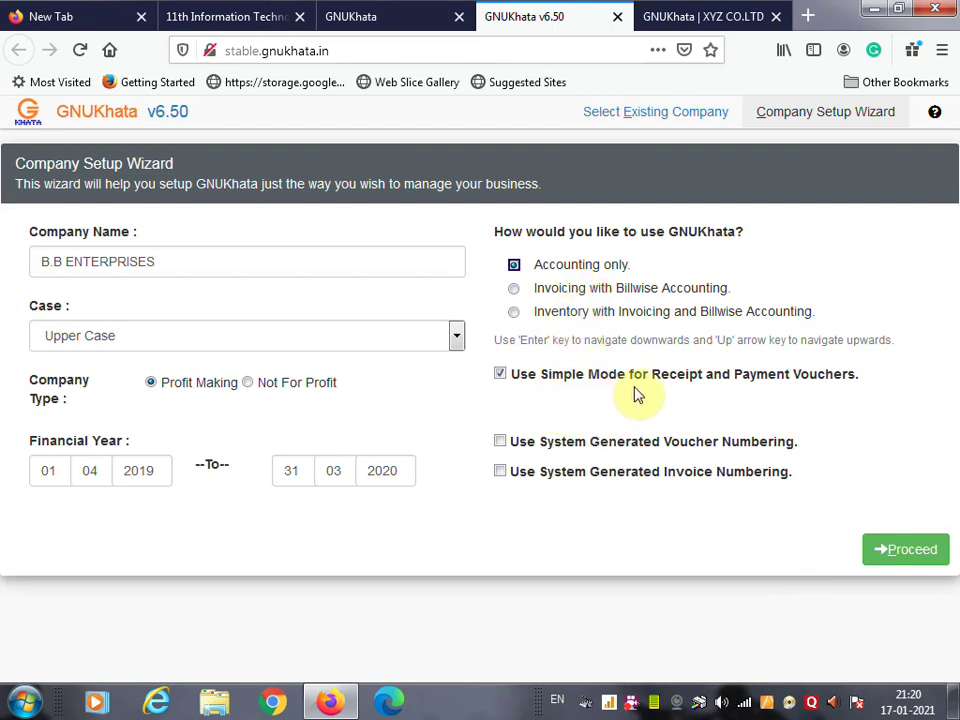
{"action": "left_click", "coordinate": [501, 374]}
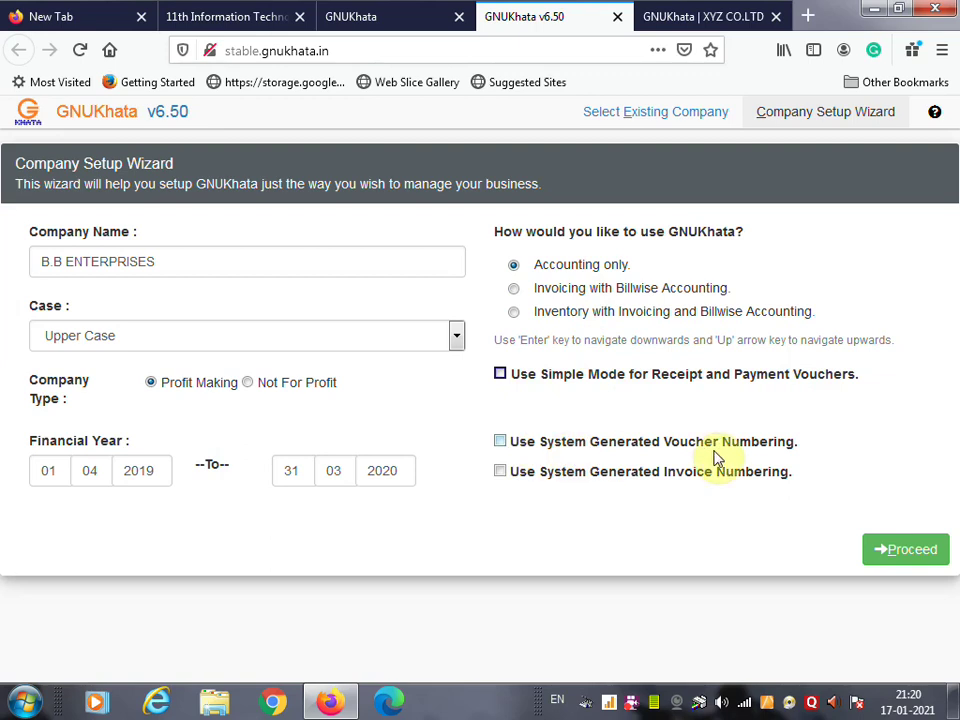
{"action": "left_click", "coordinate": [501, 446]}
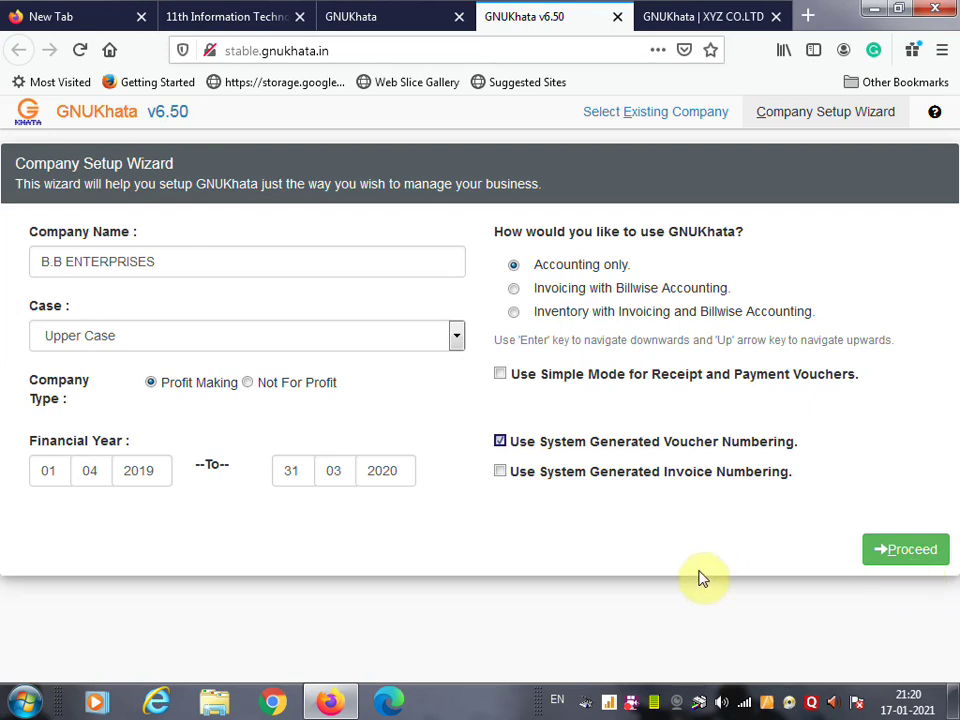
{"action": "left_click", "coordinate": [897, 562]}
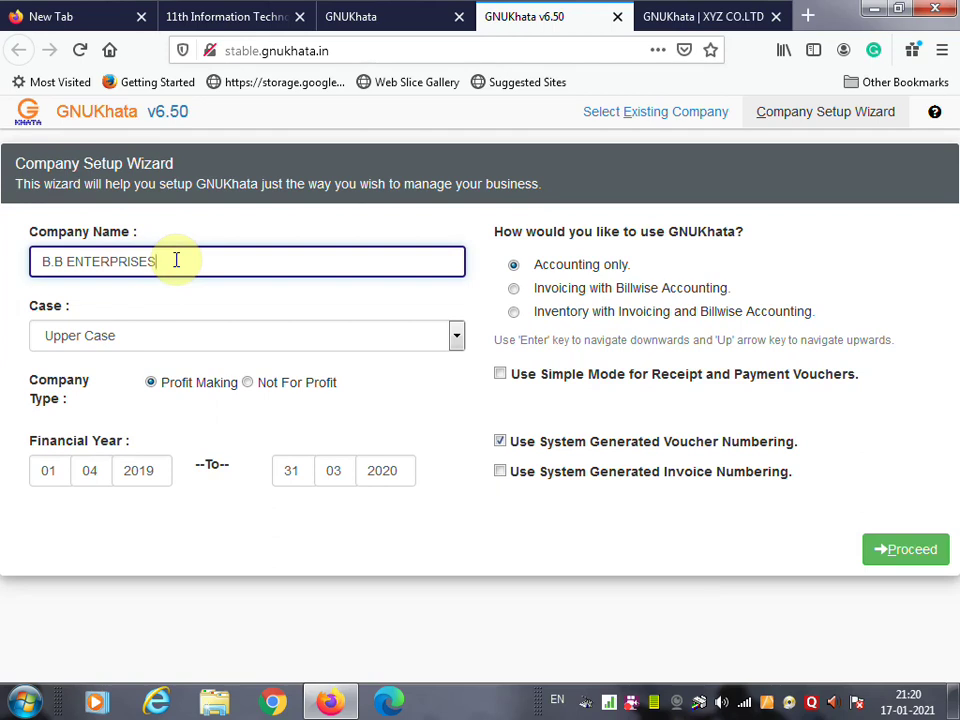
{"action": "type", "text": "1"}
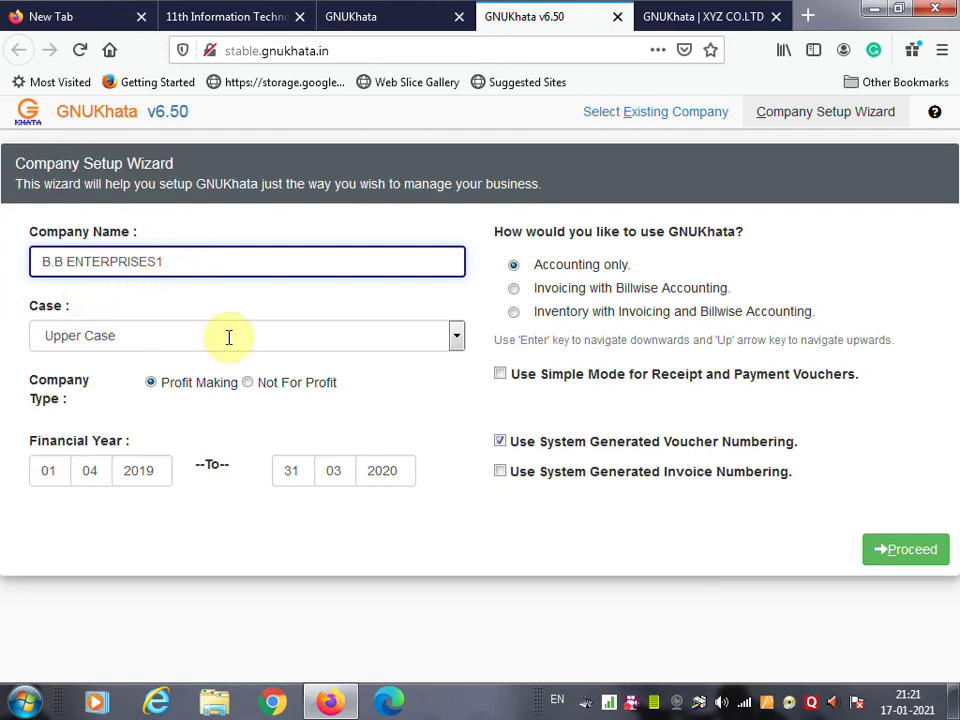
{"action": "left_click", "coordinate": [913, 558]}
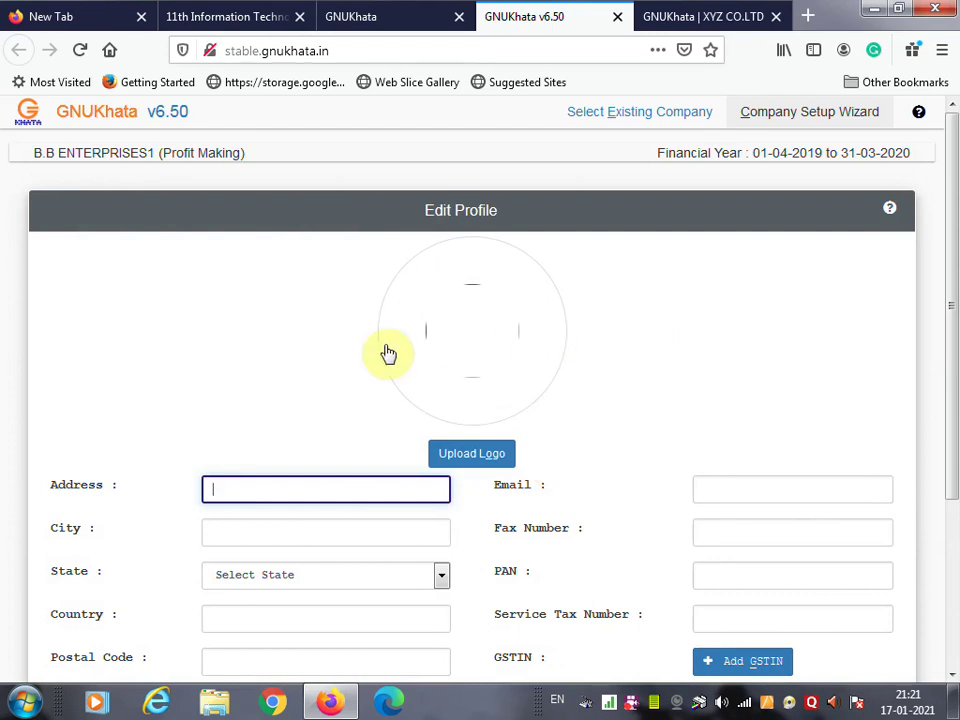
- Upload the 'internet' image from the Pictures library as the company logo
{"action": "scroll", "coordinate": [254, 430], "scroll_direction": "down", "scroll_amount": 3}
{"action": "scroll", "coordinate": [255, 380], "scroll_direction": "down", "scroll_amount": 1}
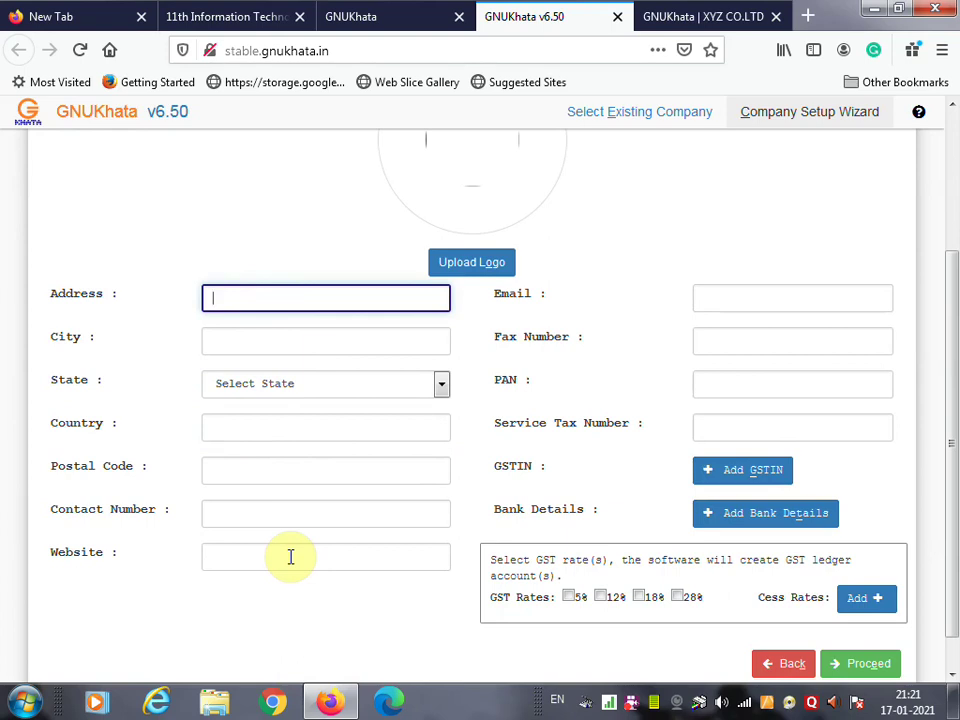
{"action": "scroll", "coordinate": [446, 357], "scroll_direction": "up", "scroll_amount": 3}
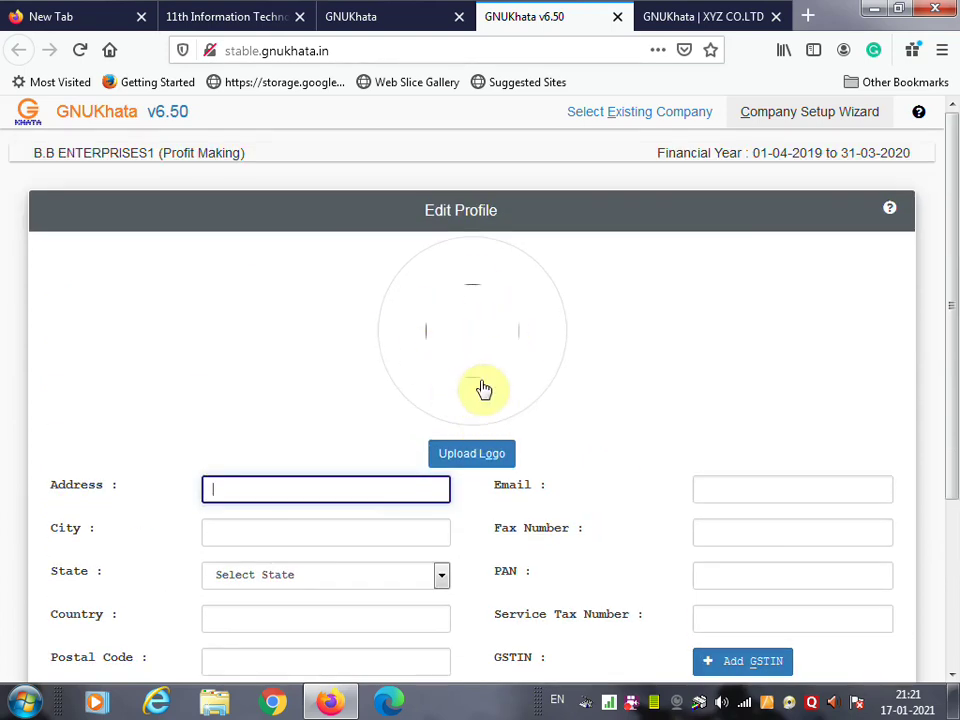
{"action": "left_click", "coordinate": [478, 456]}
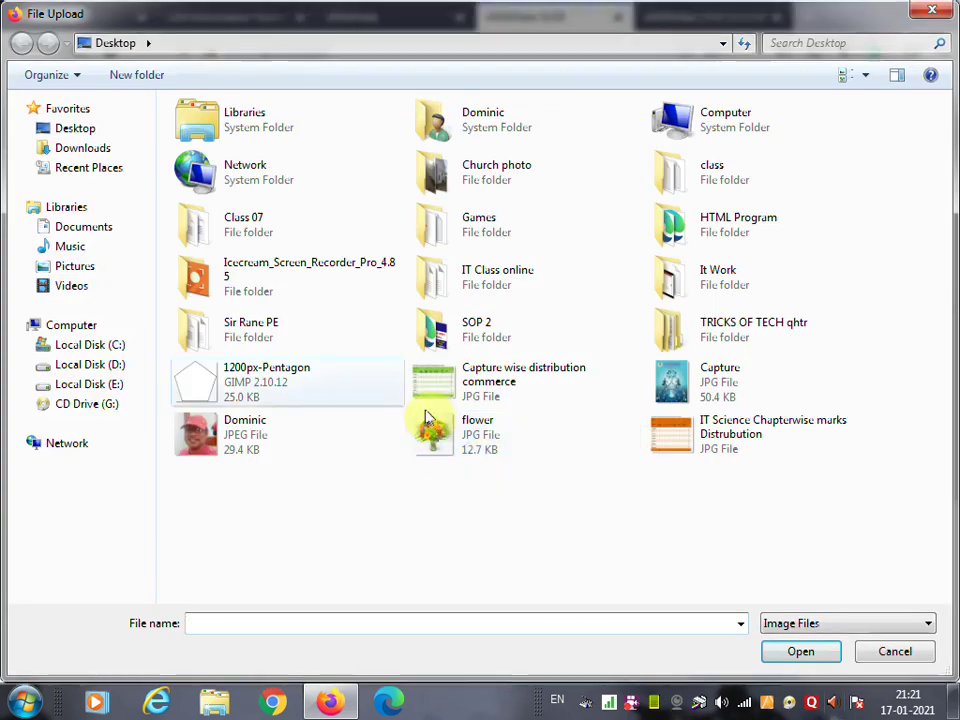
{"action": "left_click", "coordinate": [72, 267]}
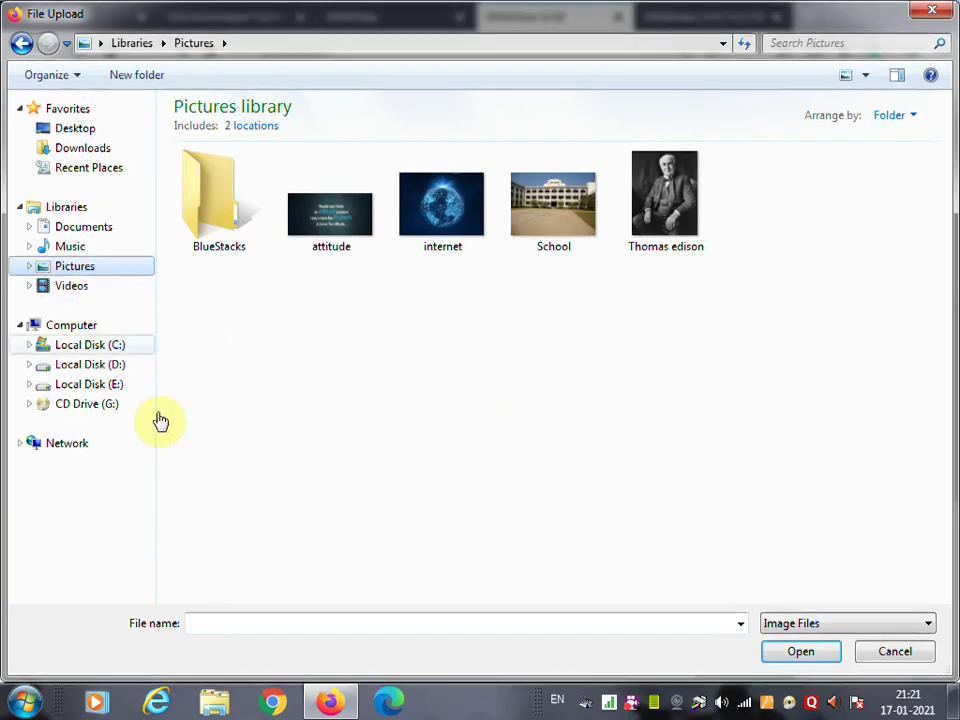
{"action": "left_click", "coordinate": [456, 208]}
{"action": "left_click", "coordinate": [822, 658]}
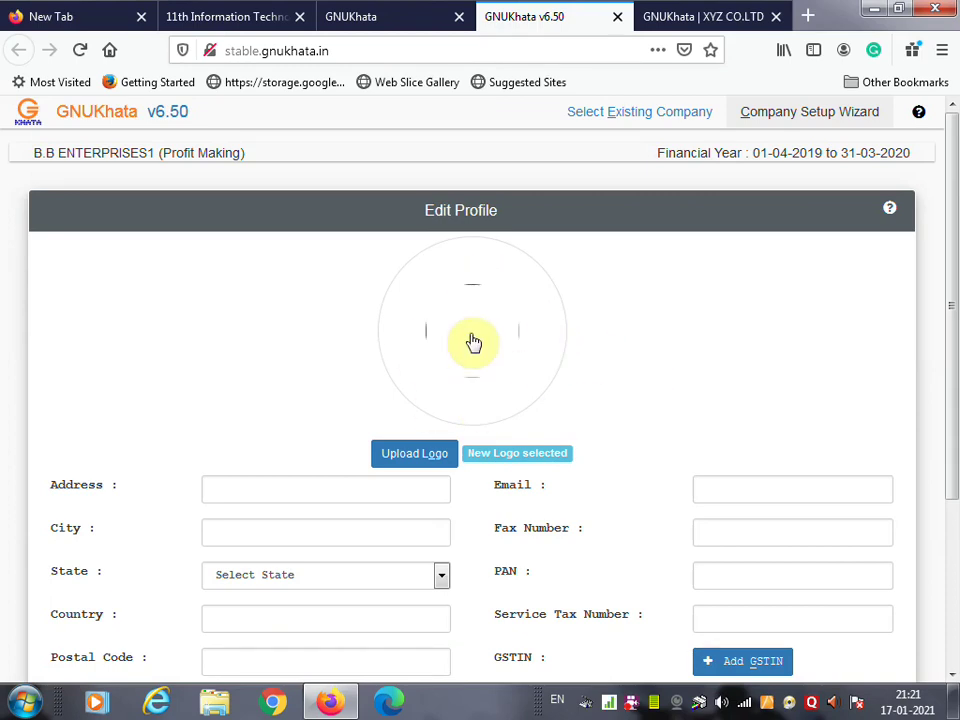
- Enter the company's street address and city in the profile
{"action": "left_click", "coordinate": [255, 482]}
{"action": "left_click", "coordinate": [433, 358]}
{"action": "scroll", "coordinate": [120, 510], "scroll_direction": "down", "scroll_amount": 1}
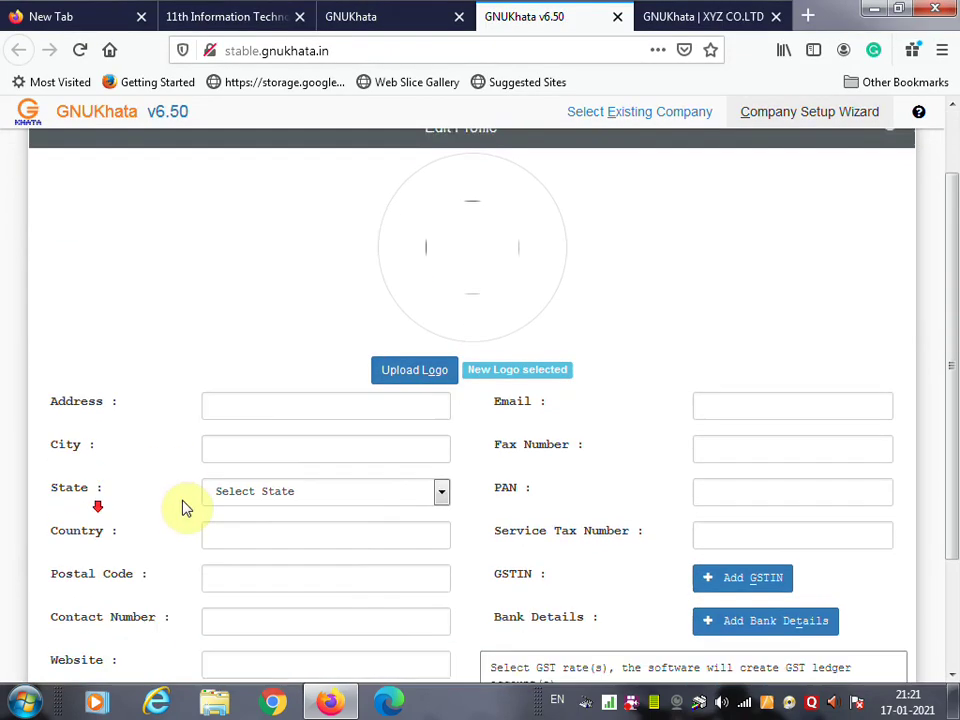
{"action": "left_click", "coordinate": [240, 389]}
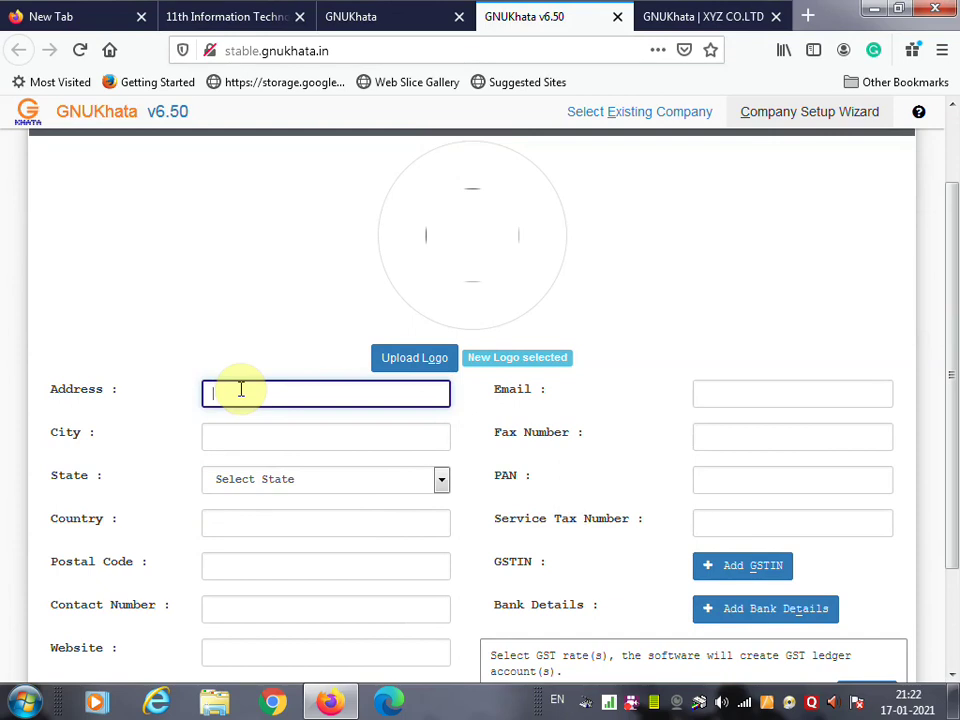
{"action": "type", "text": "Gros"}
{"action": "type", "text": " Sindhud"}
{"action": "type", "text": "urg"}
{"action": "left_click", "coordinate": [245, 433]}
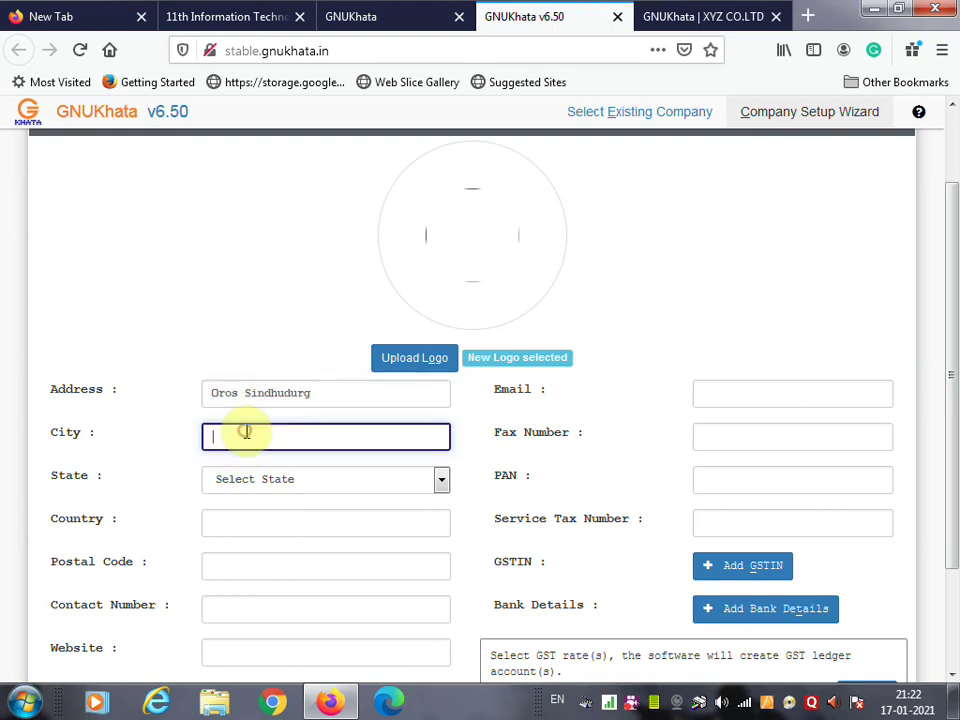
{"action": "type", "text": "Kuda"}
- Set state Maharashtra and country India, then enter the postal code and contact number
{"action": "left_click", "coordinate": [276, 484]}
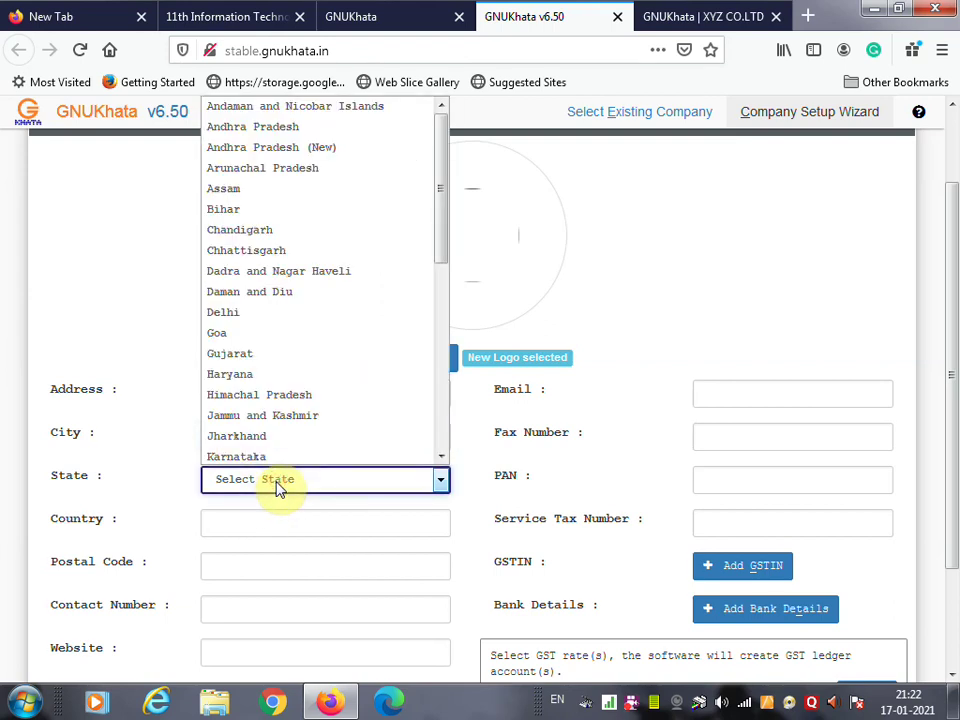
{"action": "key", "text": "m"}
{"action": "key", "text": "Down"}
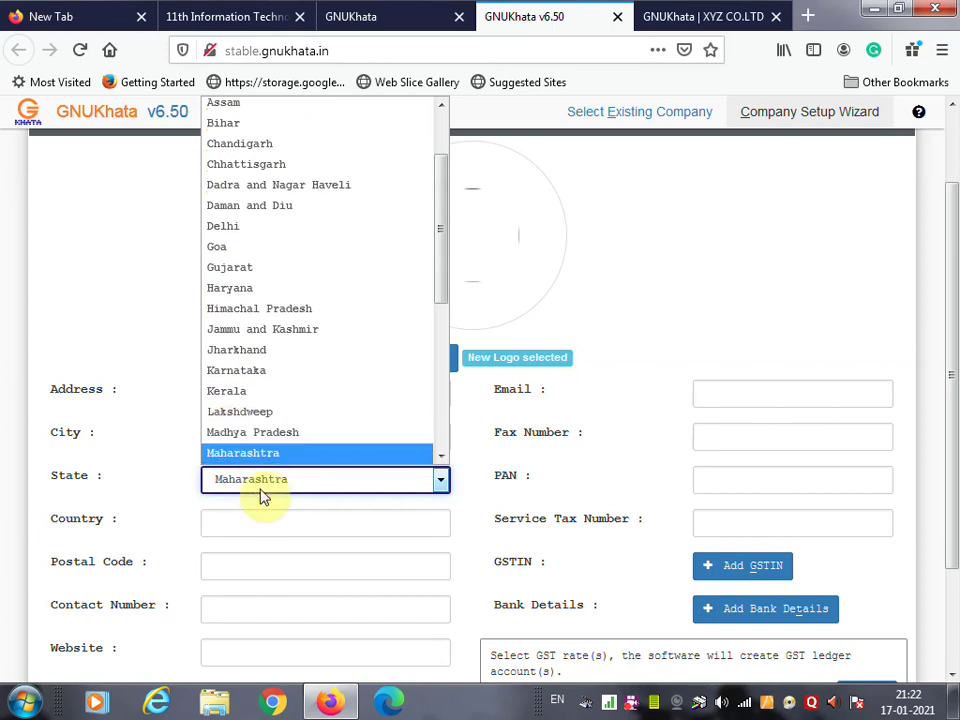
{"action": "key", "text": "Return"}
{"action": "left_click", "coordinate": [243, 521]}
{"action": "type", "text": "India"}
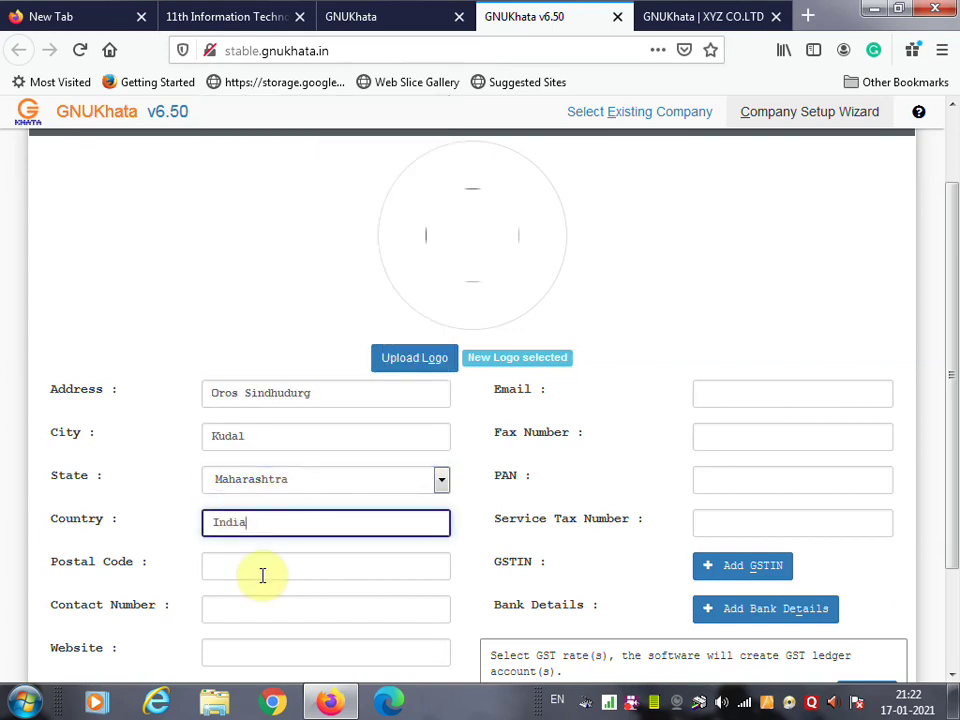
{"action": "left_click", "coordinate": [258, 570]}
{"action": "type", "text": "416812"}
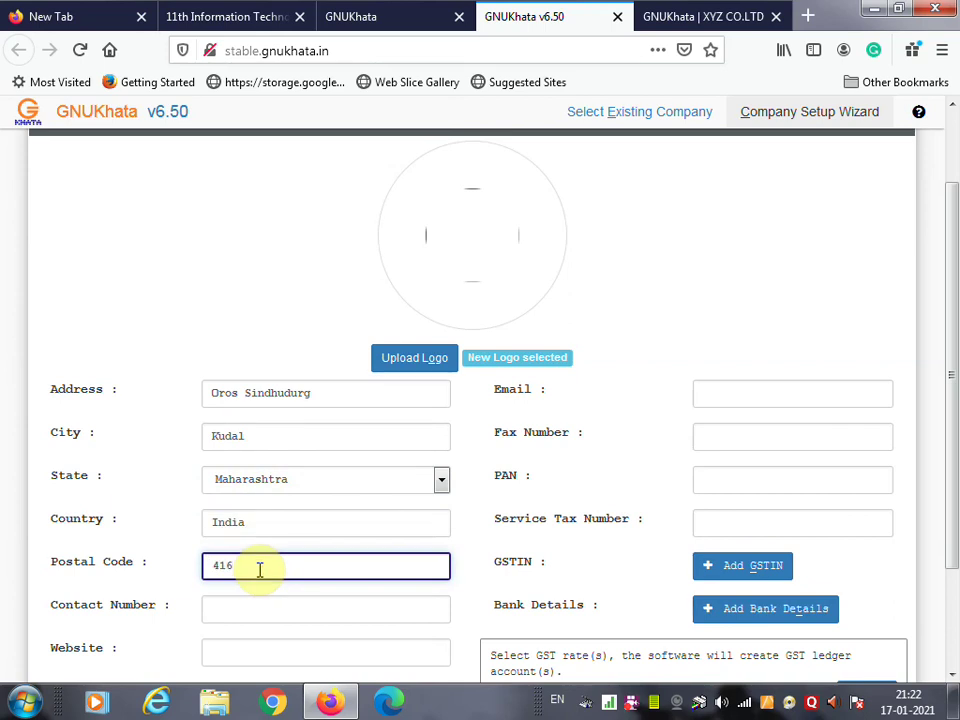
{"action": "left_click", "coordinate": [230, 612]}
{"action": "type", "text": "987574"}
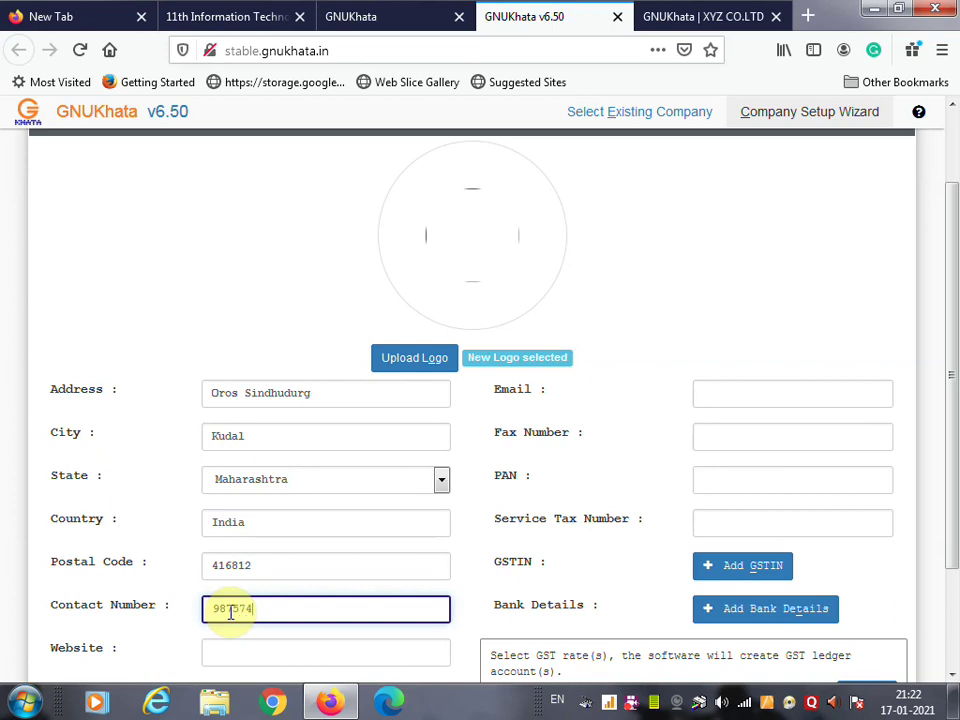
{"action": "type", "text": "852"}
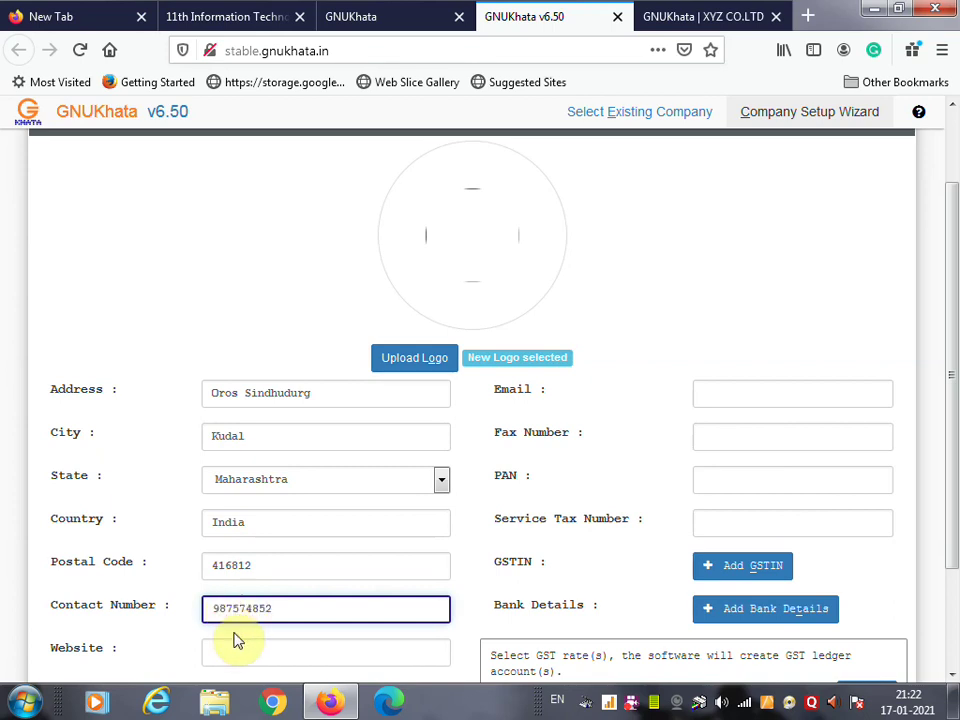
{"action": "left_click", "coordinate": [237, 655]}
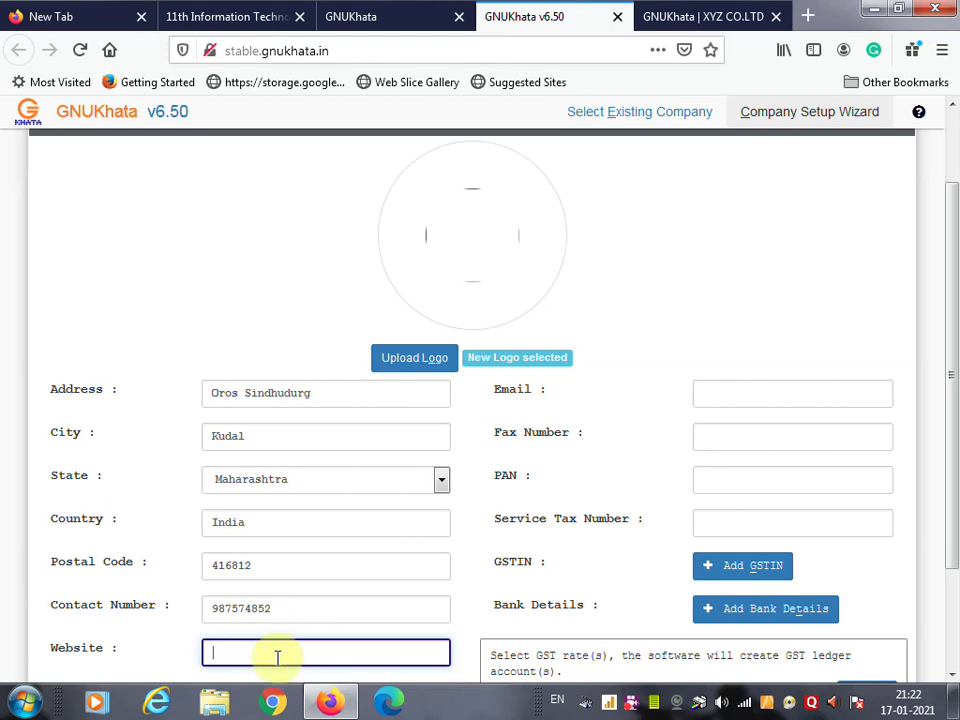
- Enter the company's e-mail address in the Email field
{"action": "left_click", "coordinate": [725, 390]}
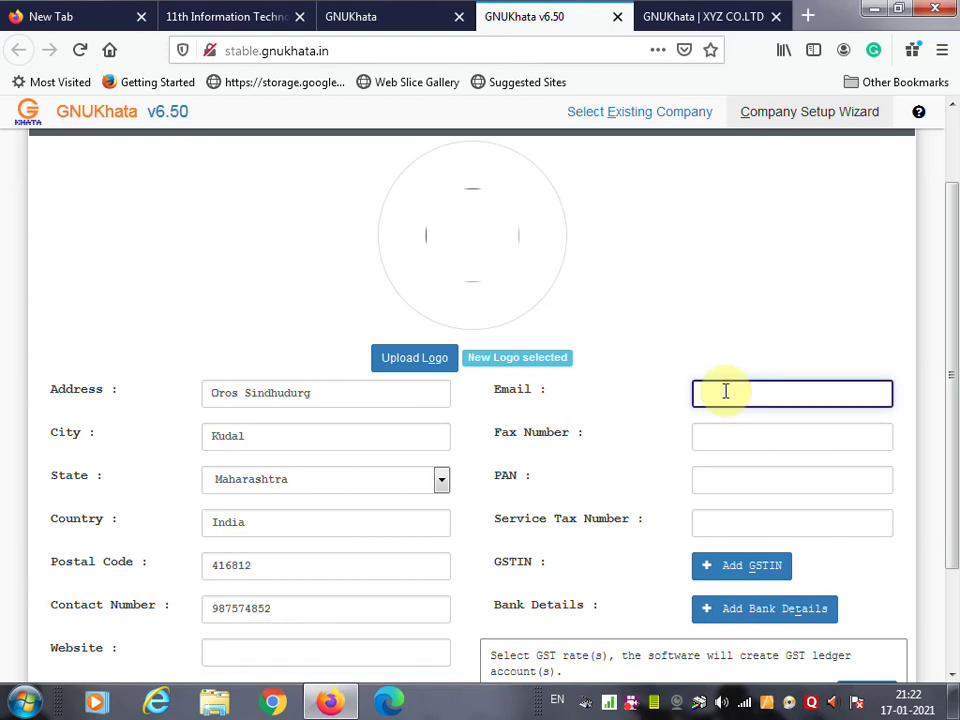
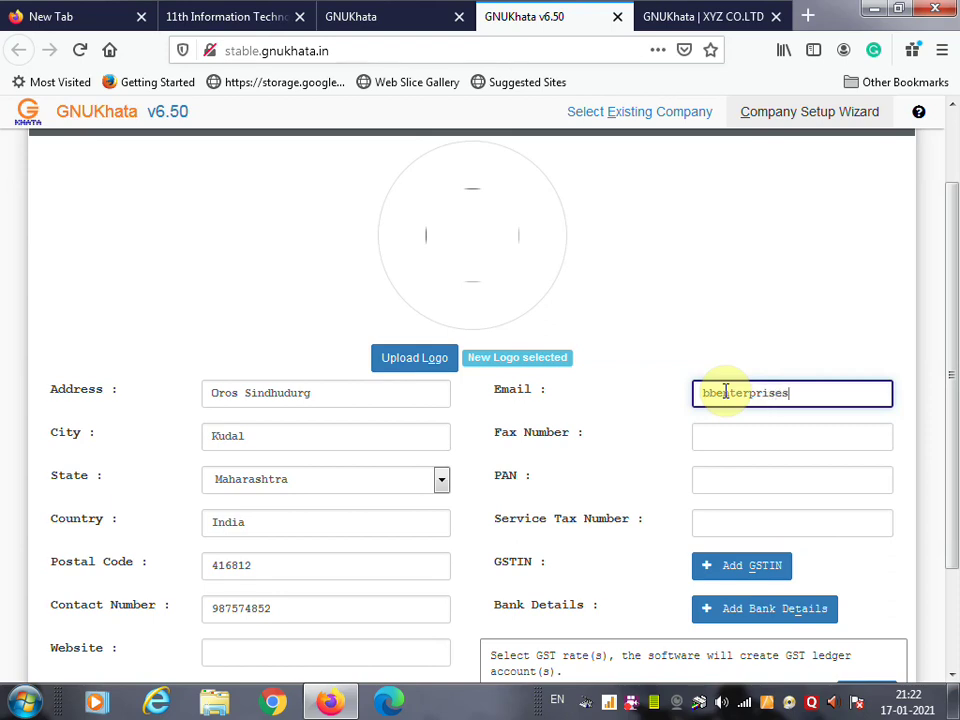
- Skip the fax, PAN and service tax fields and save the profile
{"action": "left_click", "coordinate": [722, 440]}
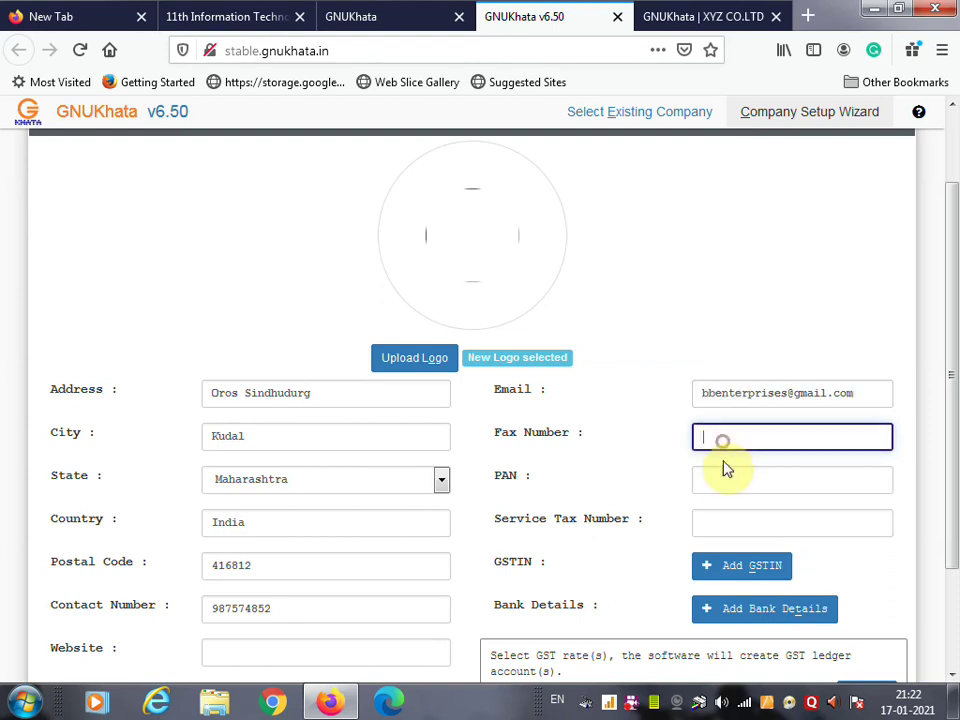
{"action": "left_click", "coordinate": [722, 477]}
{"action": "left_click", "coordinate": [722, 518]}
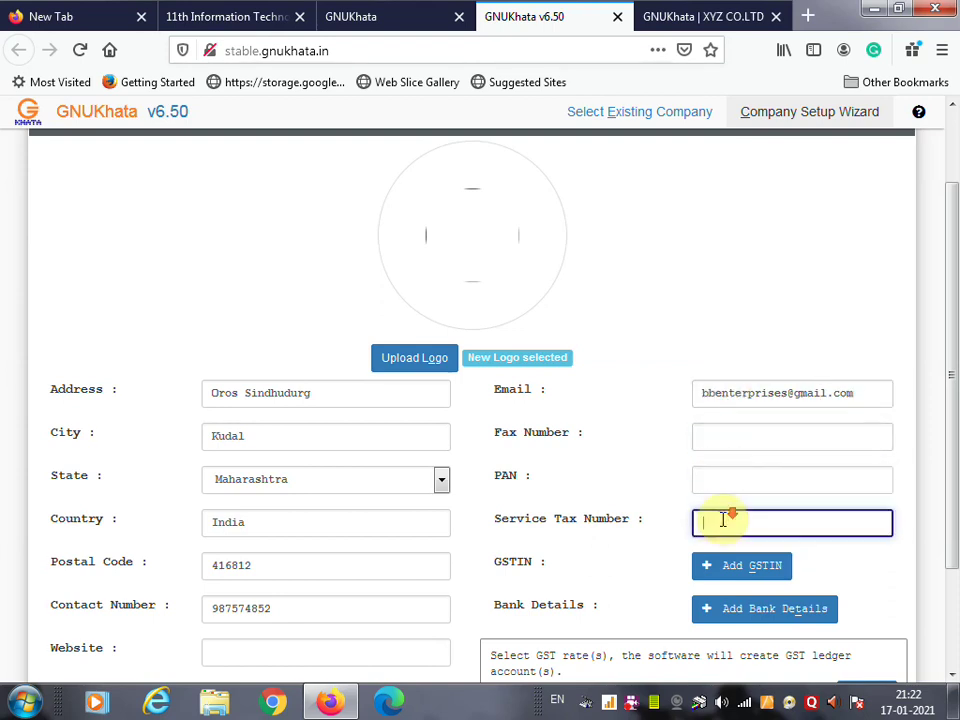
{"action": "scroll", "coordinate": [700, 490], "scroll_direction": "down", "scroll_amount": 2}
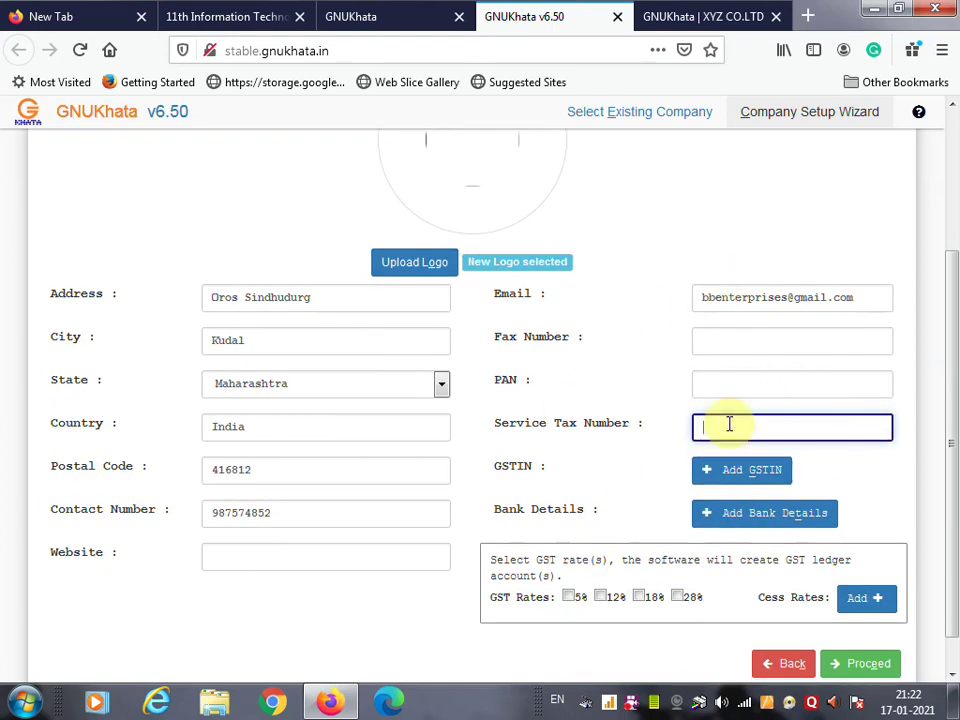
{"action": "scroll", "coordinate": [730, 440], "scroll_direction": "down", "scroll_amount": 1}
{"action": "left_click", "coordinate": [859, 628]}
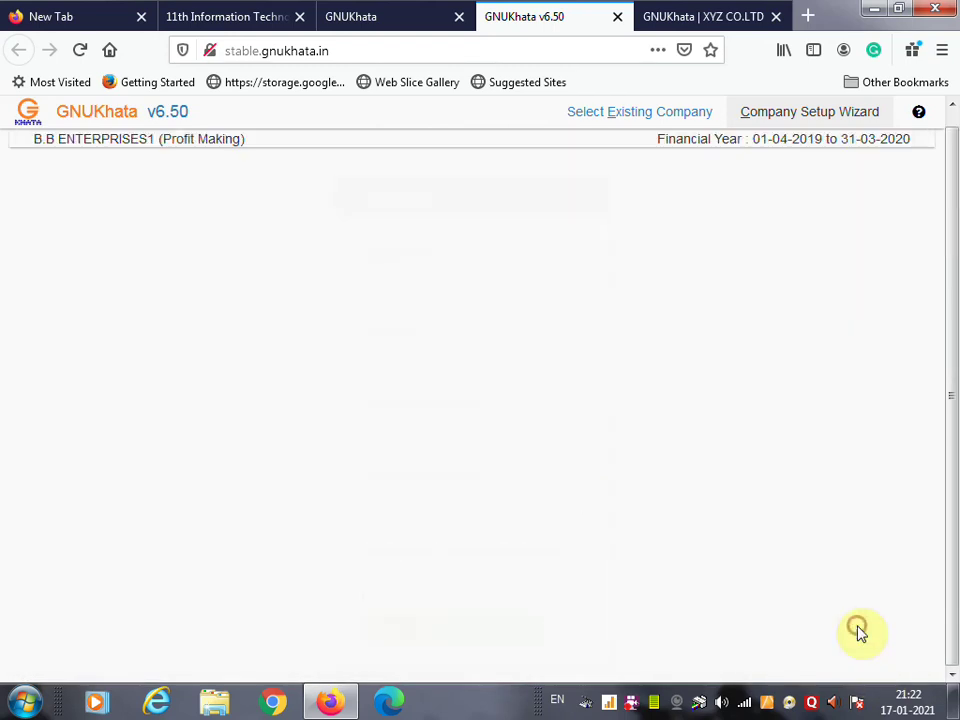
- Enter the admin username and the account password, confirming it in both fields
{"action": "left_click", "coordinate": [433, 284]}
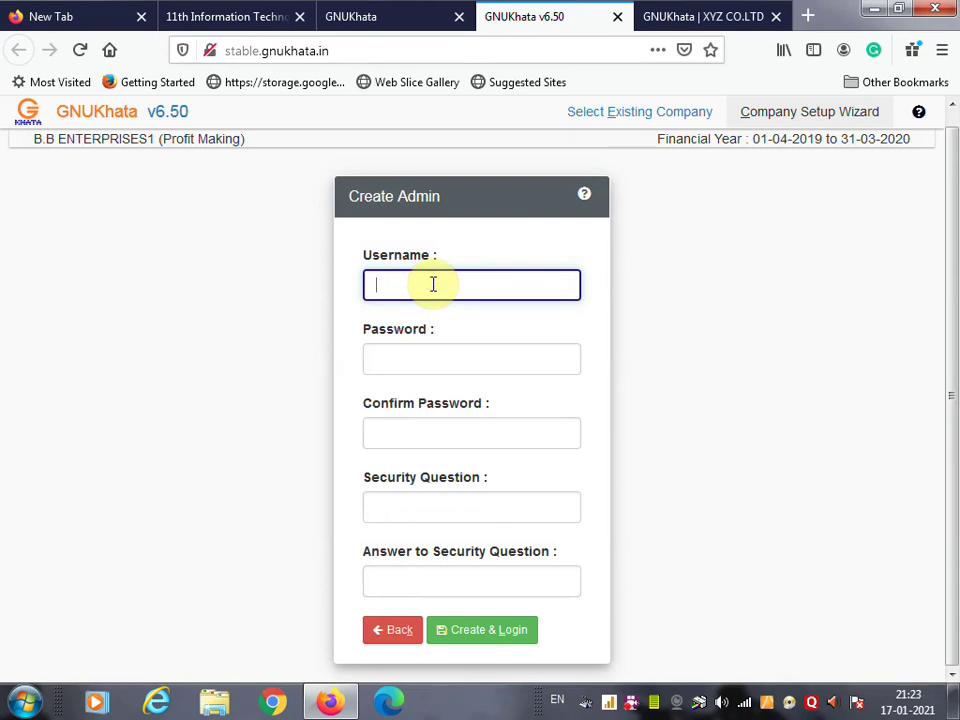
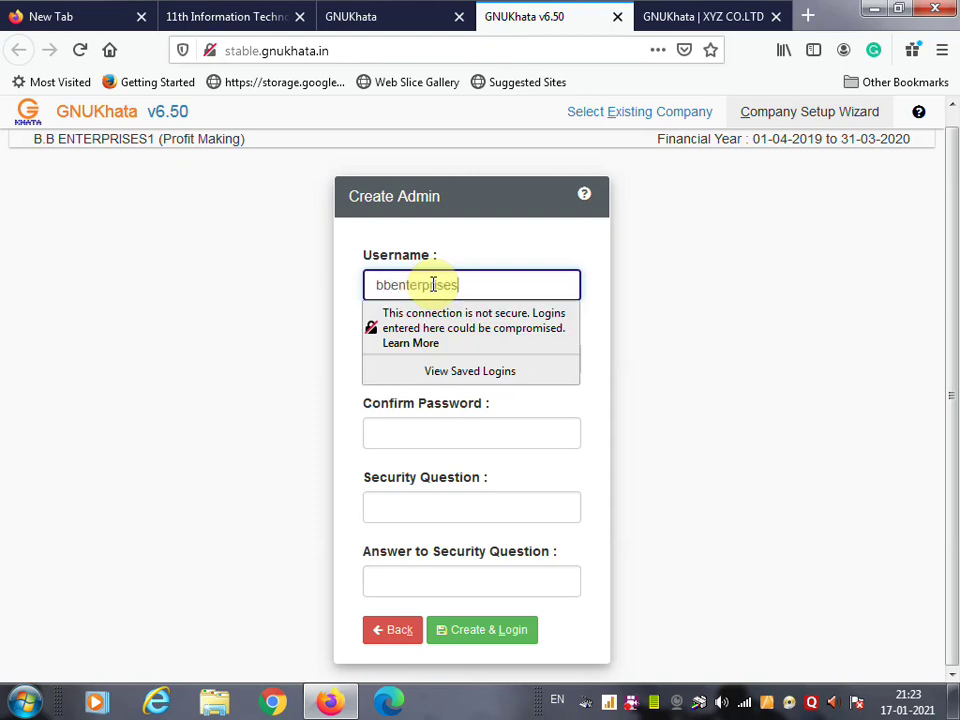
{"action": "left_click", "coordinate": [553, 257]}
{"action": "left_click", "coordinate": [427, 354]}
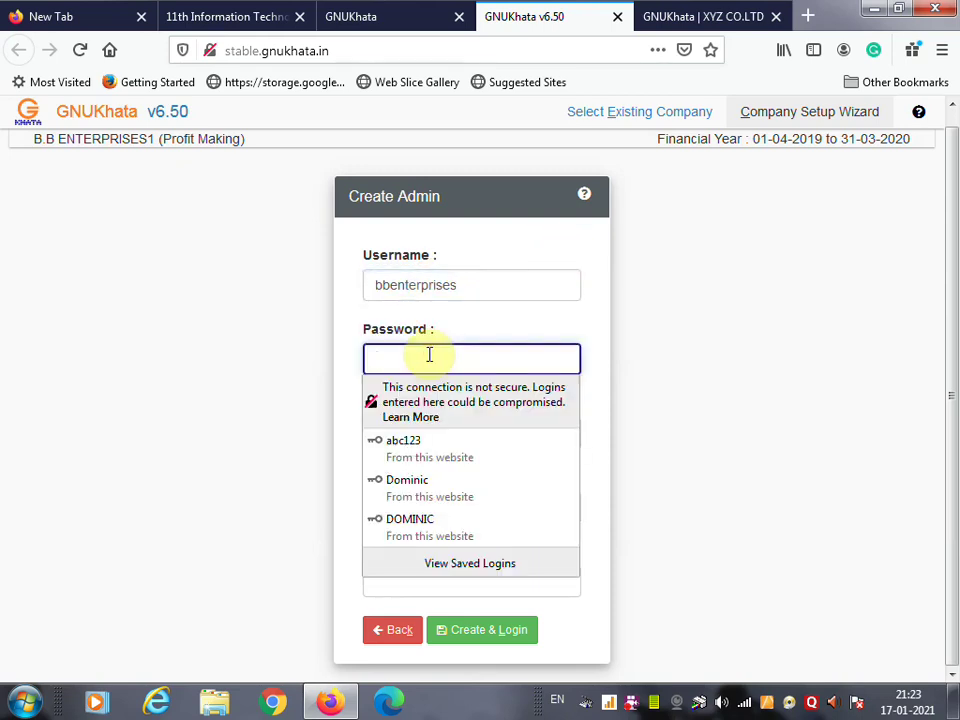
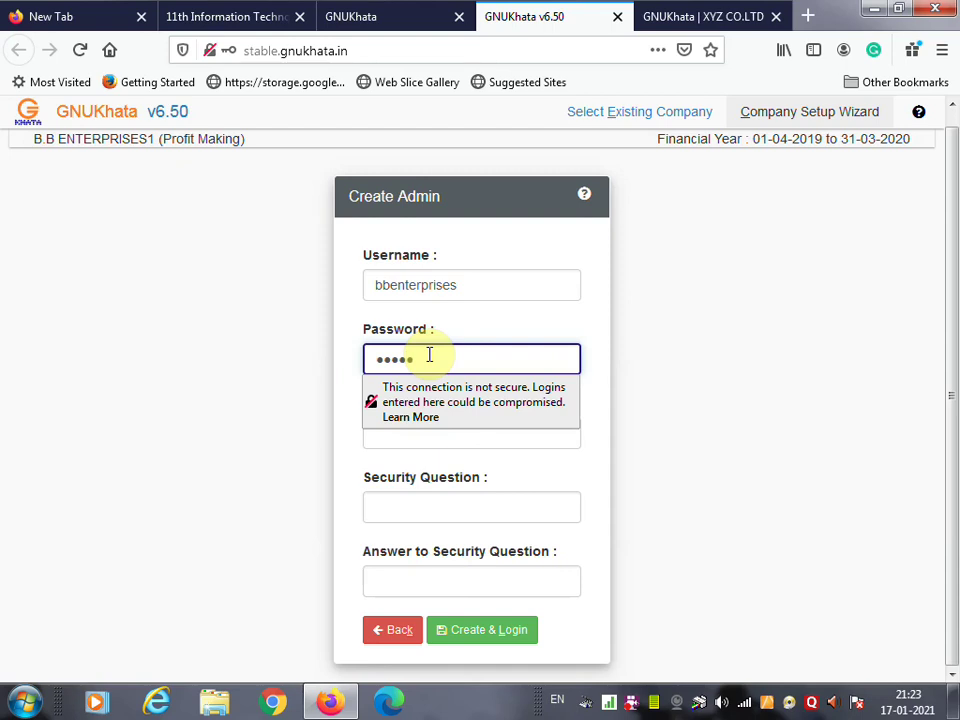
{"action": "left_click", "coordinate": [406, 430]}
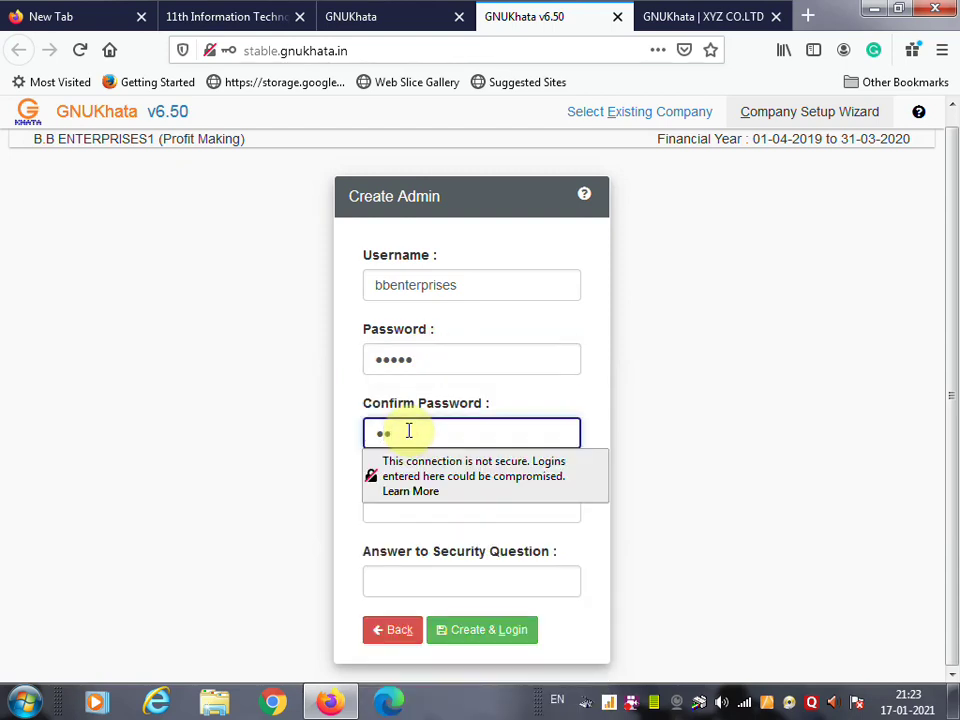
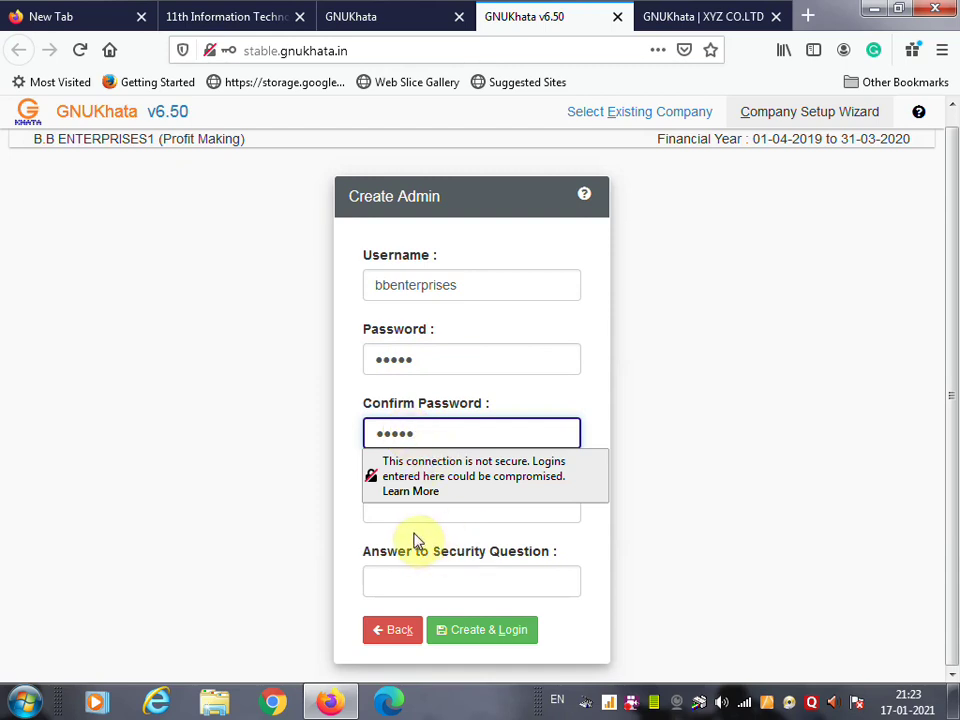
{"action": "left_click", "coordinate": [416, 536]}
- Fill in the security question and its answer, then create the admin and log in
{"action": "left_click", "coordinate": [402, 509]}
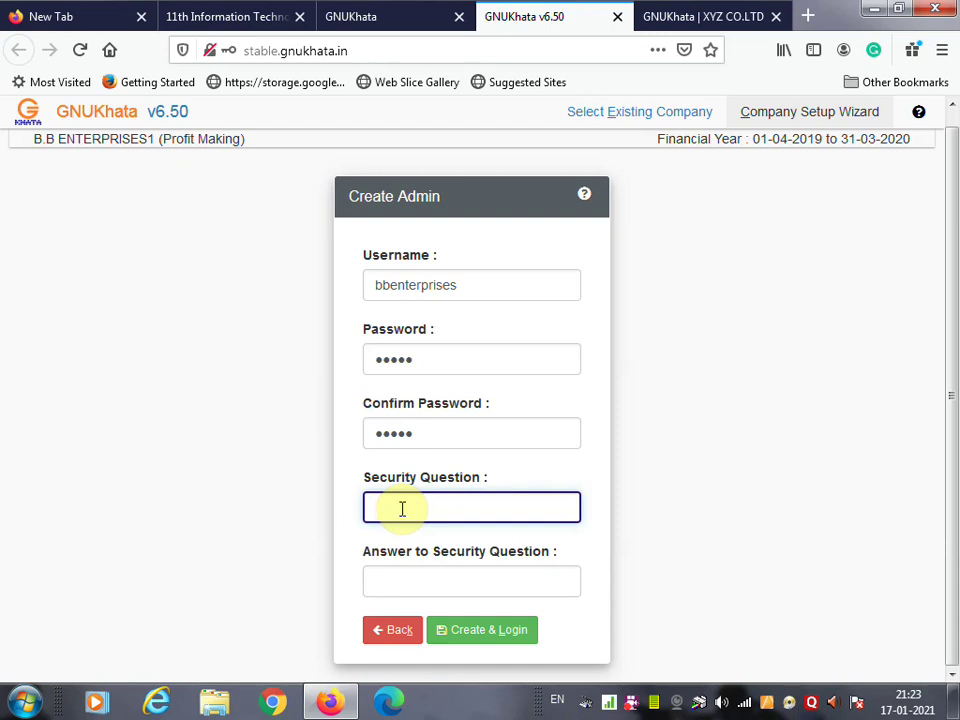
{"action": "left_click", "coordinate": [450, 585]}
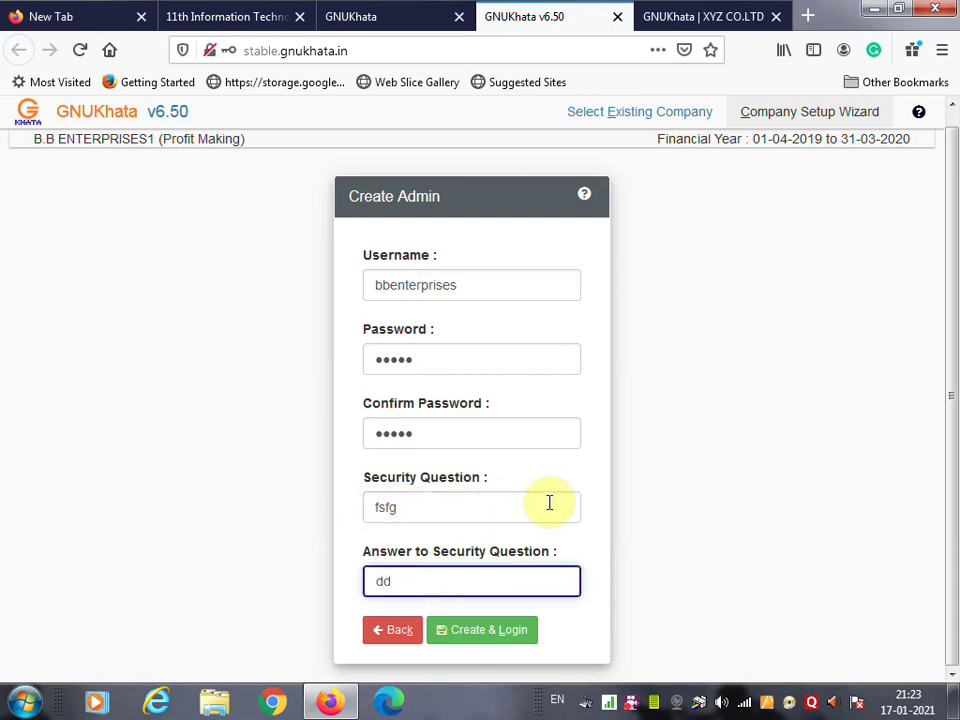
{"action": "left_click", "coordinate": [479, 640]}
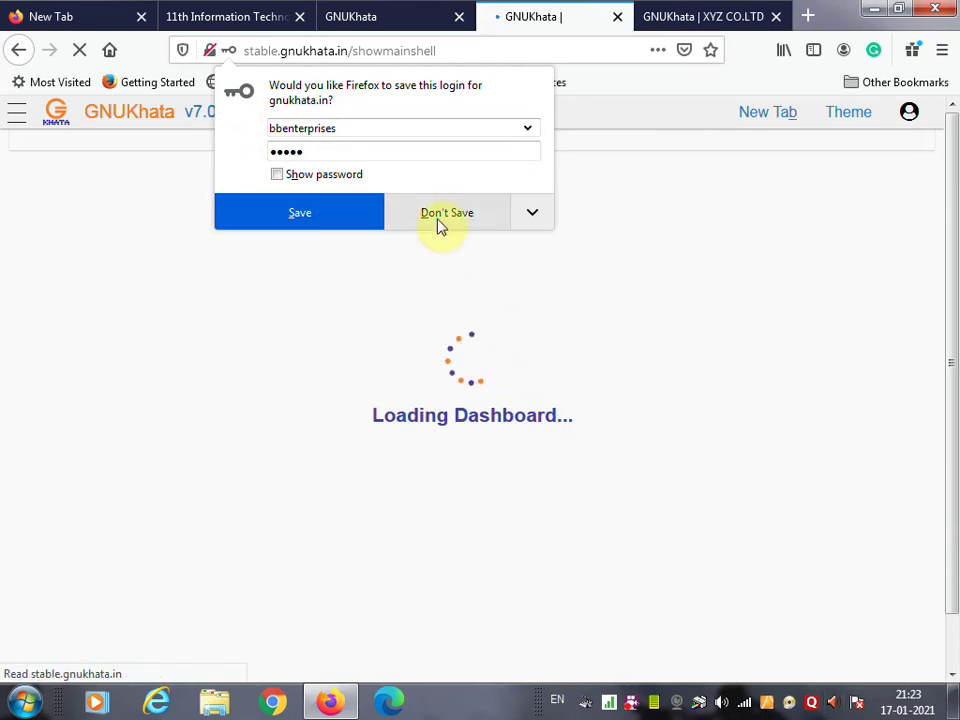
- Dismiss Firefox's save-login popup so the B.B ENTERPRISES1 dashboard loads
{"action": "left_click", "coordinate": [343, 219]}
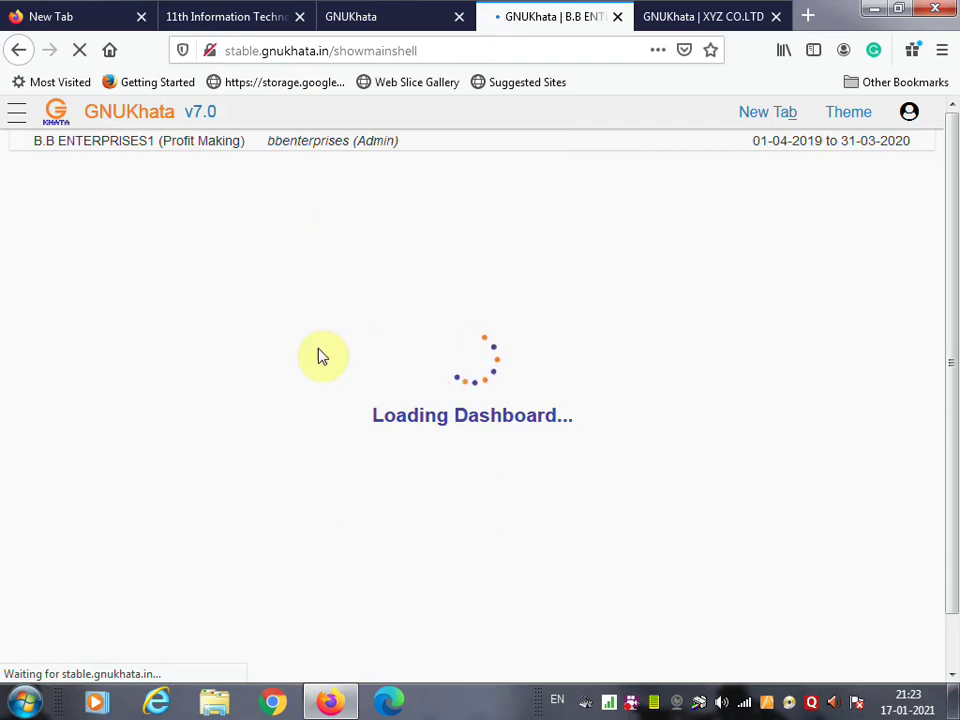